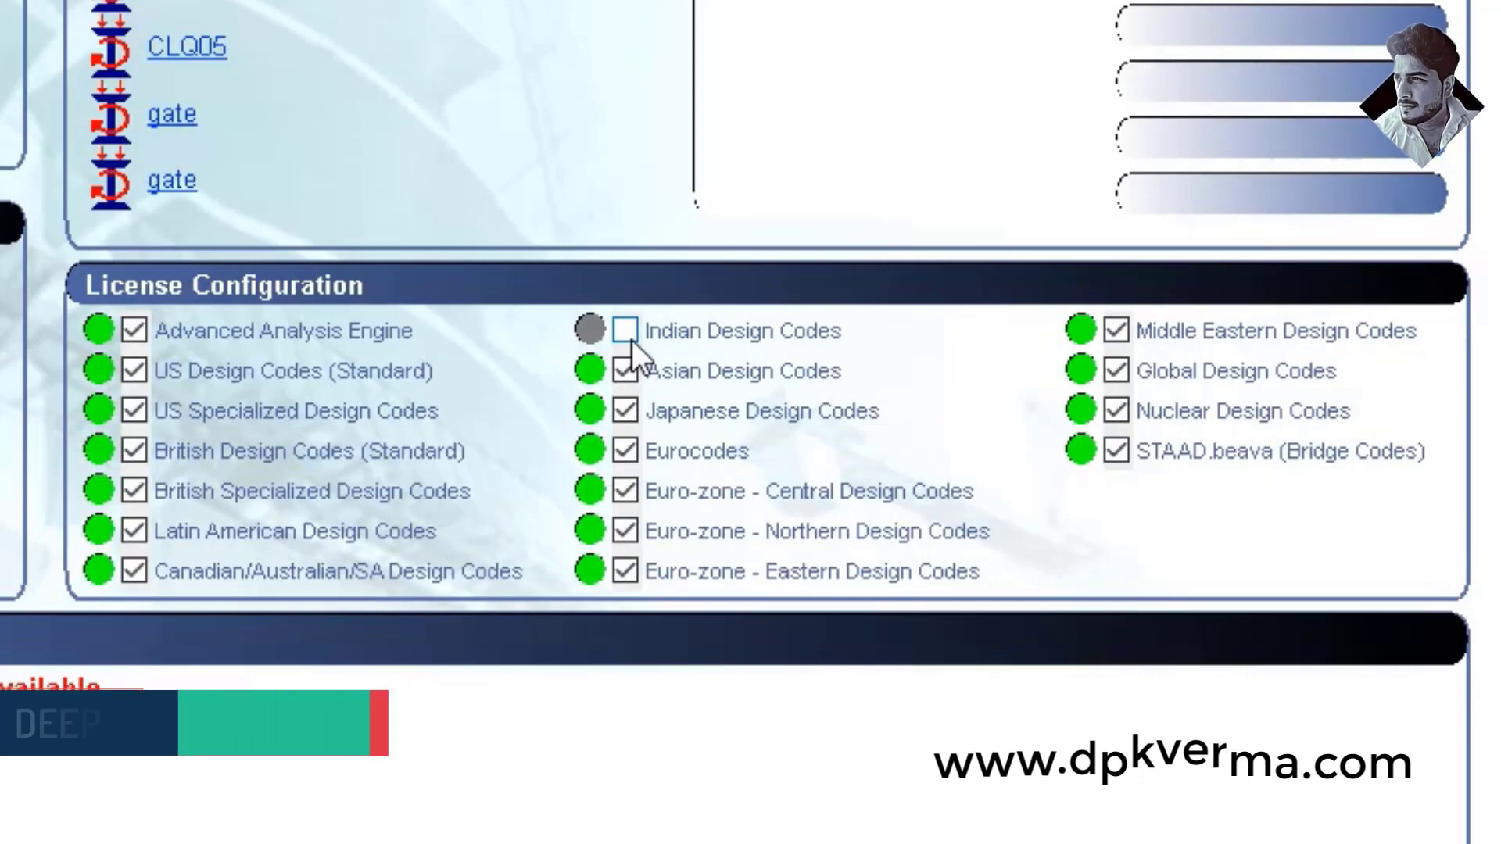
Enable the Indian Design Codes license and start a new project with the Space structure type
left_click(632, 340)
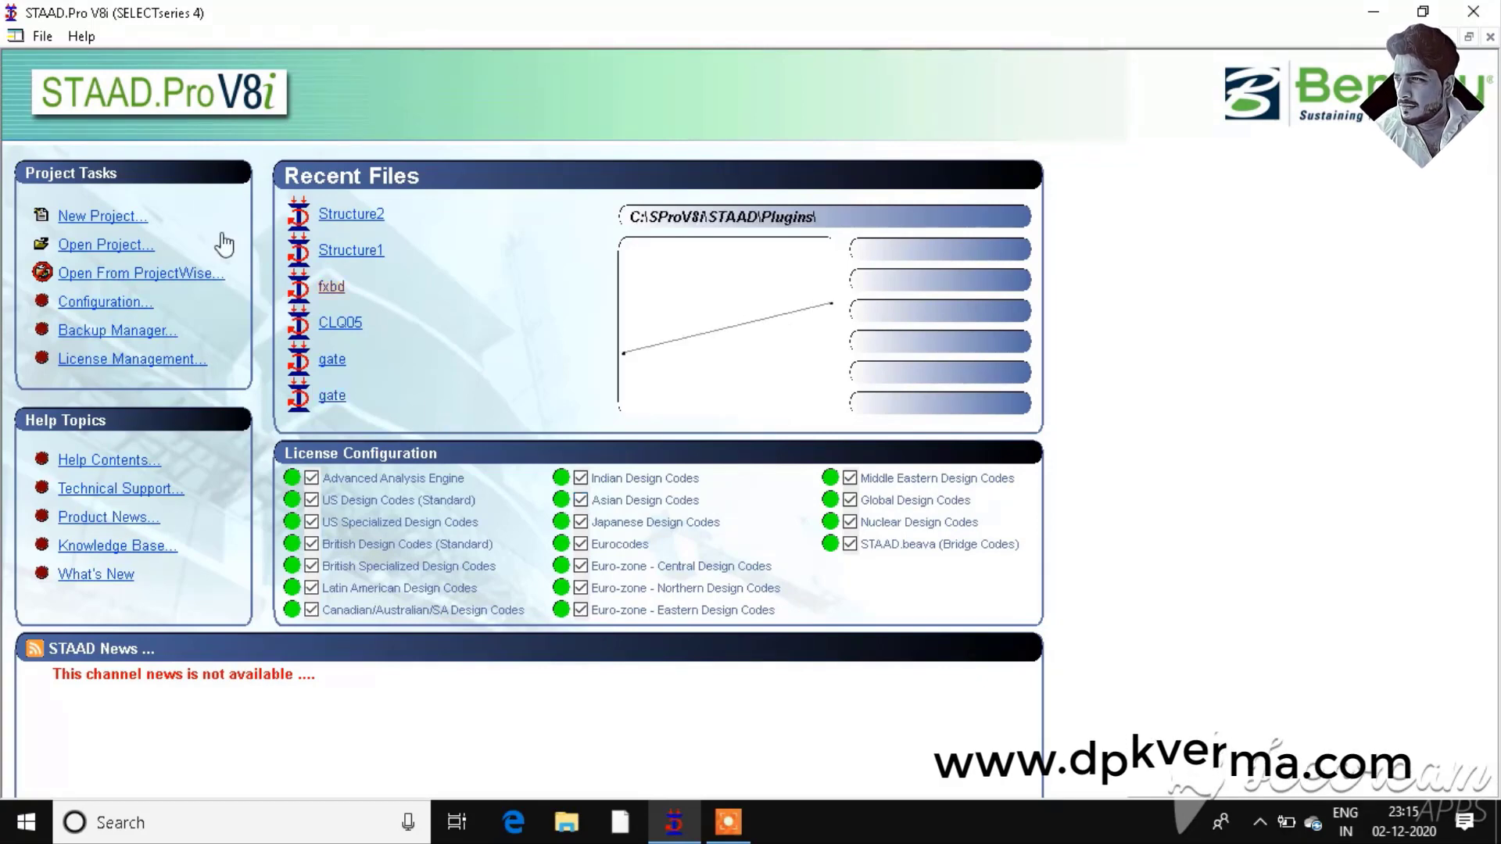
left_click(117, 219)
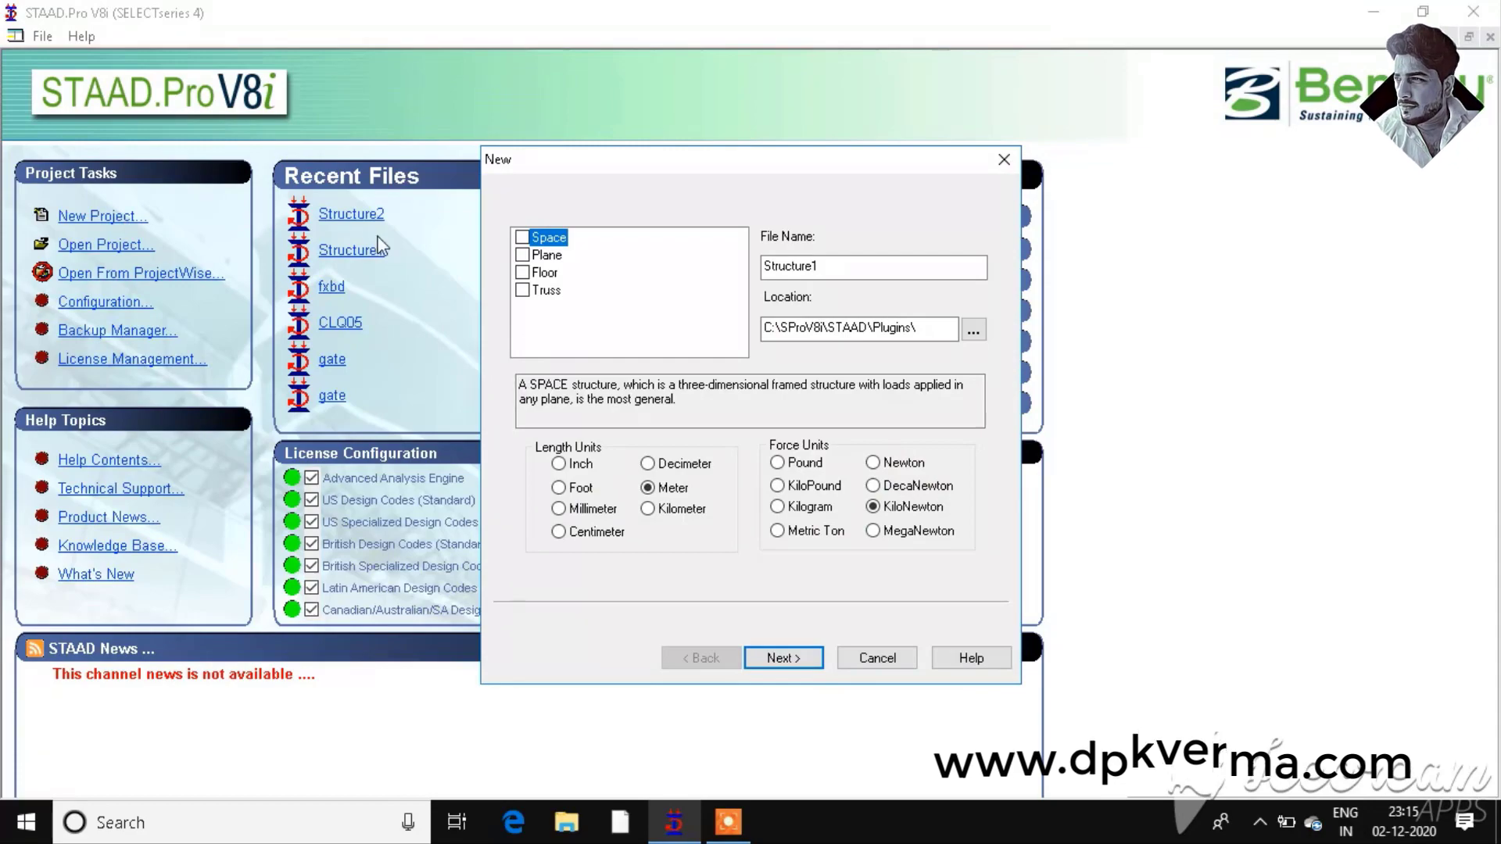
left_click(524, 237)
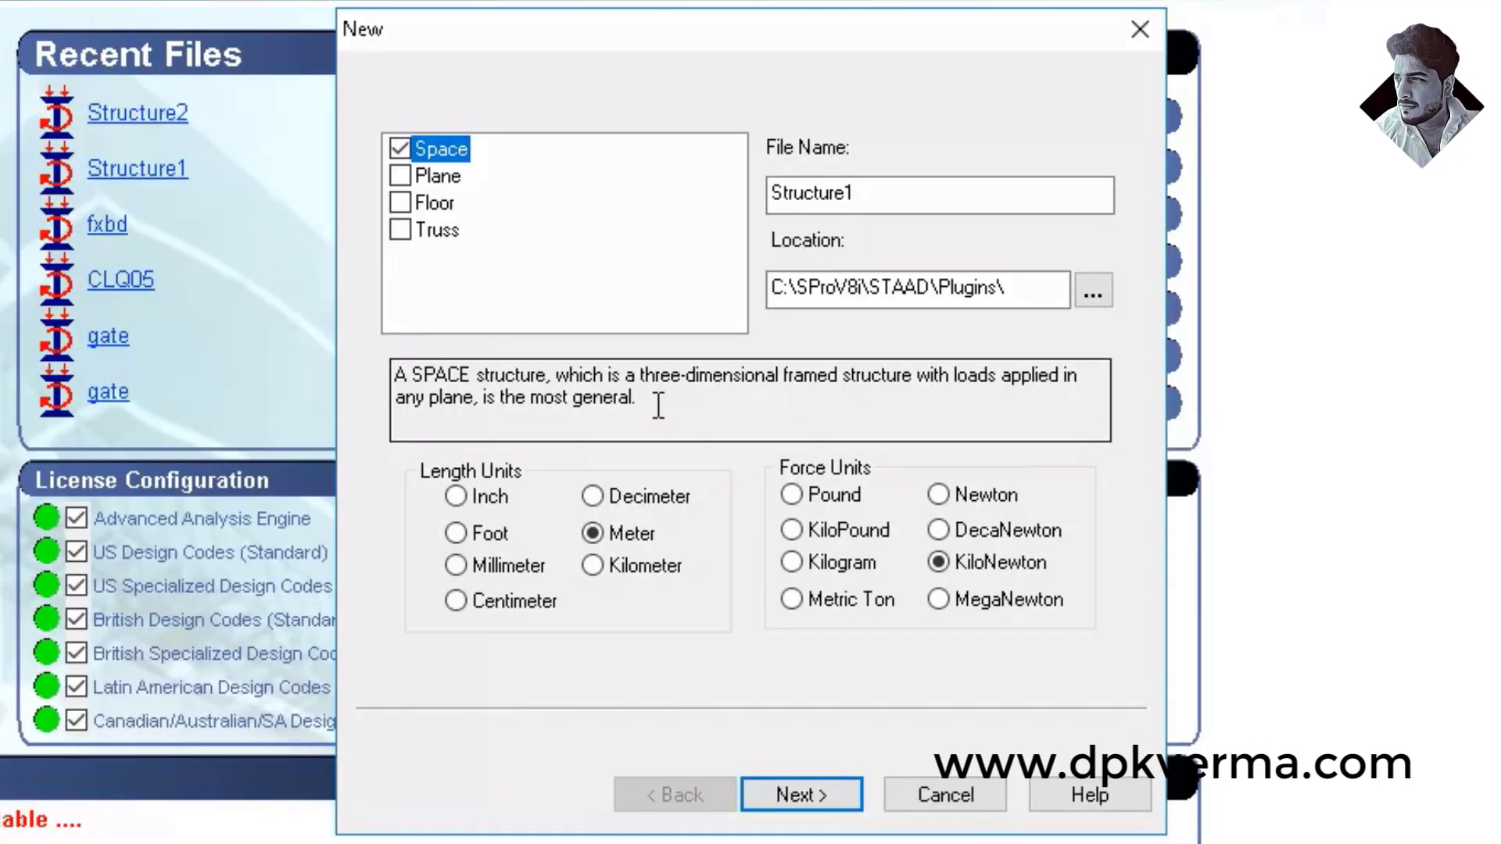
Review the descriptions of the Plane, Floor and Truss structure types and return to Space
left_click(430, 177)
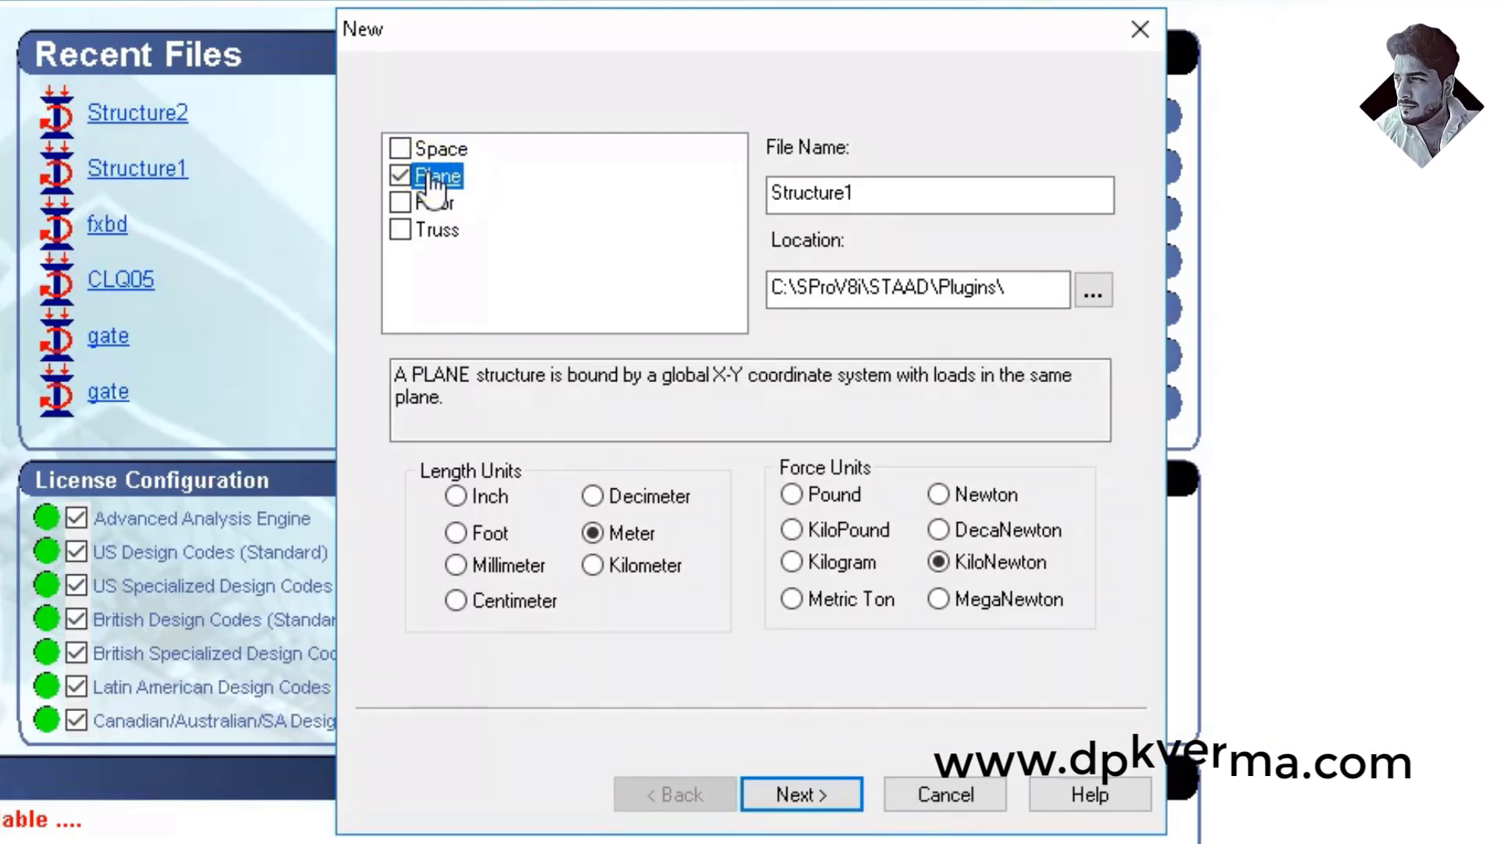
left_click(433, 205)
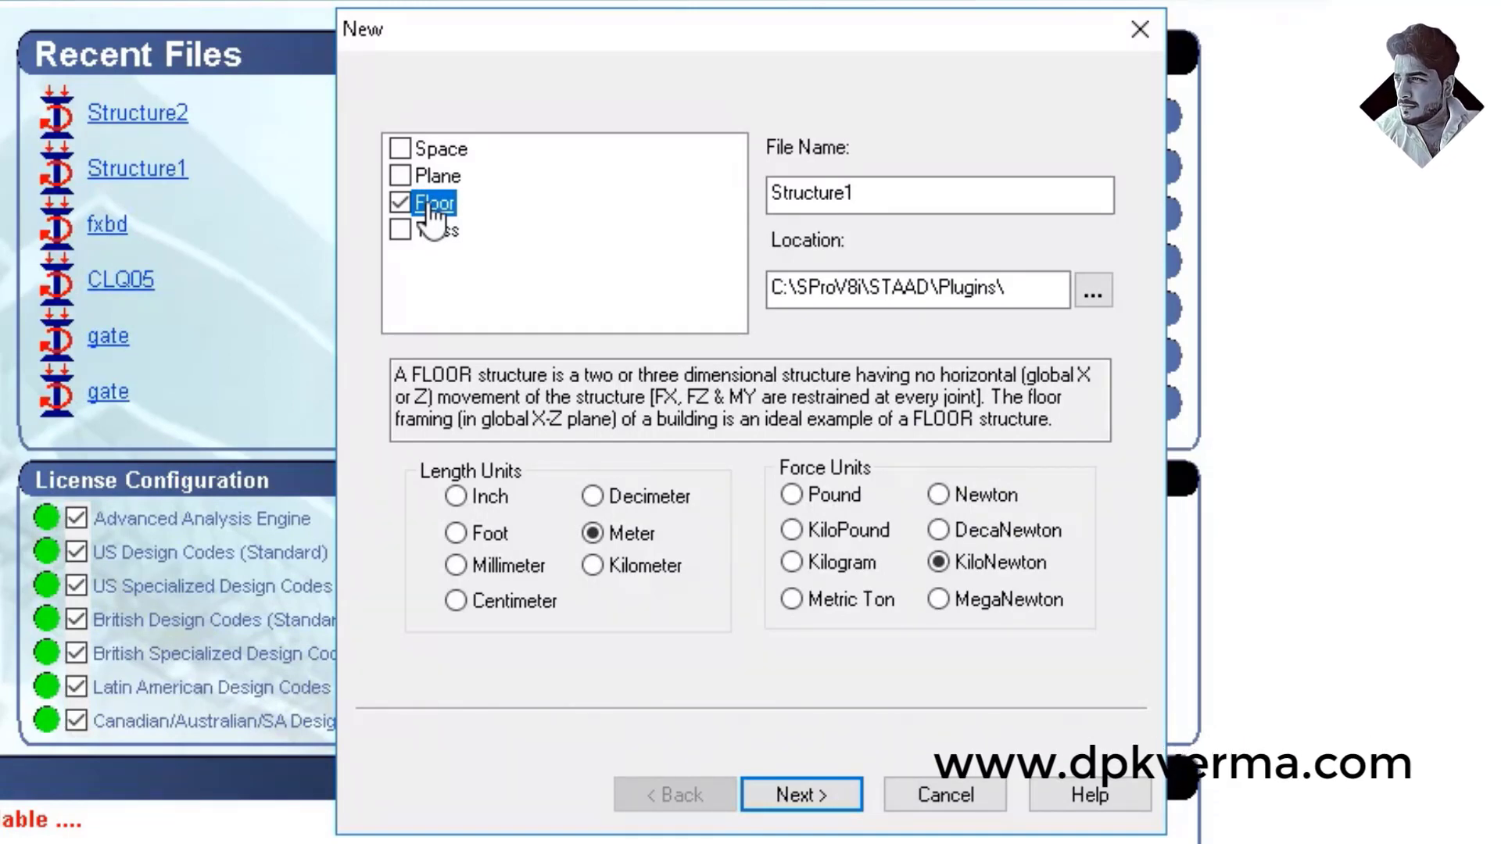
left_click(441, 233)
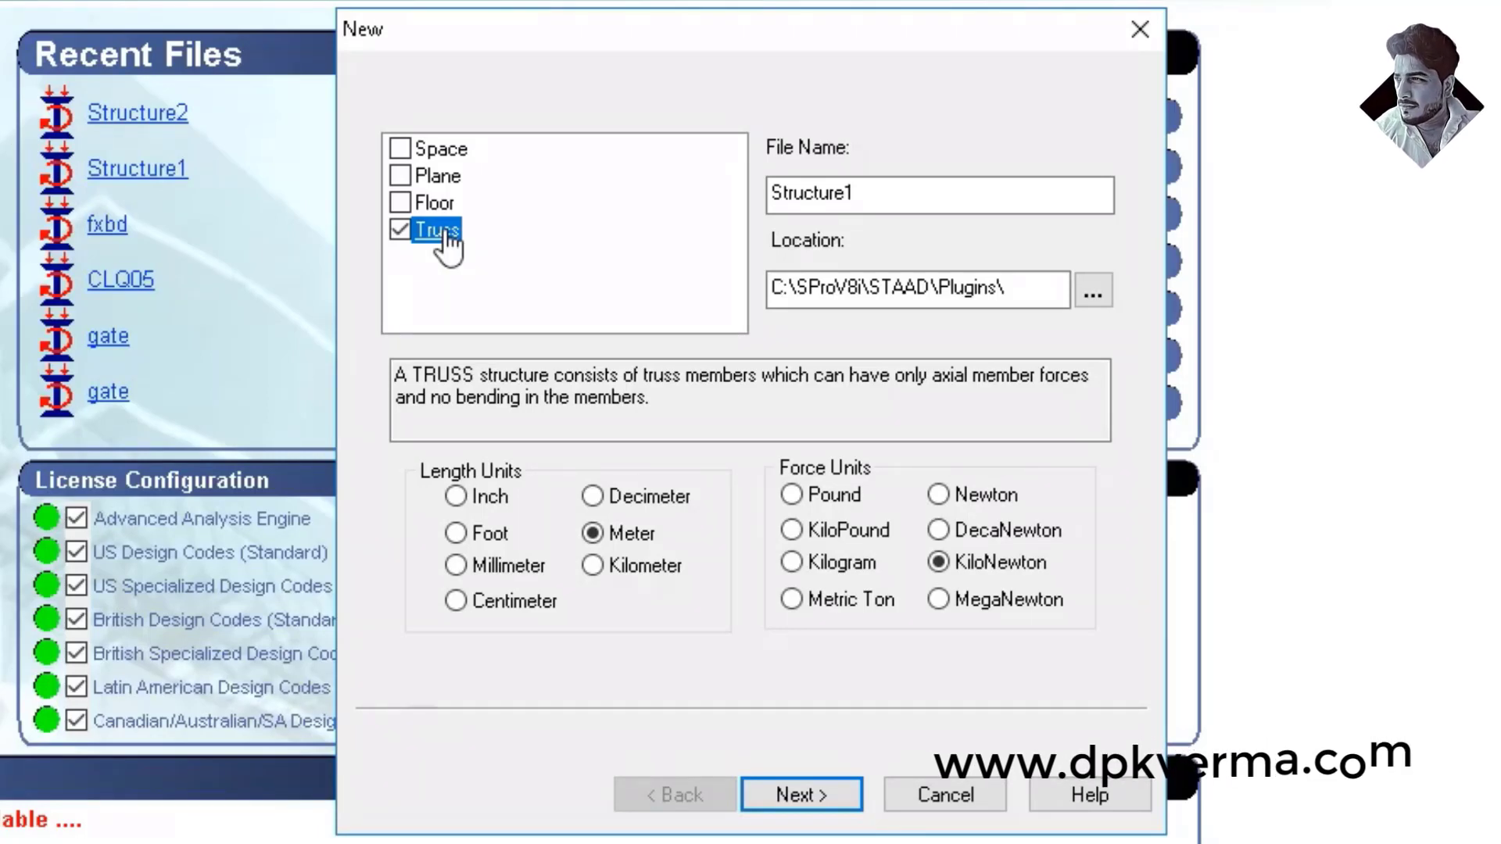
left_click(446, 152)
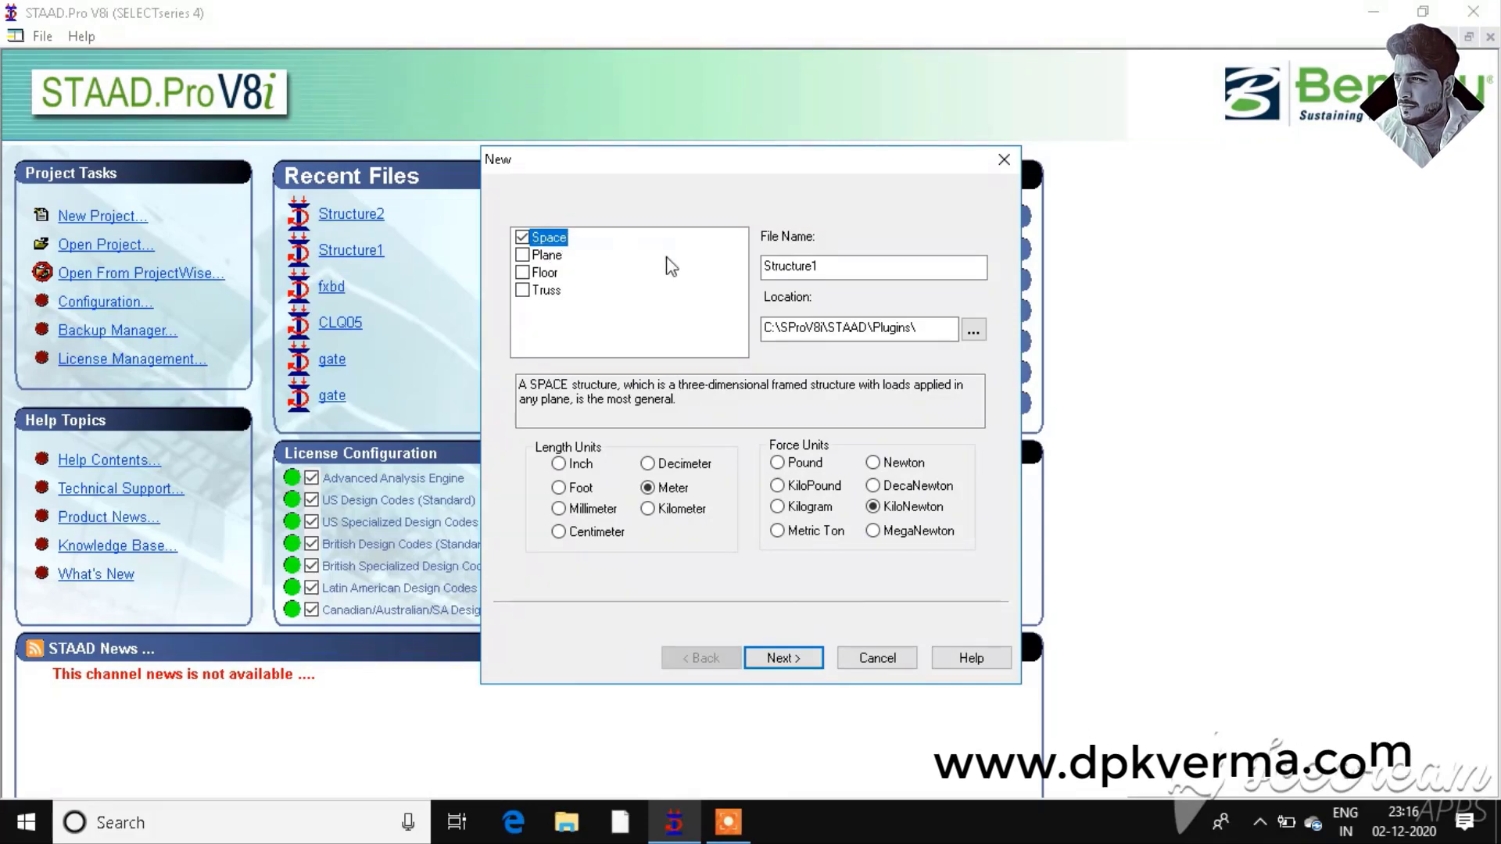
Name the new project file BEAM DESIGN
double_click(852, 273)
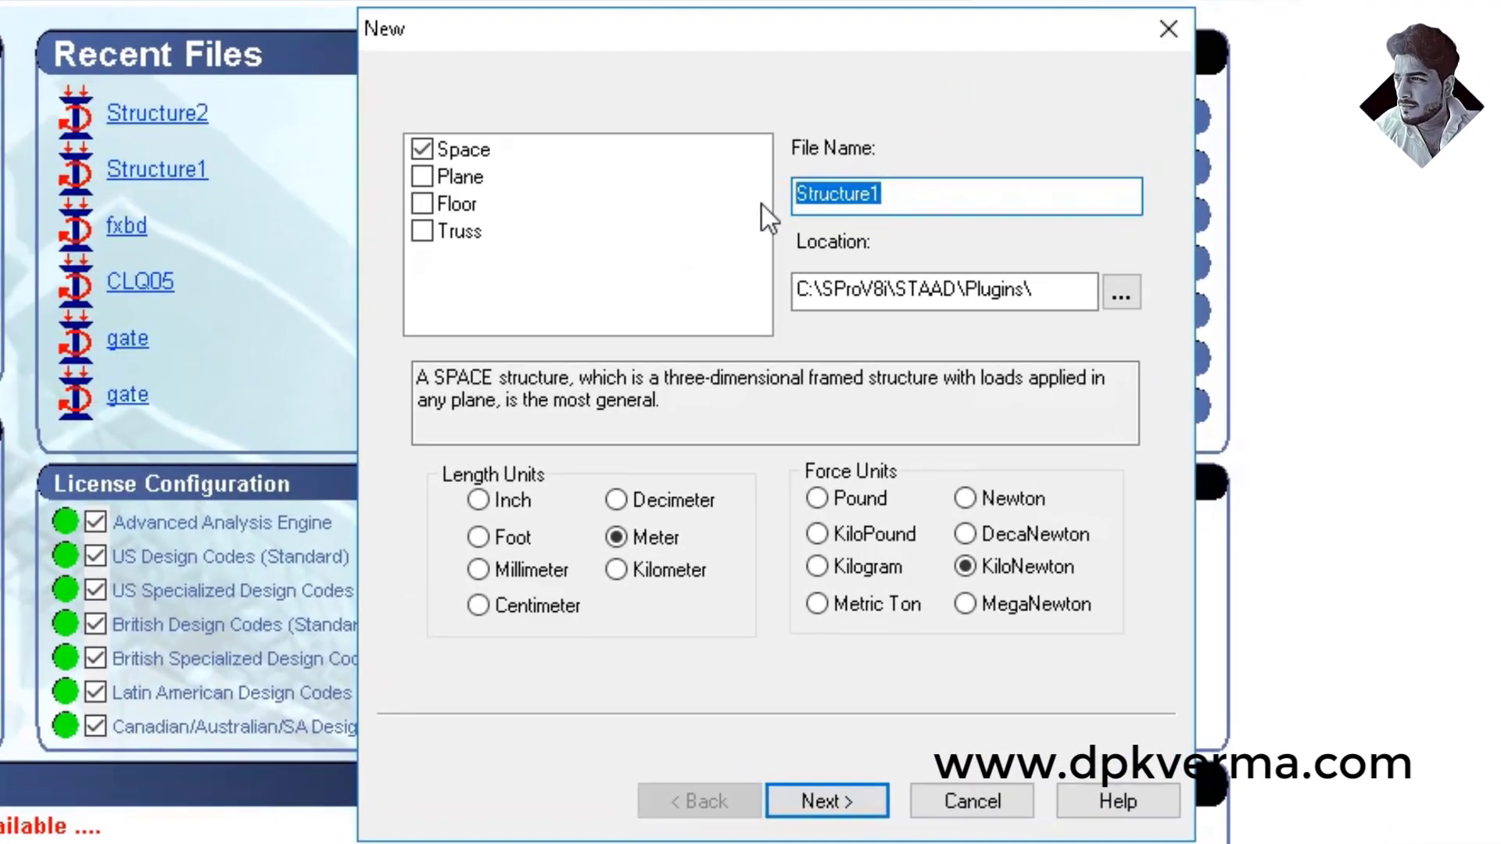
type("BE")
type("AN")
type("M DESIGN")
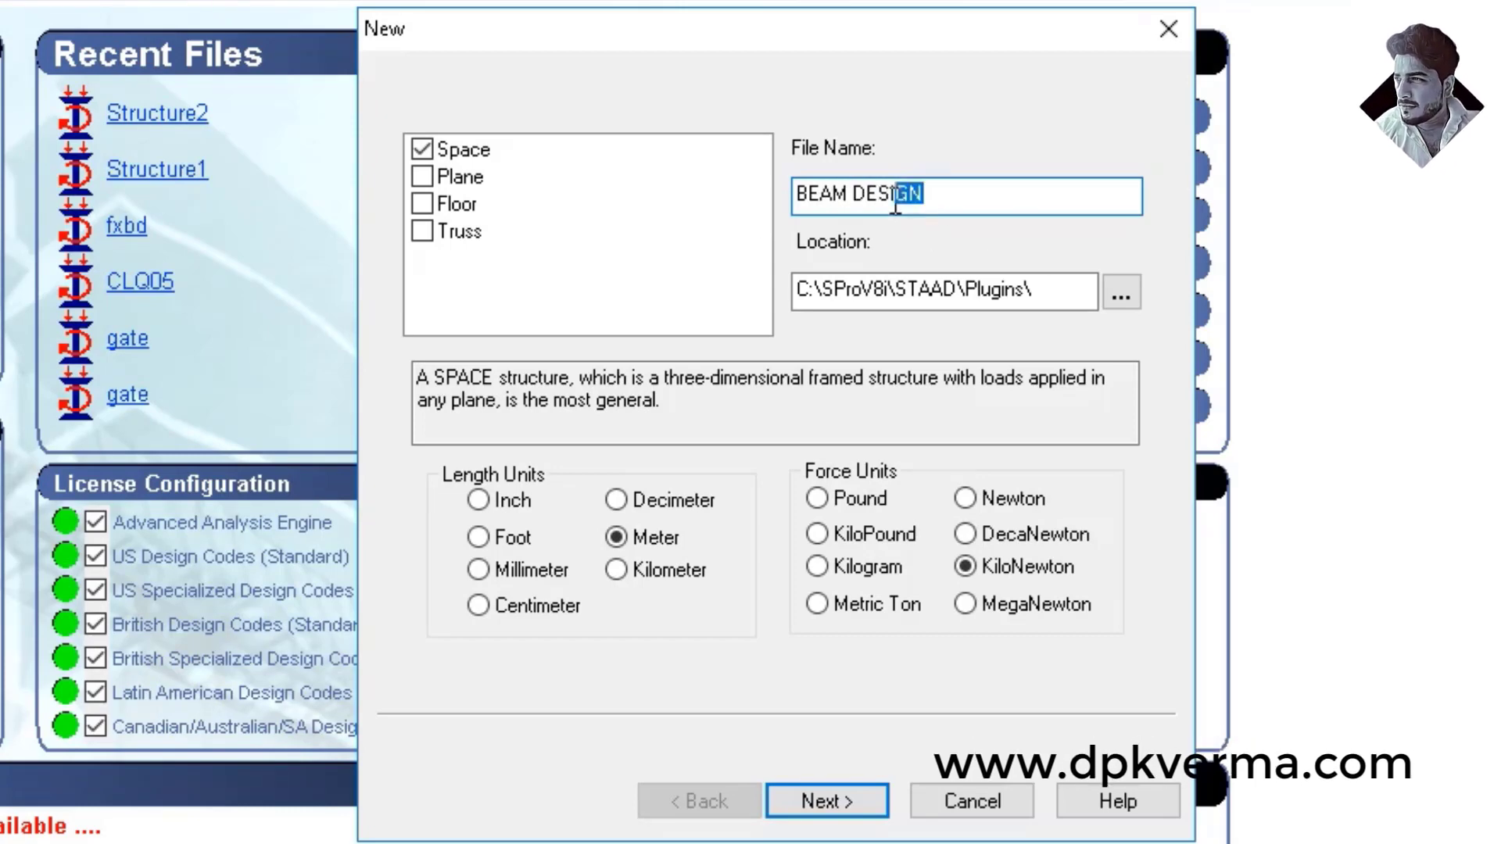
Review the project's file name and save location, including the directory browser, keeping the current folder
left_click(951, 195)
left_click_drag(948, 195, 802, 197)
left_click_drag(1068, 297, 797, 305)
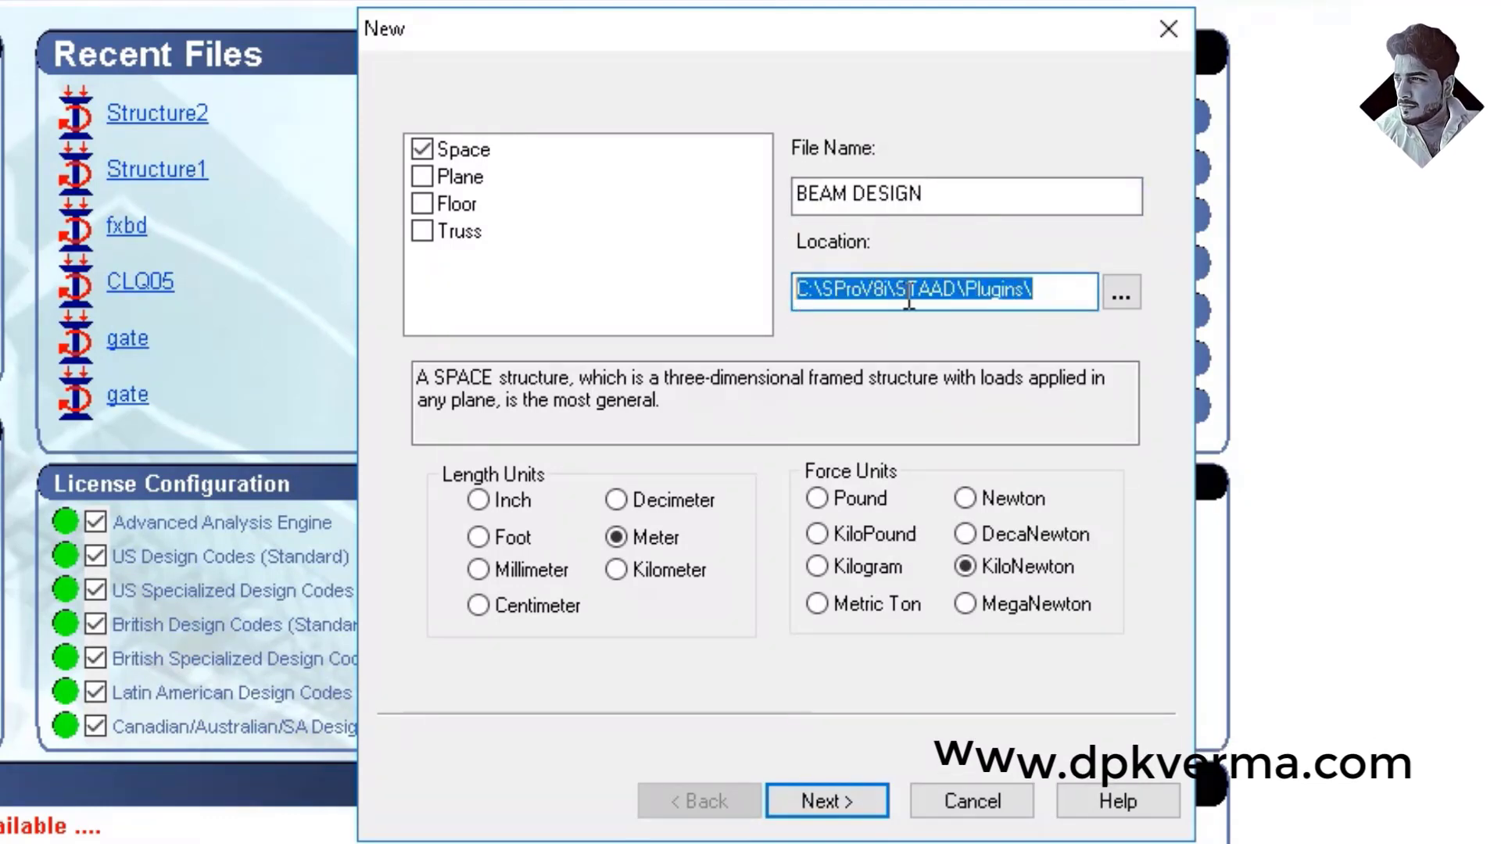
left_click(1076, 288)
left_click_drag(1076, 289, 864, 291)
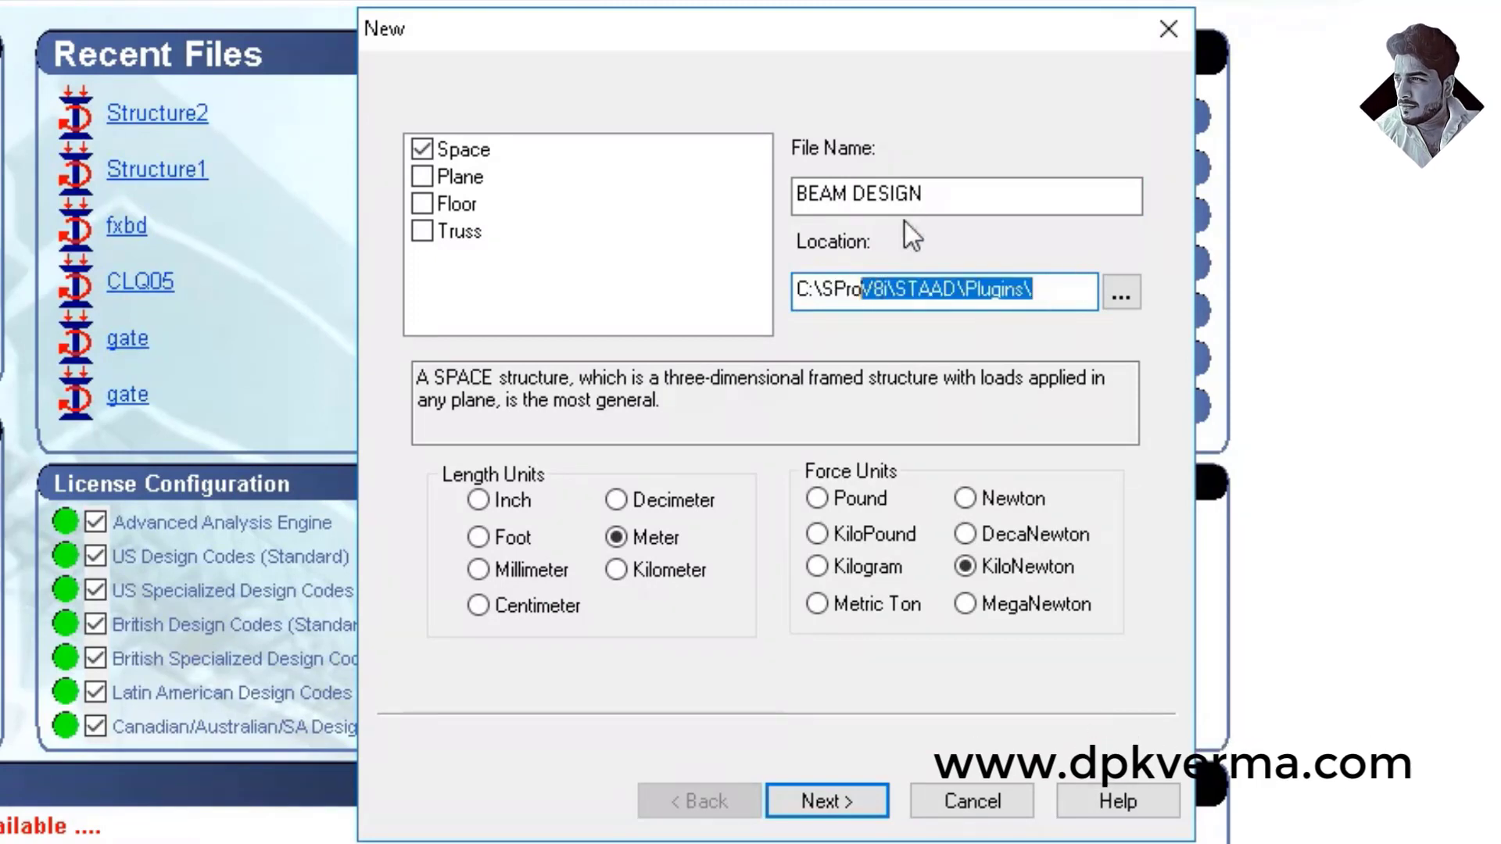
left_click_drag(948, 190, 795, 202)
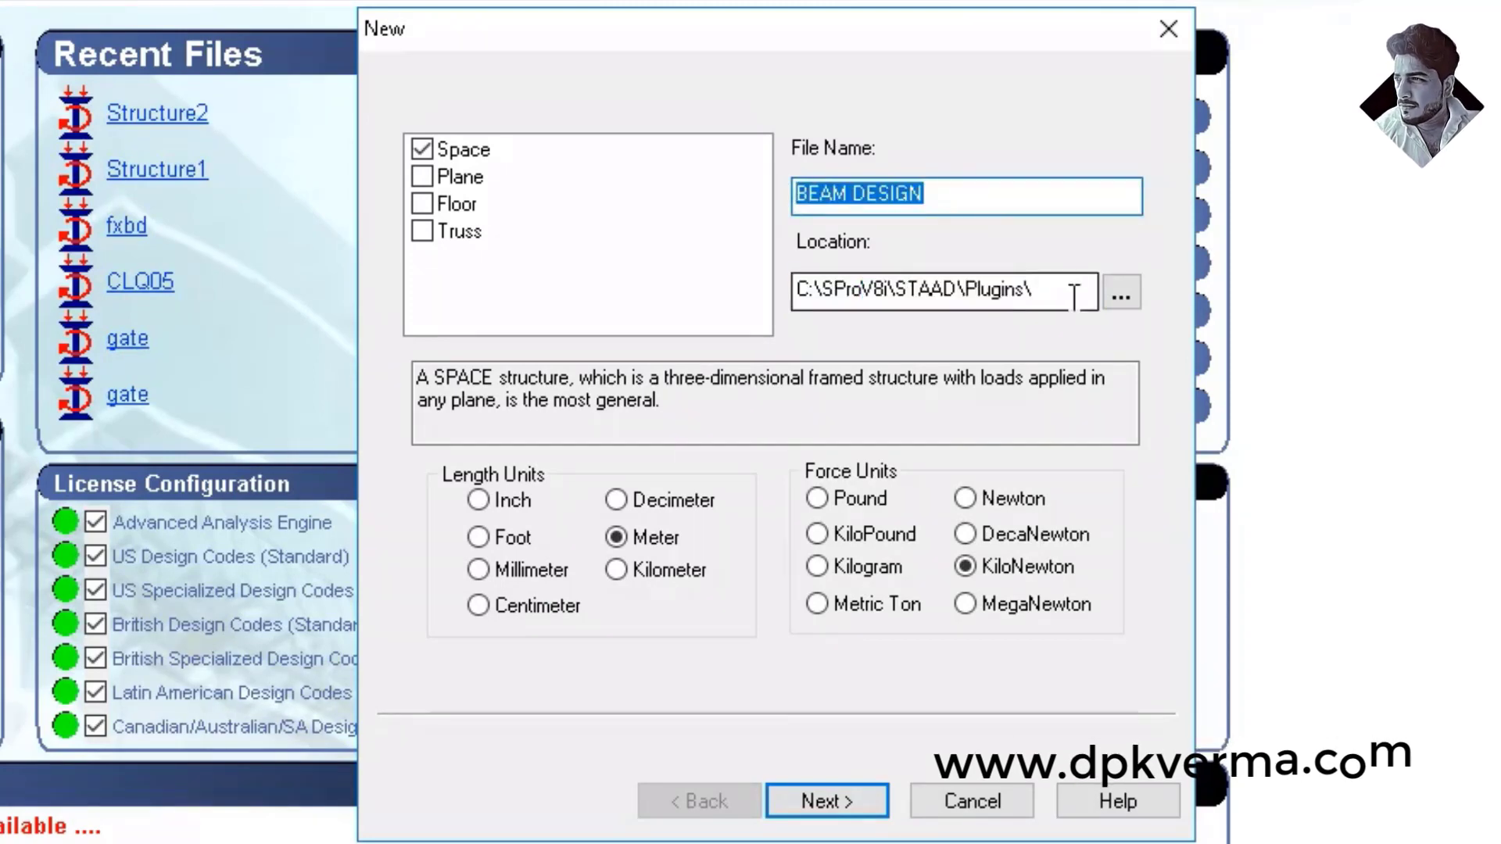
left_click_drag(1076, 297, 949, 293)
left_click(1124, 305)
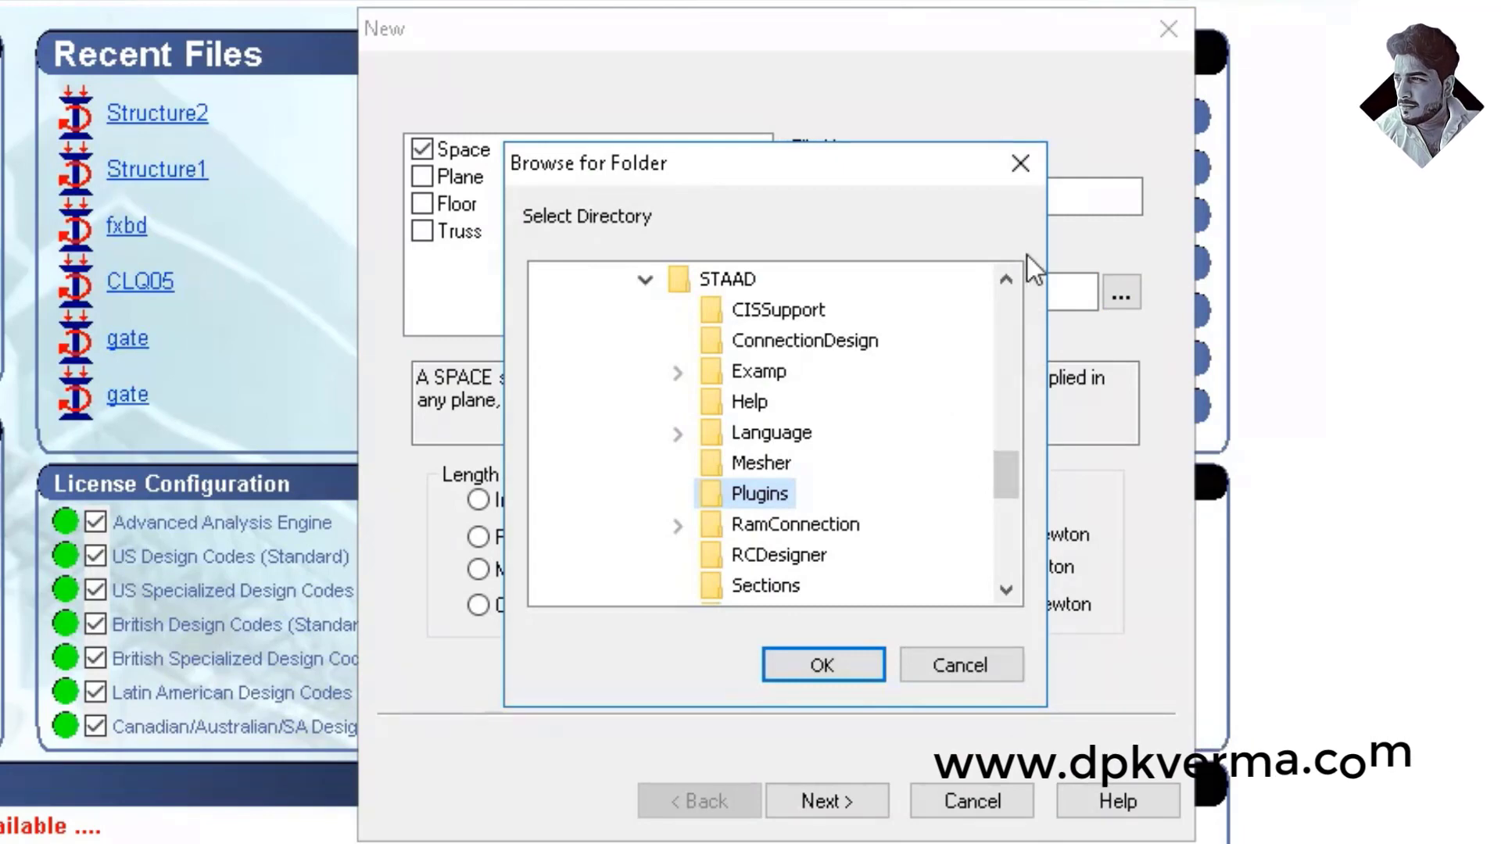
left_click(1022, 164)
left_click_drag(954, 202, 833, 196)
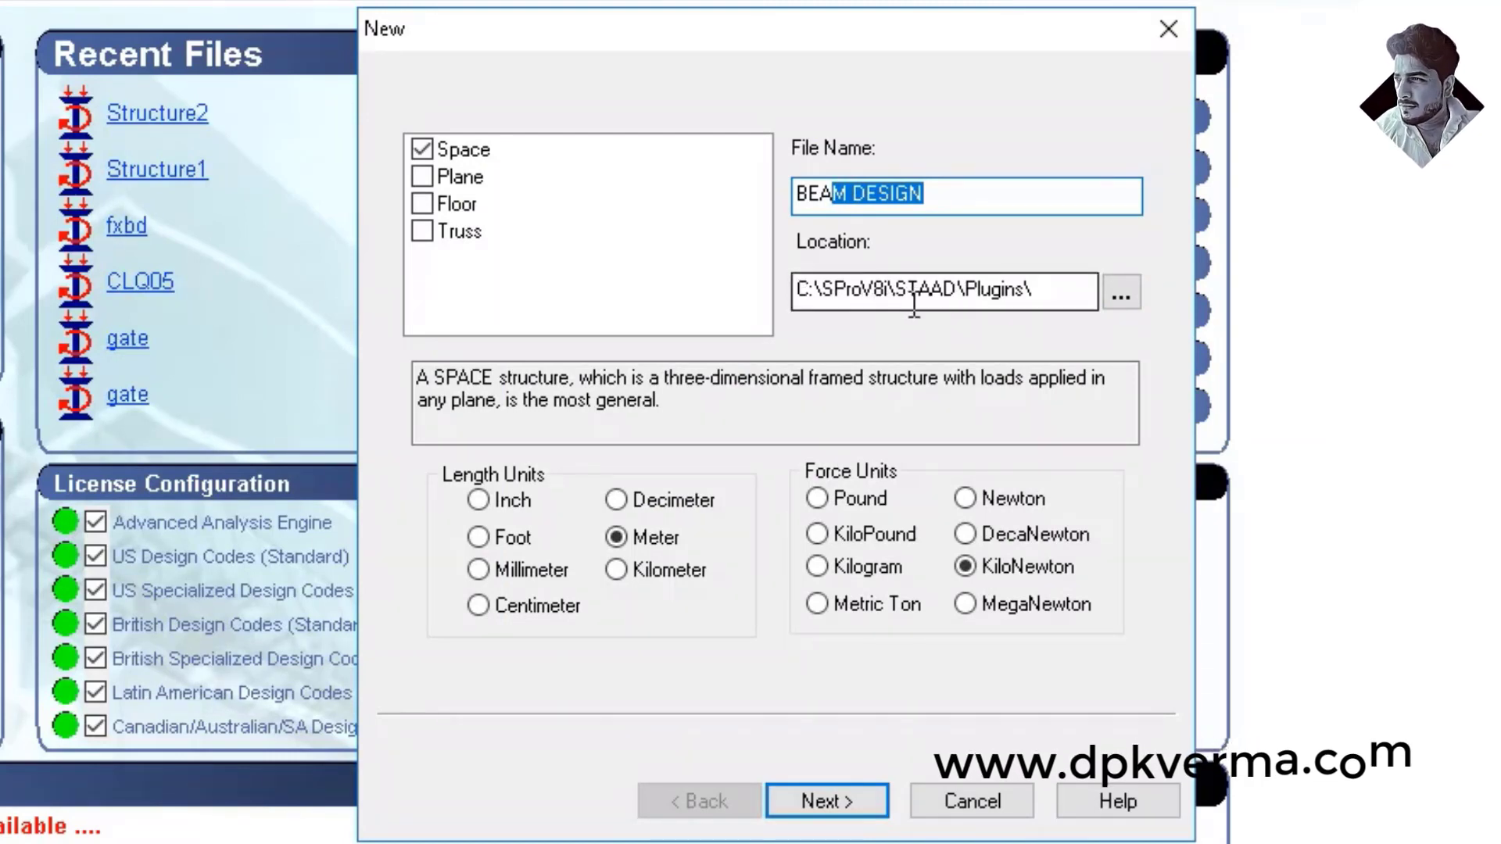
left_click(1055, 295)
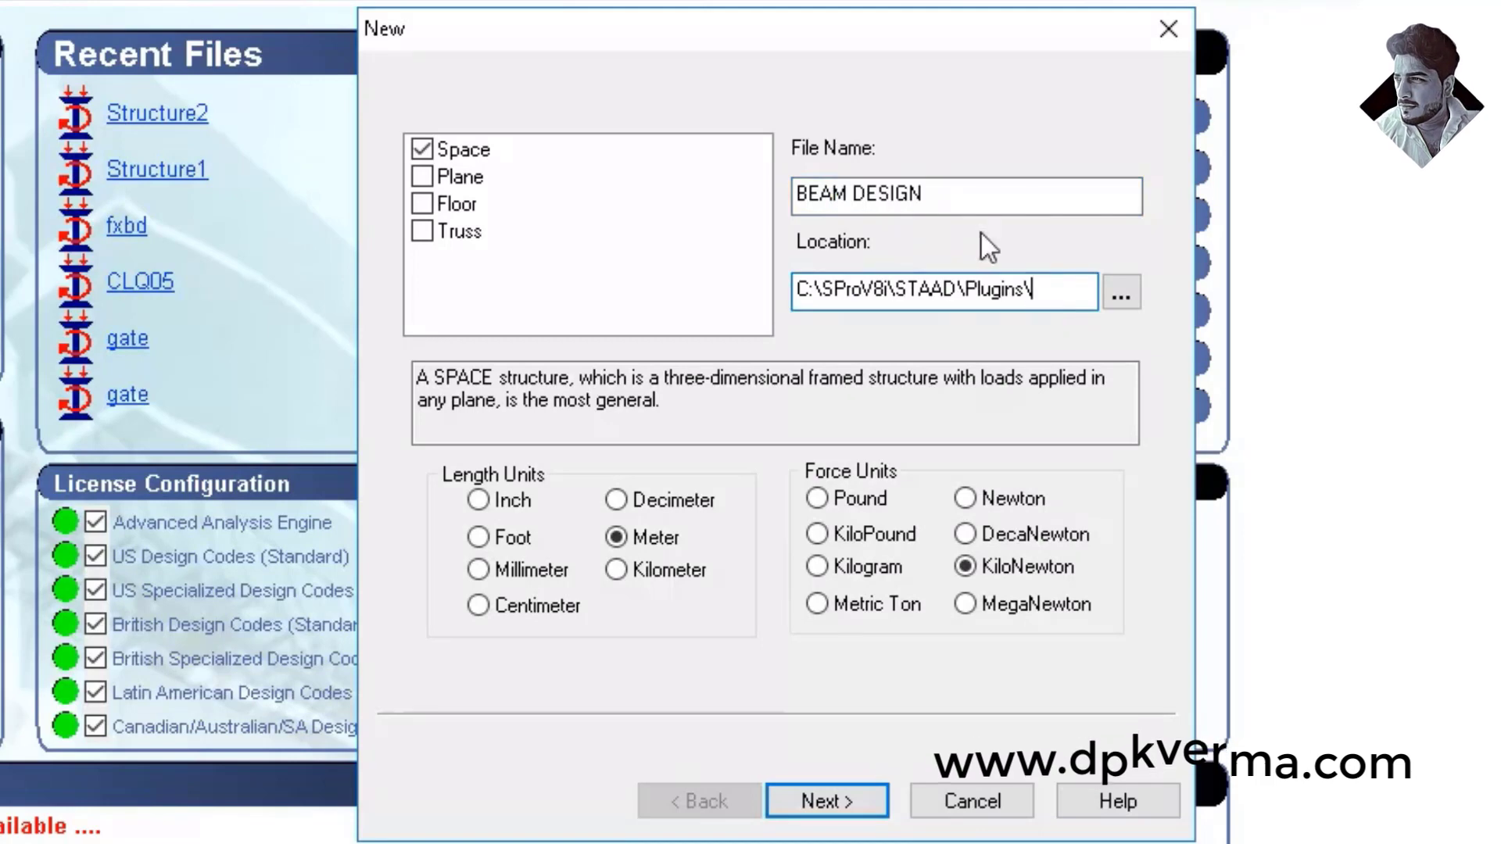
left_click_drag(950, 190, 771, 212)
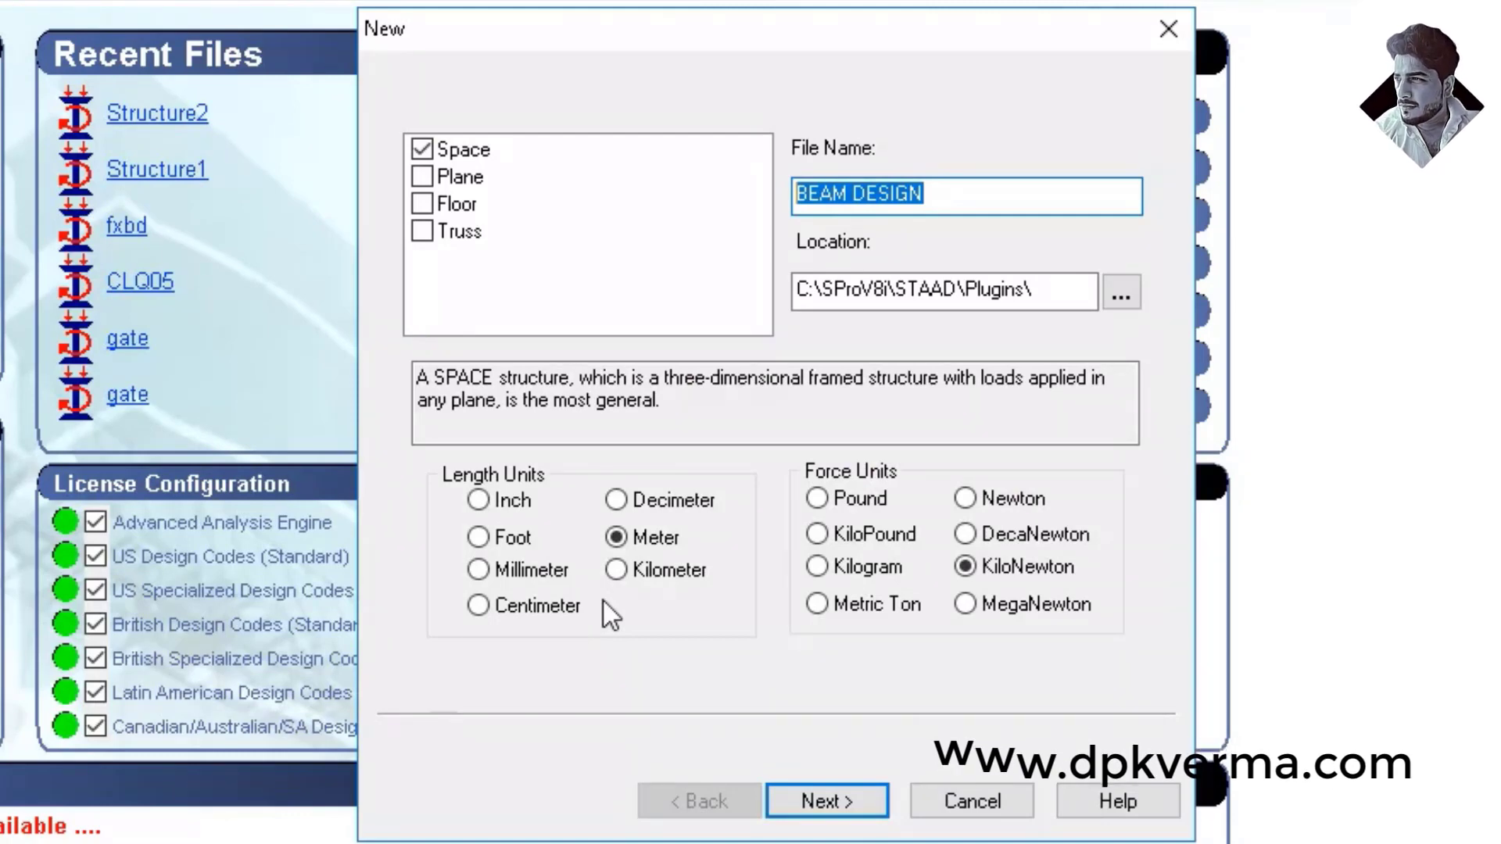
Set the length unit to Millimeter and the force unit to Newton, and finish creating the project with Add Beam
left_click(538, 569)
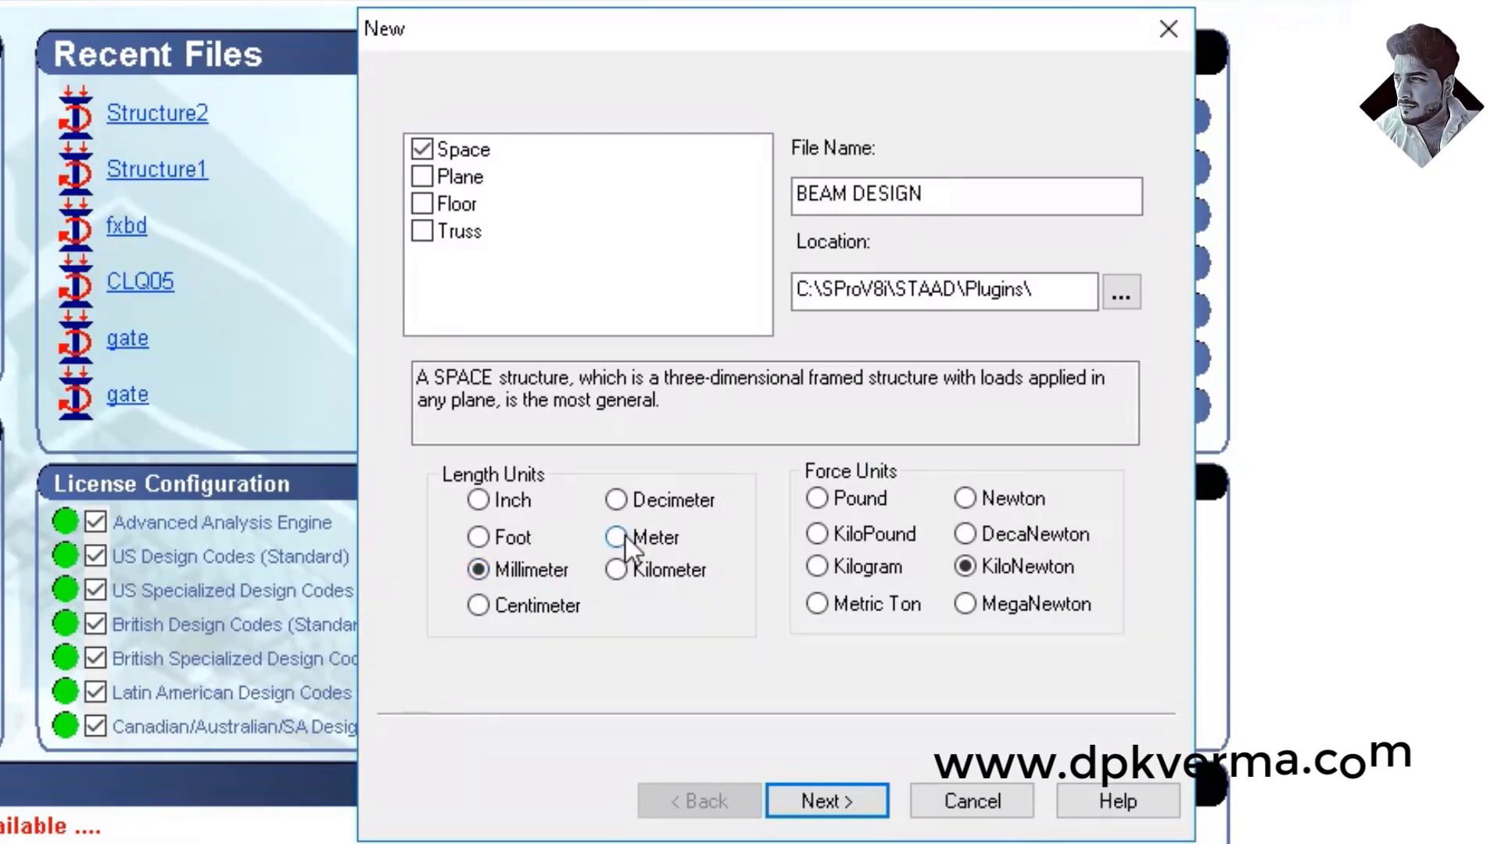
left_click(626, 536)
left_click(538, 573)
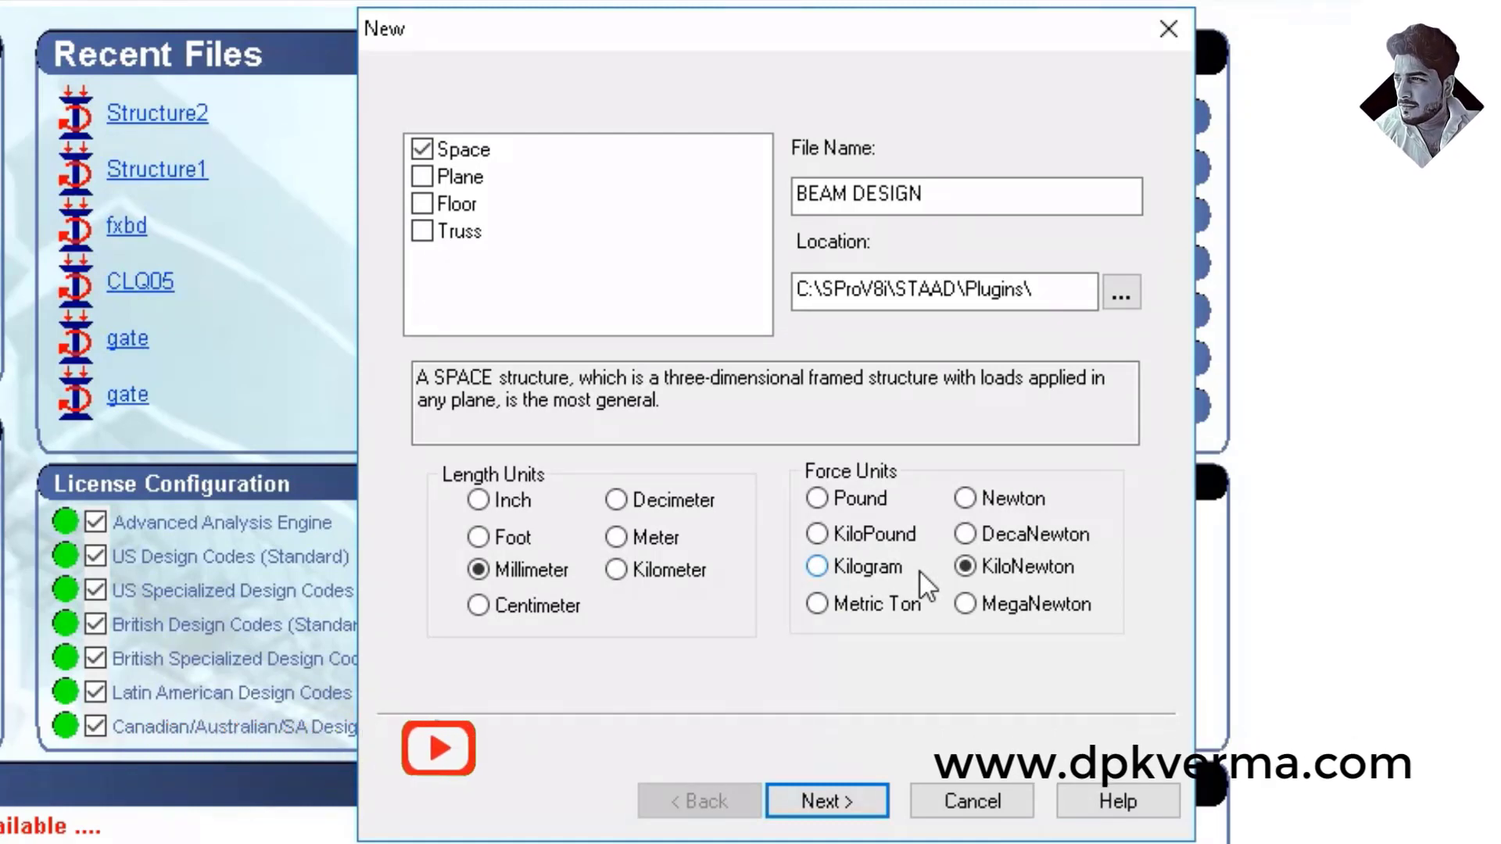
left_click(1016, 505)
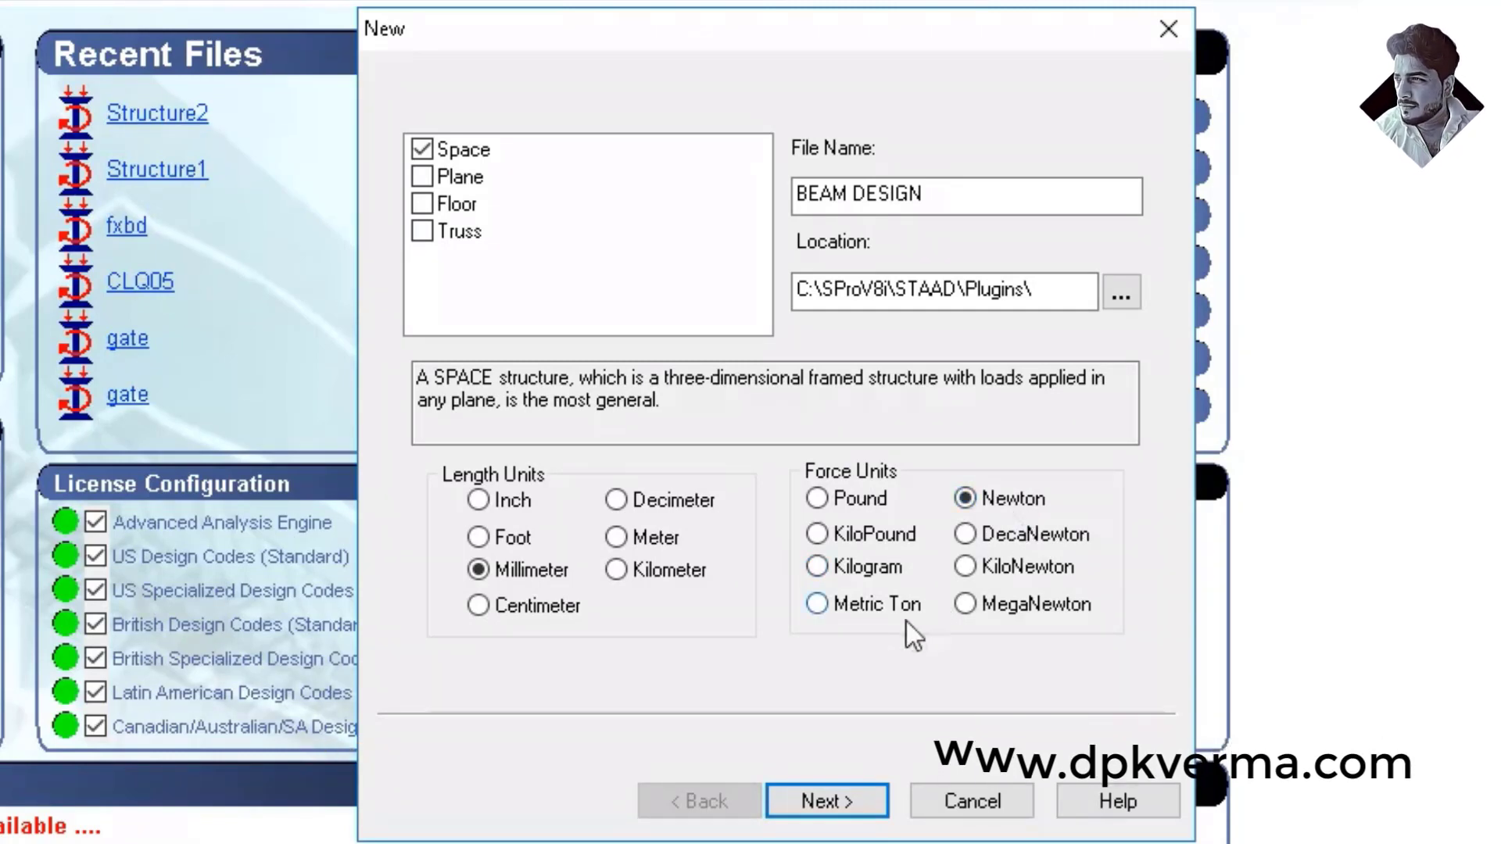
left_click(833, 802)
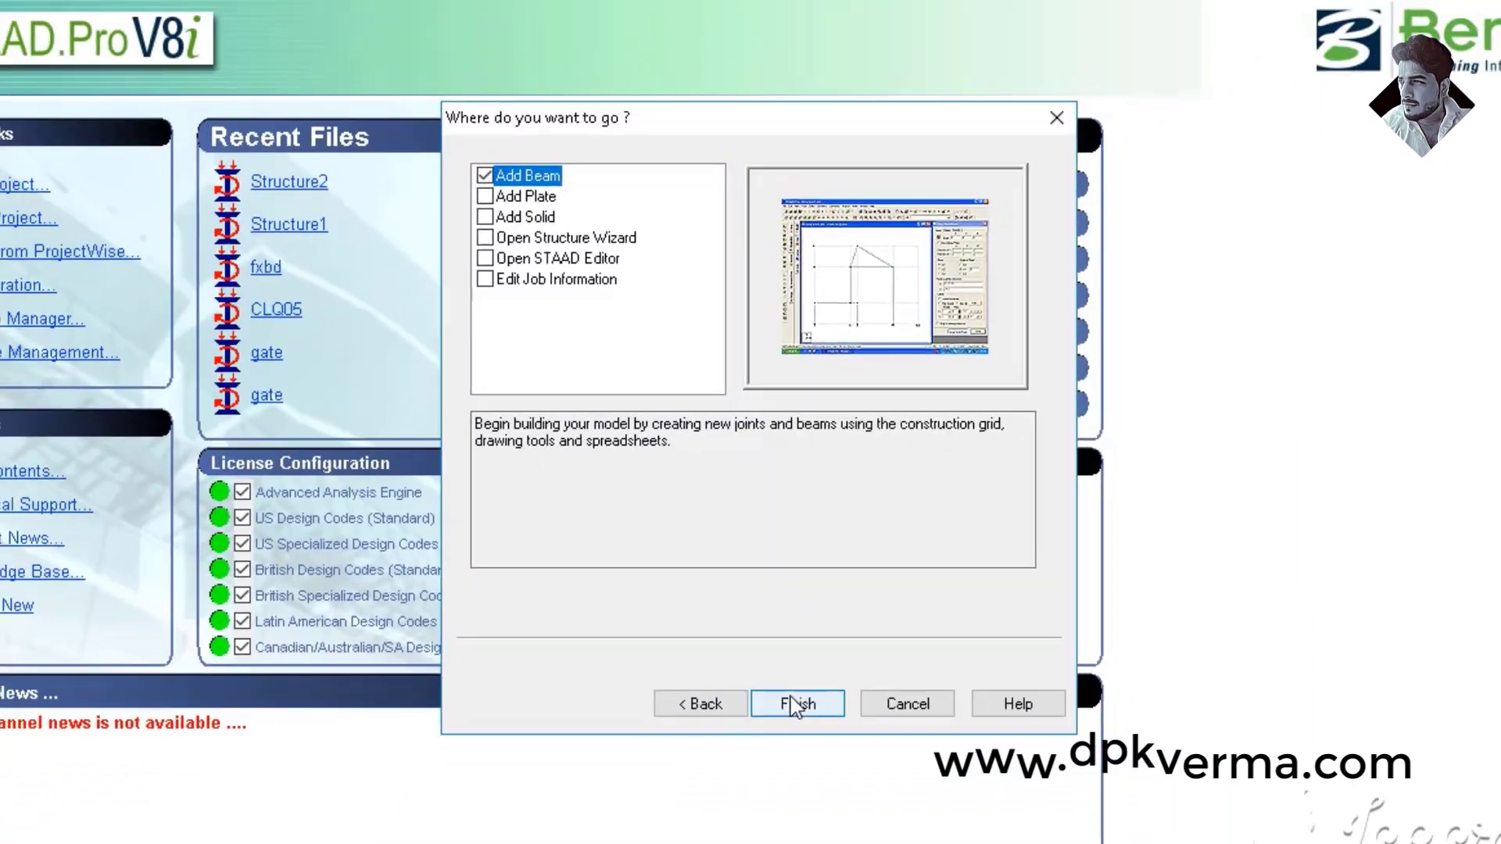
left_click(818, 794)
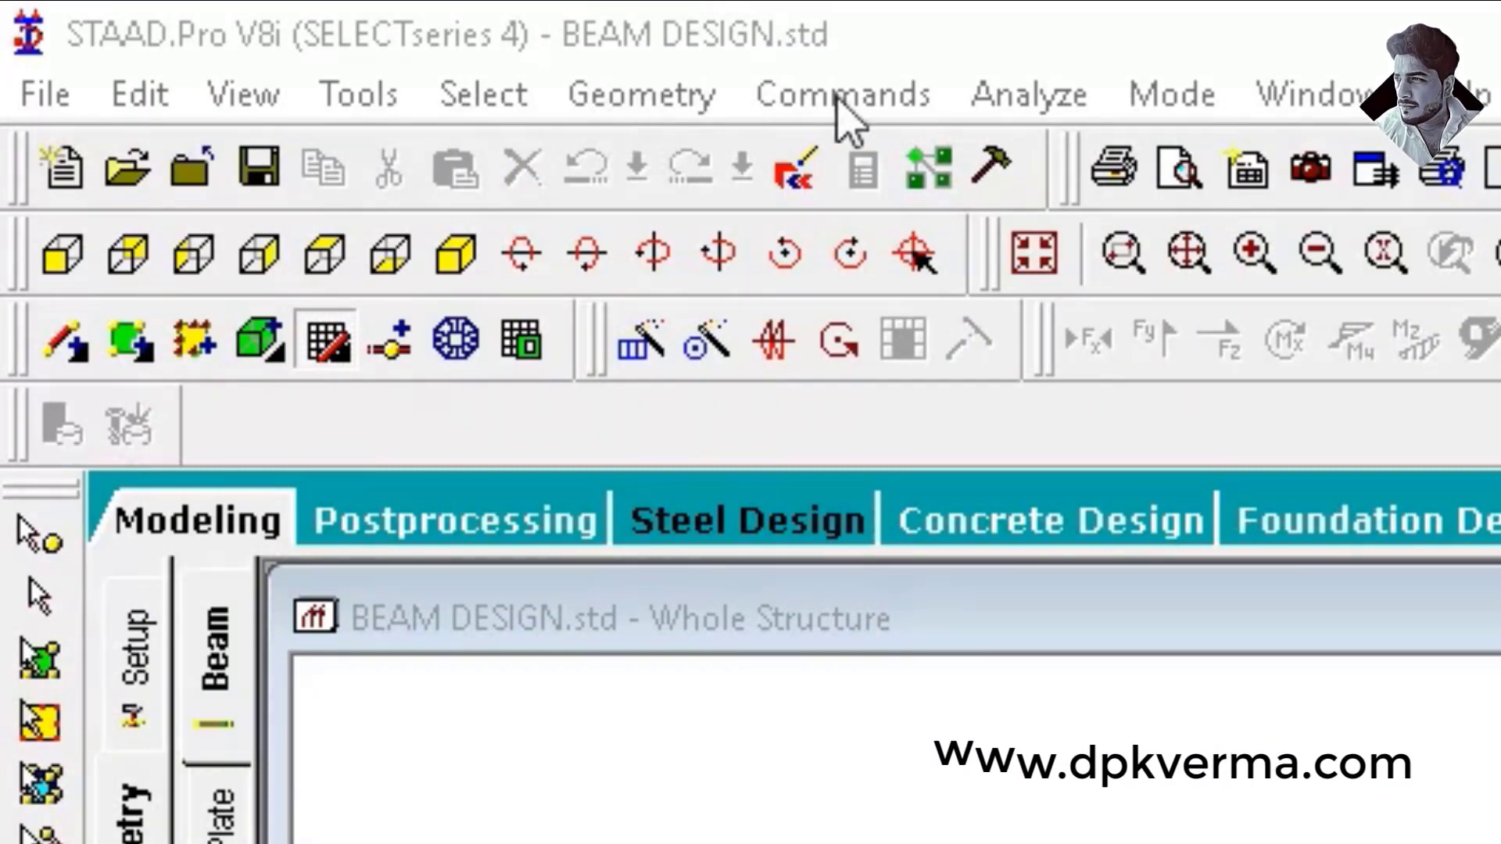
left_click(851, 100)
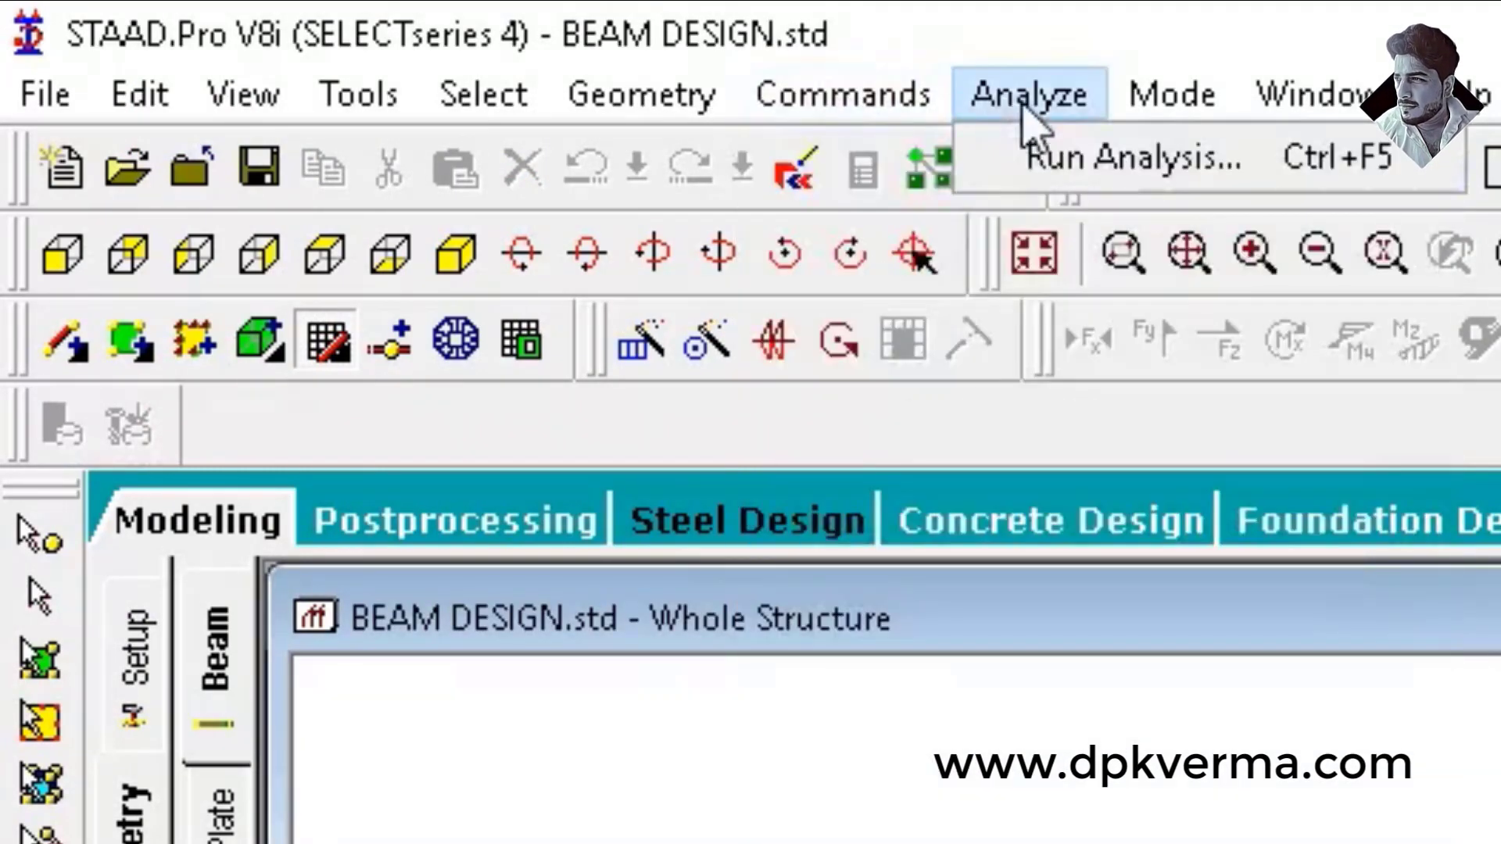
mouse_move(1149, 107)
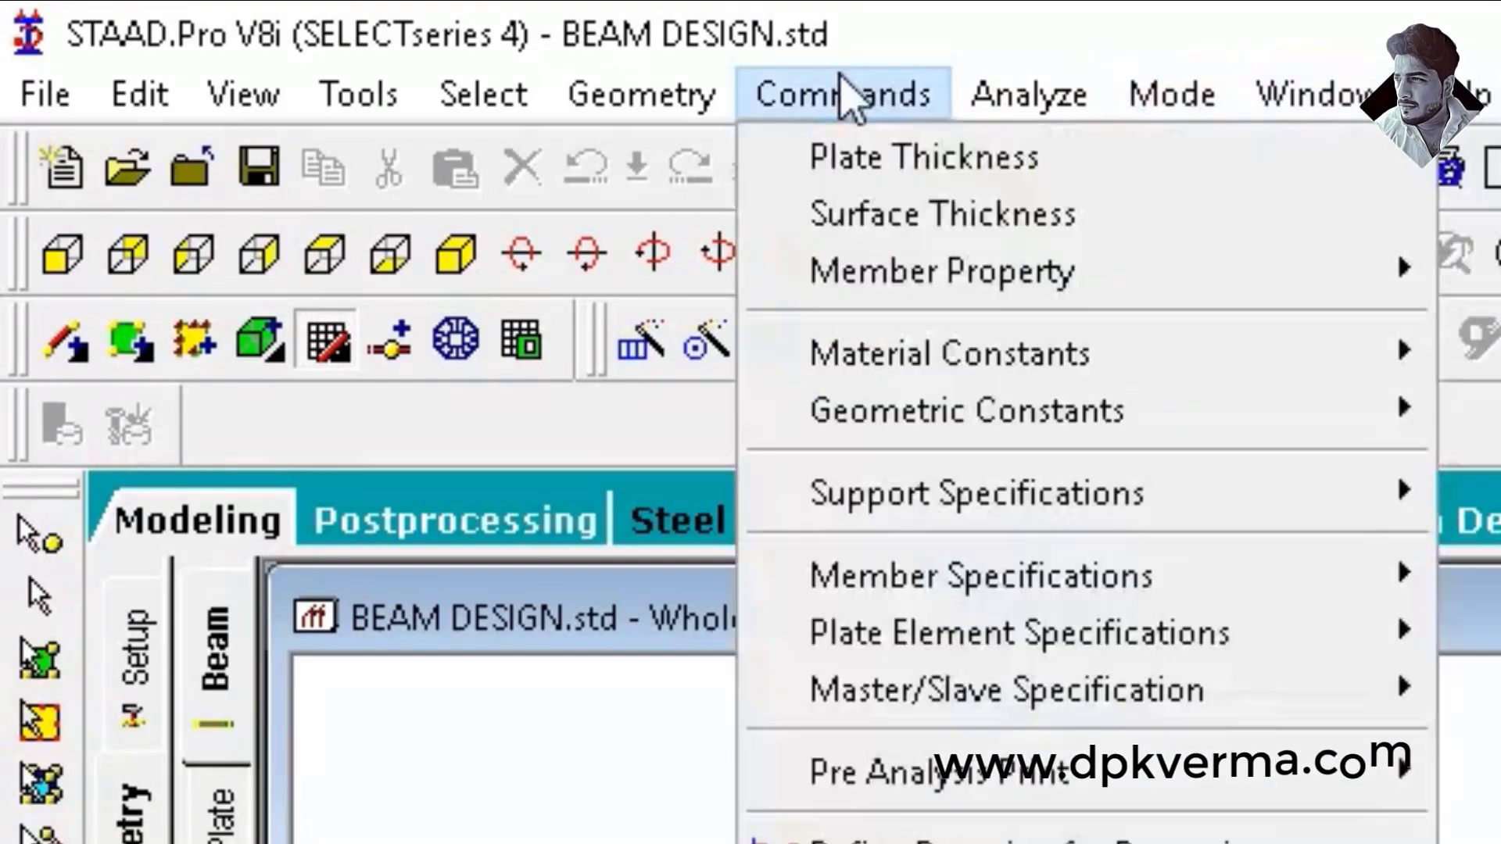
mouse_move(389, 121)
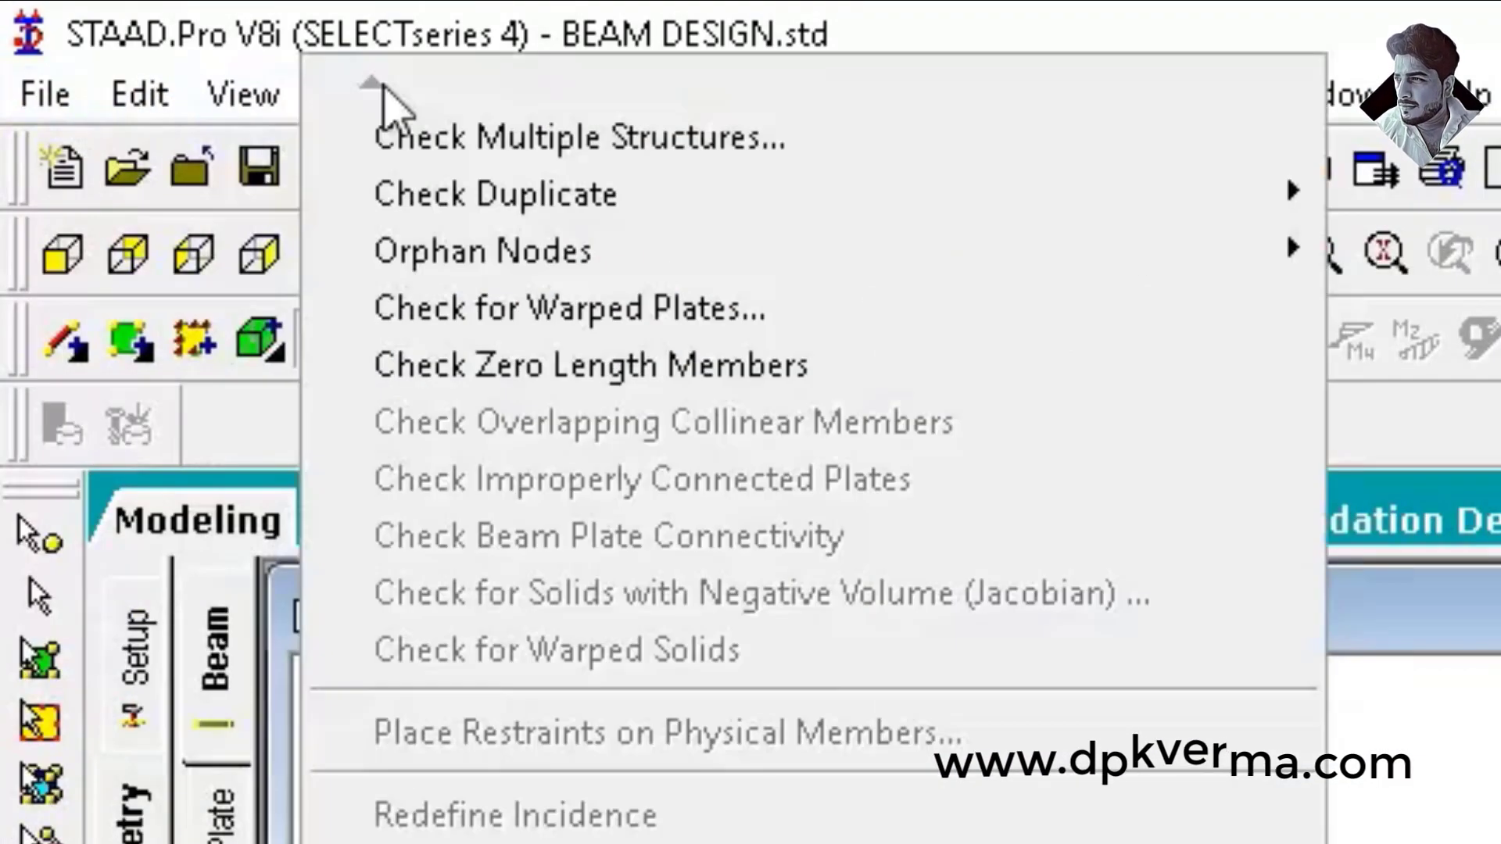
left_click(1251, 36)
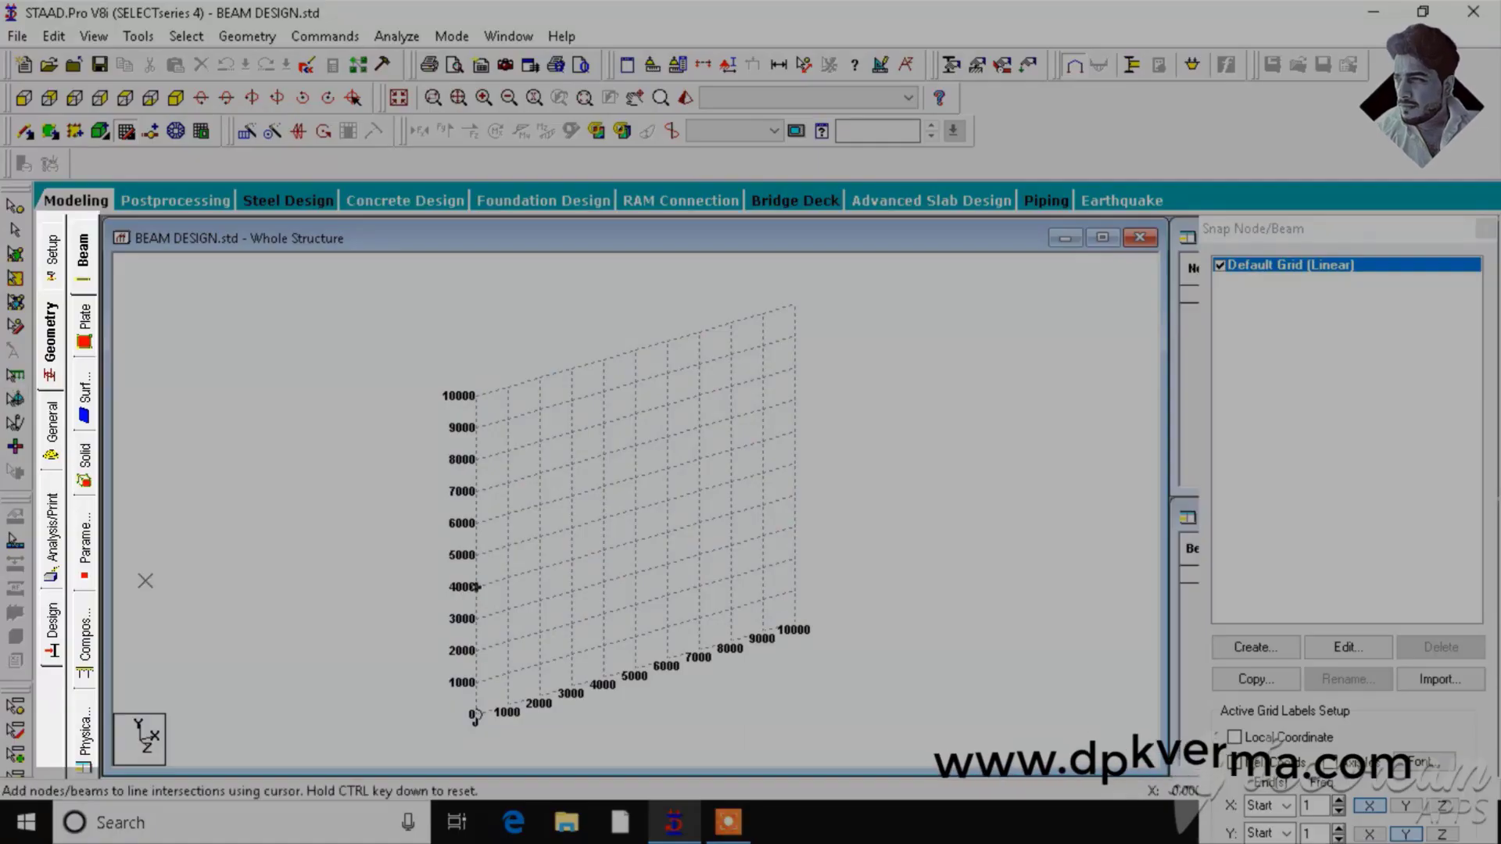
left_click(53, 397)
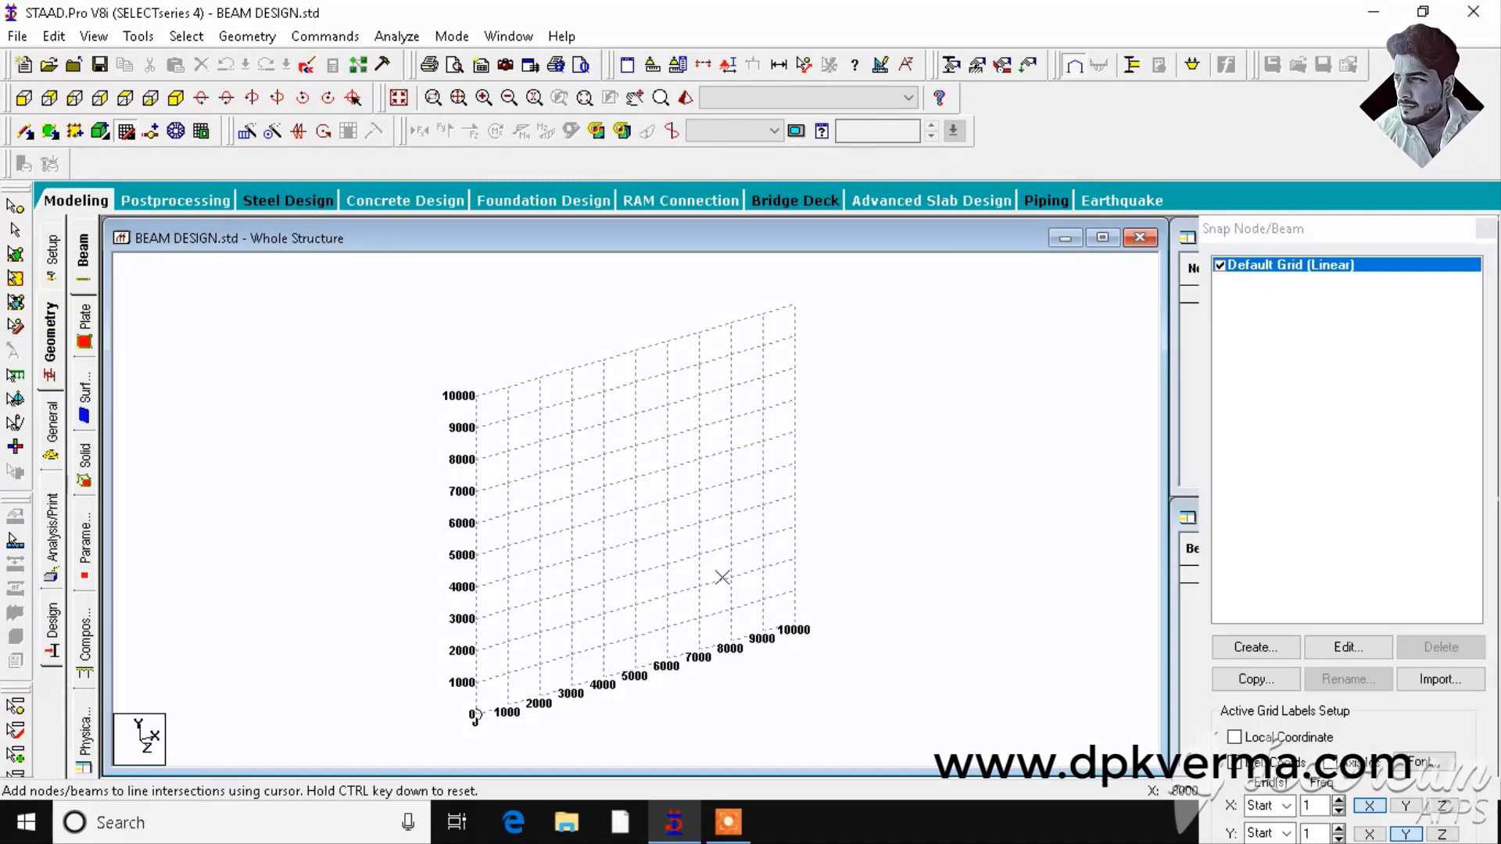
Edit the default linear grid to have 1 construction line to the right in X with 10 mm spacing
left_click(1338, 648)
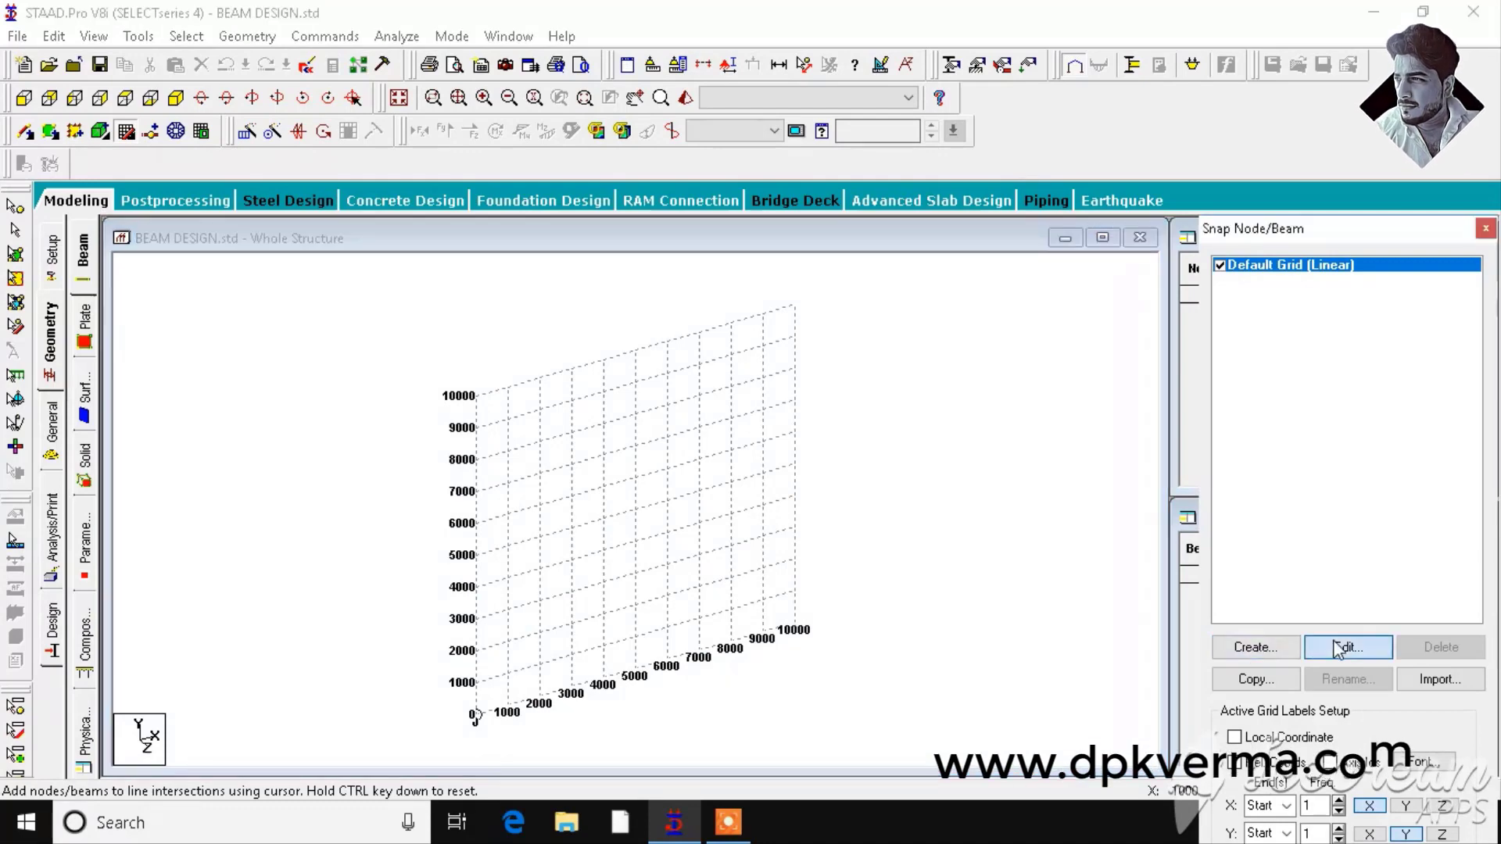
left_click(1071, 586)
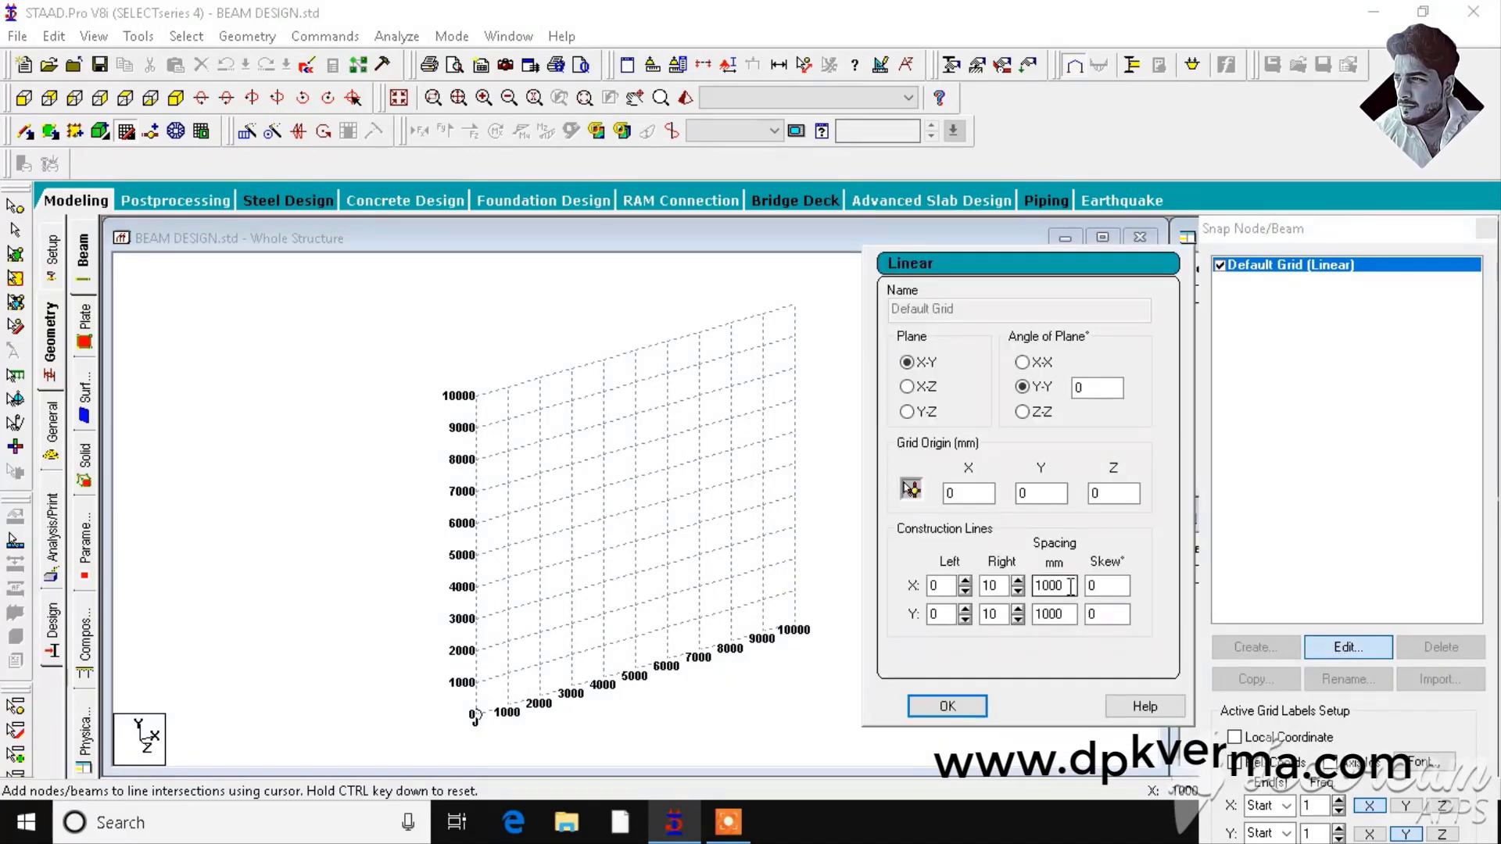
double_click(1071, 586)
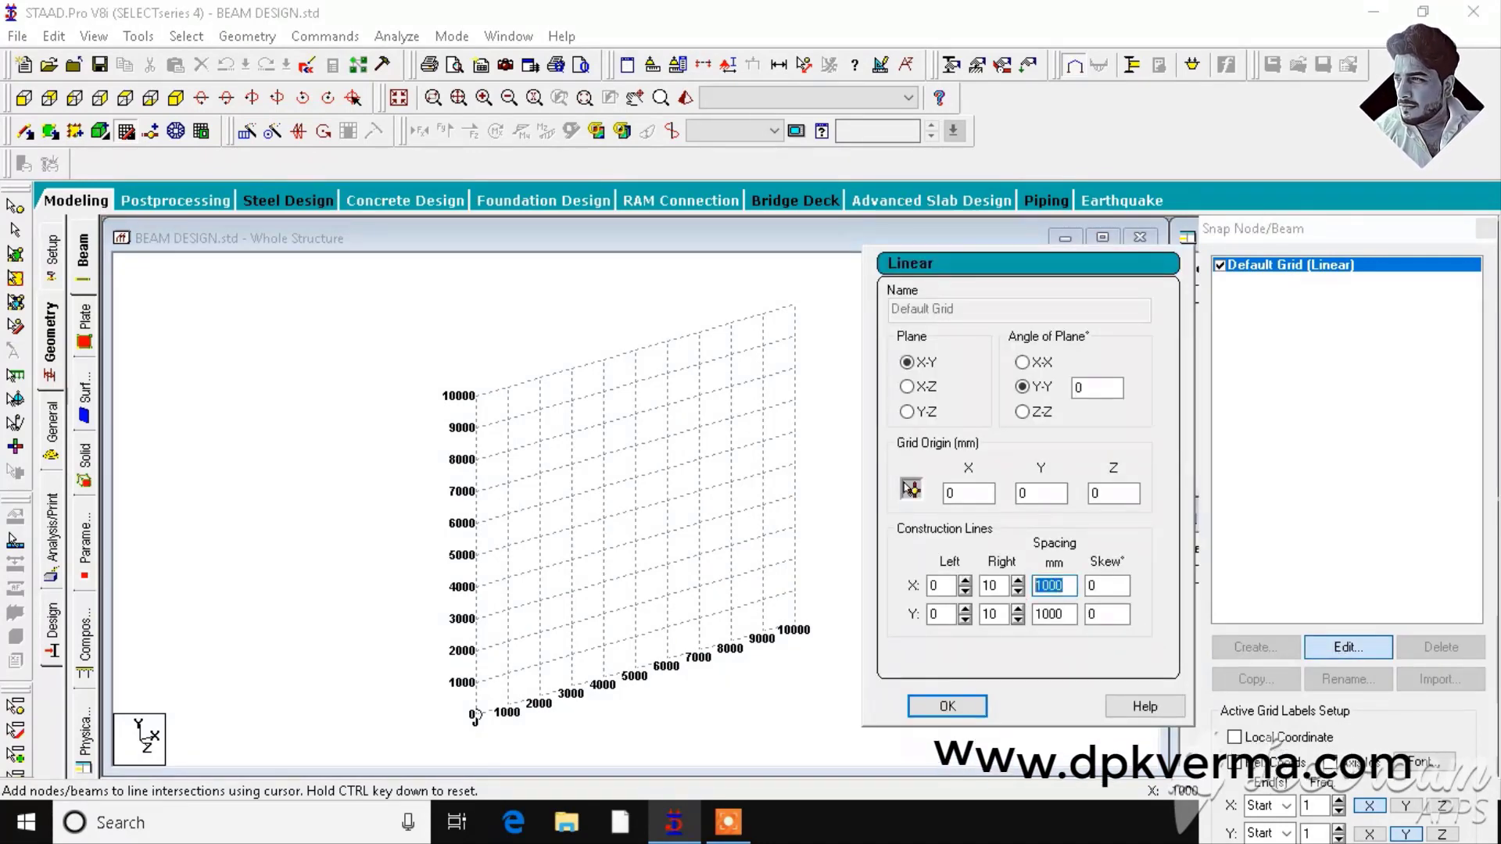
type("10")
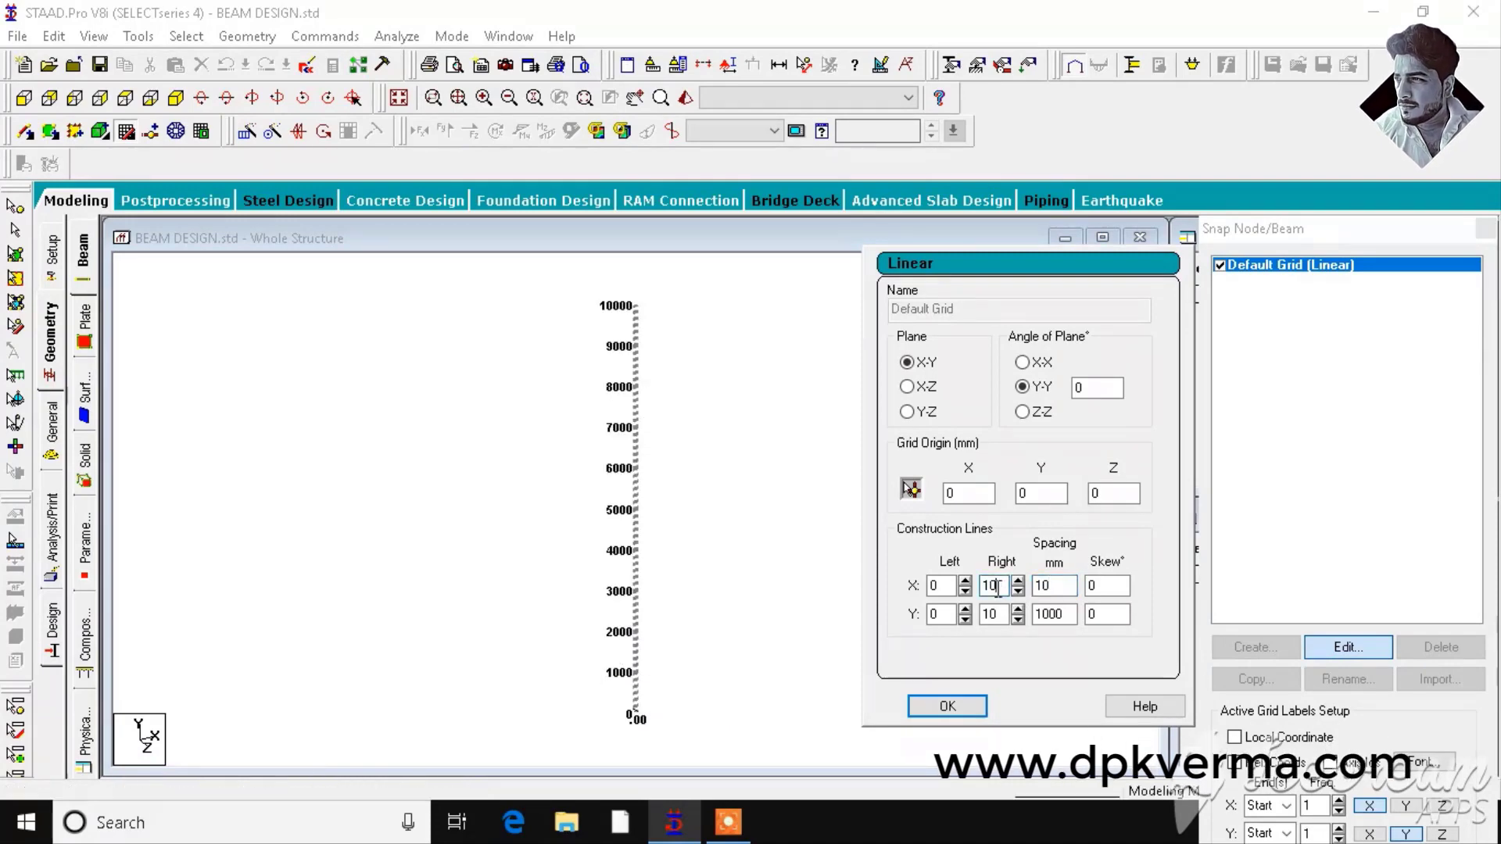
type("1")
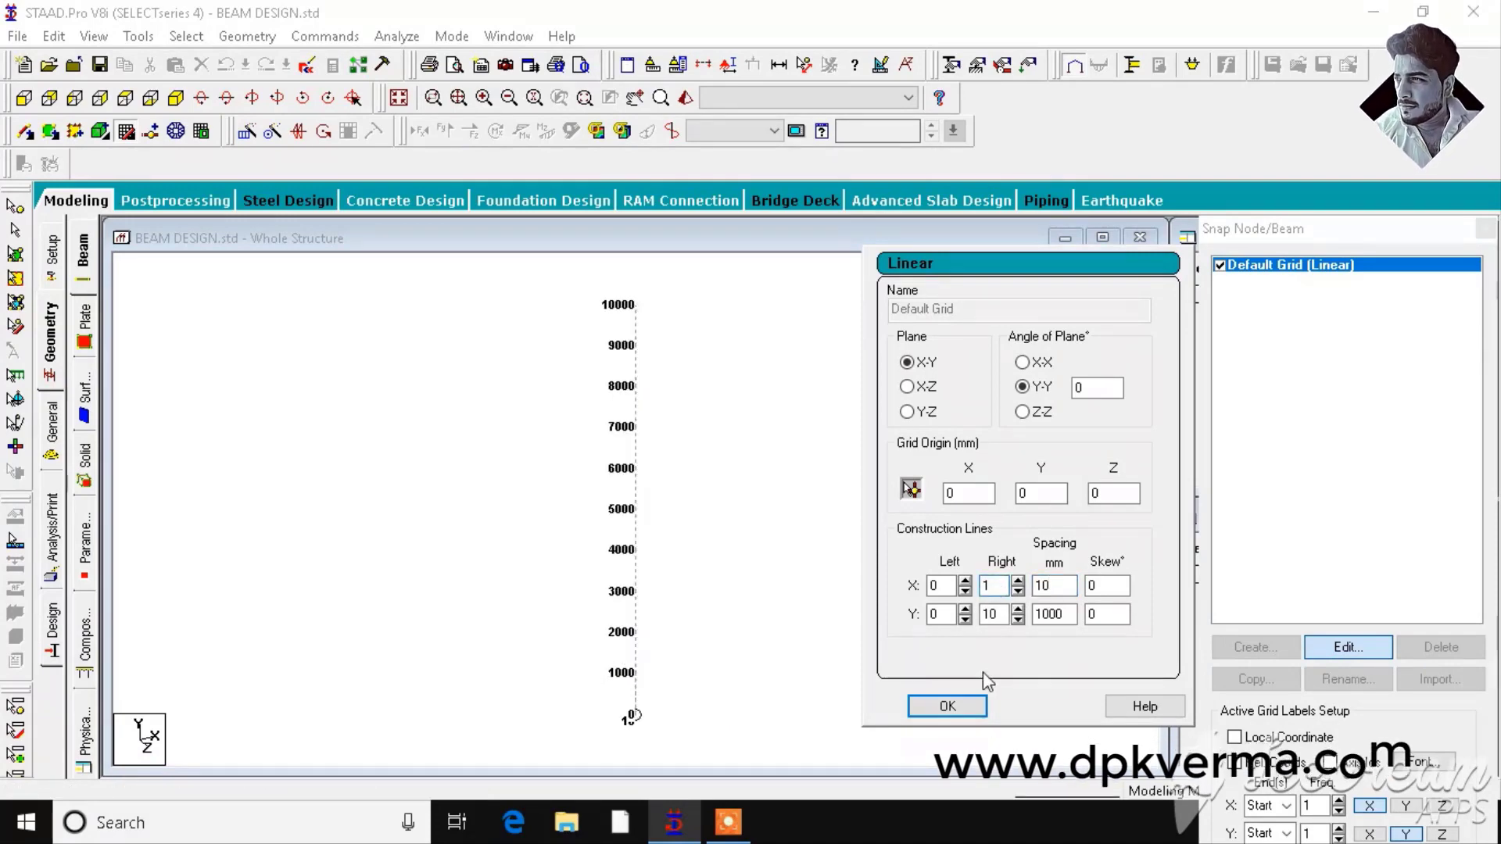
left_click(964, 700)
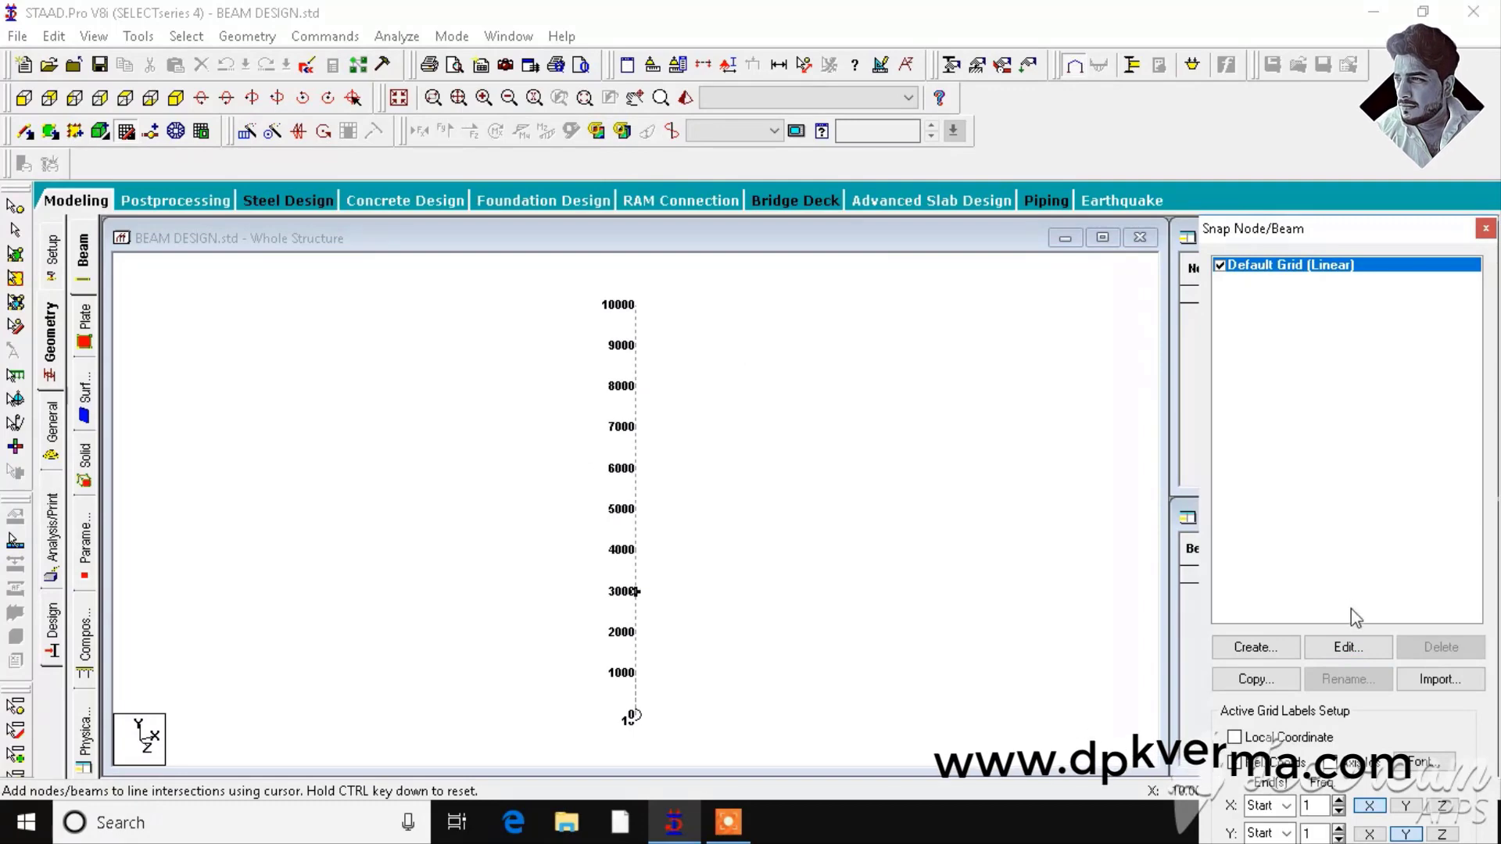
Edit the default grid to have 1 construction line to the right in Y with 10 mm spacing
left_click(1347, 653)
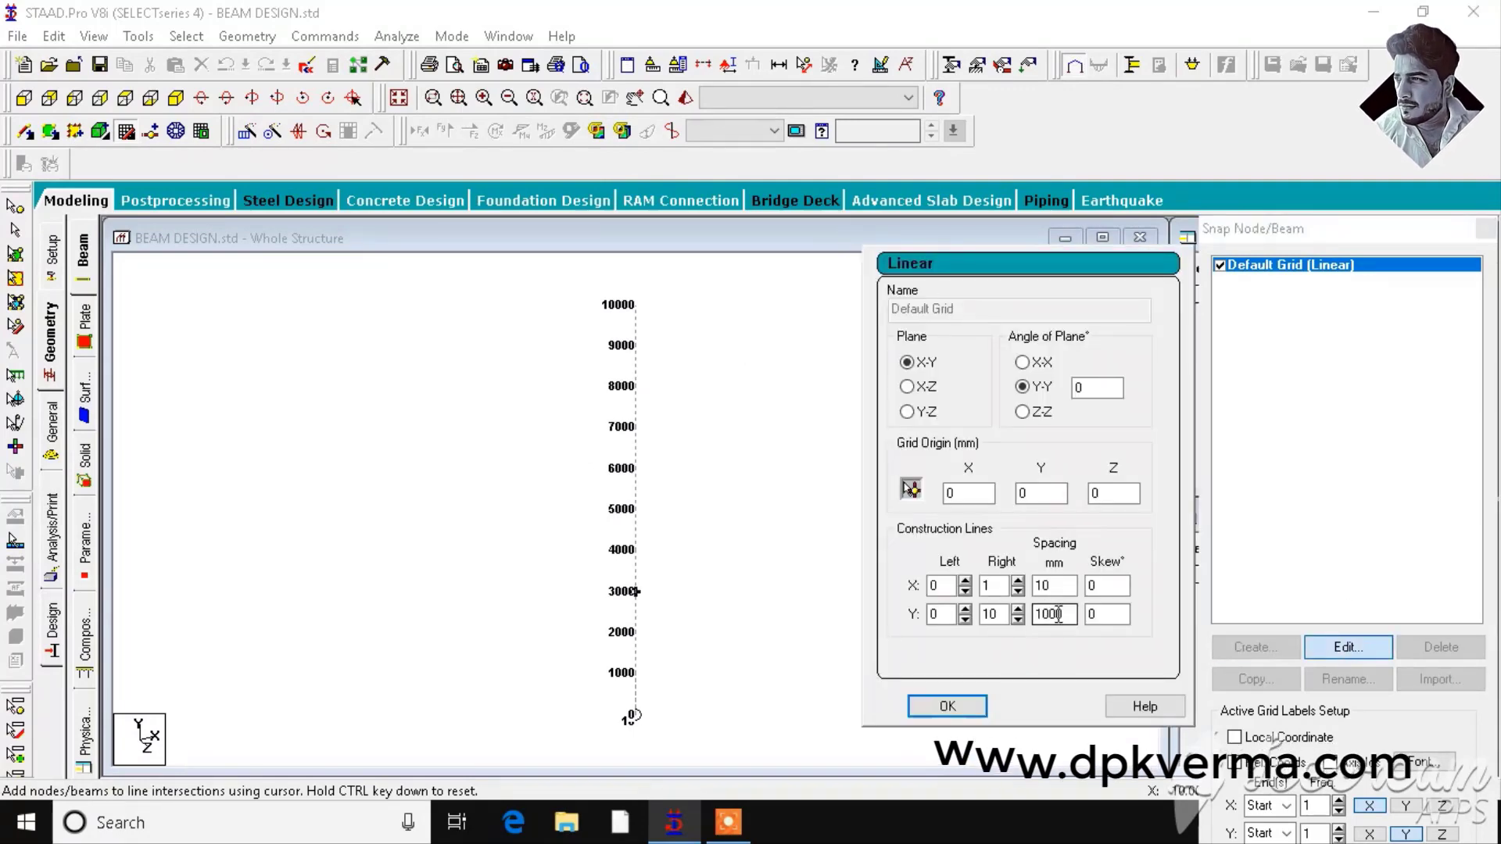
double_click(991, 614)
type("1")
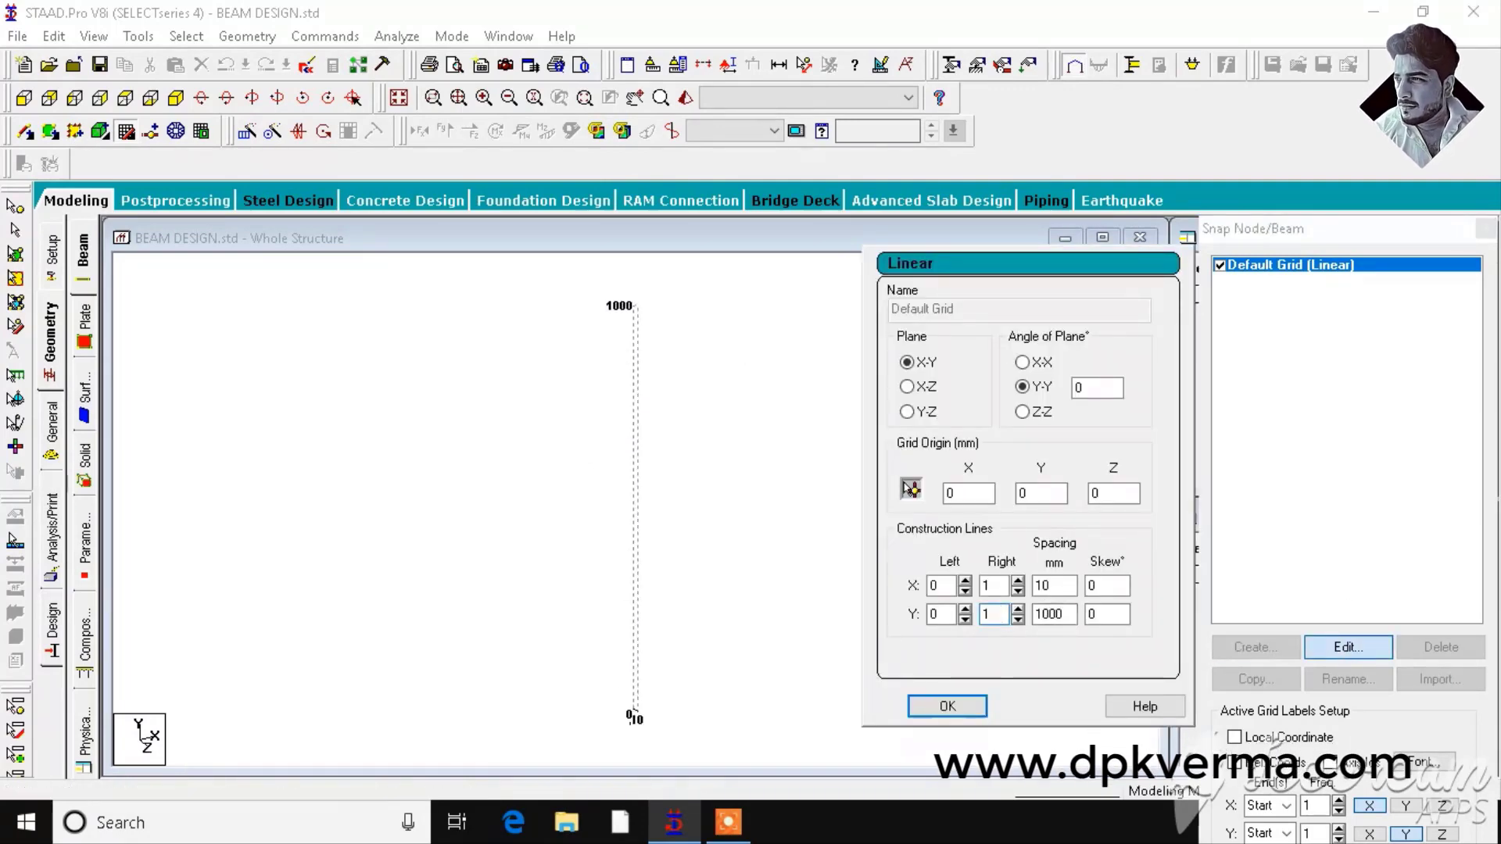
key("Tab")
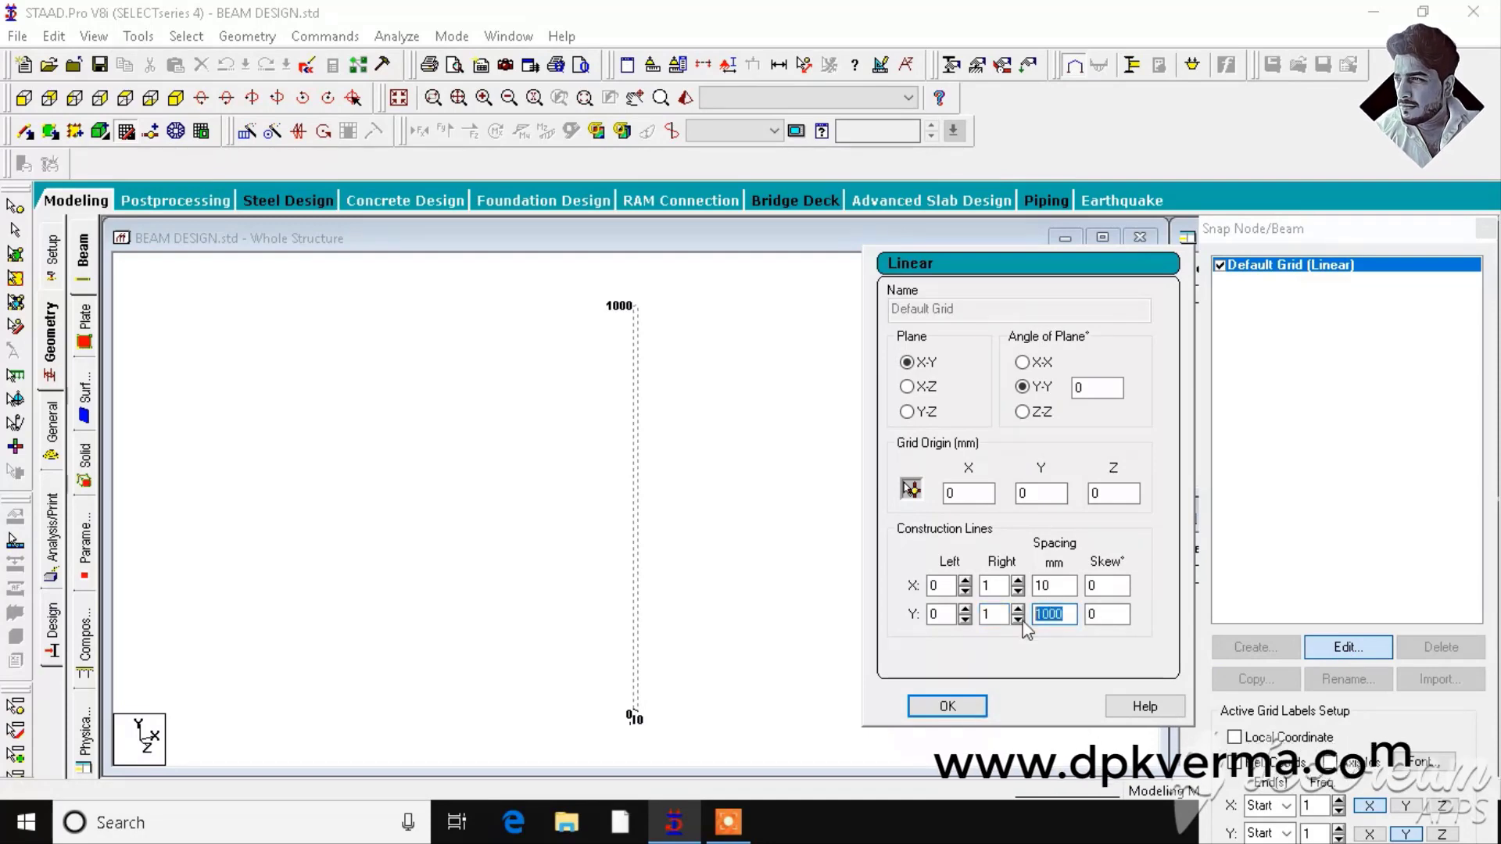
left_click(946, 706)
Set the default grid to 10 construction lines to the right in both X and Y
left_click(1346, 647)
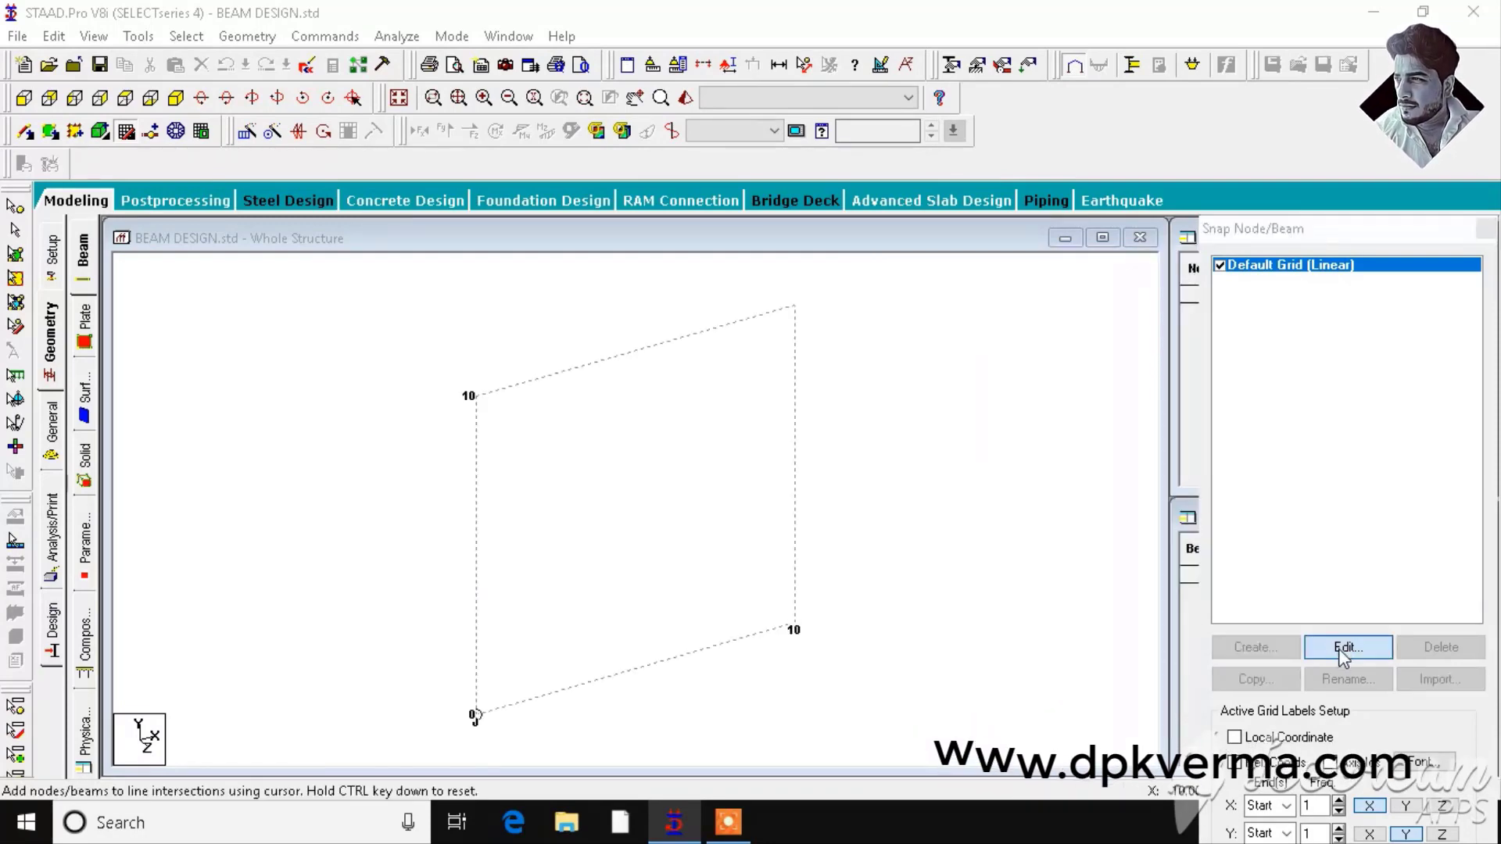
double_click(1041, 587)
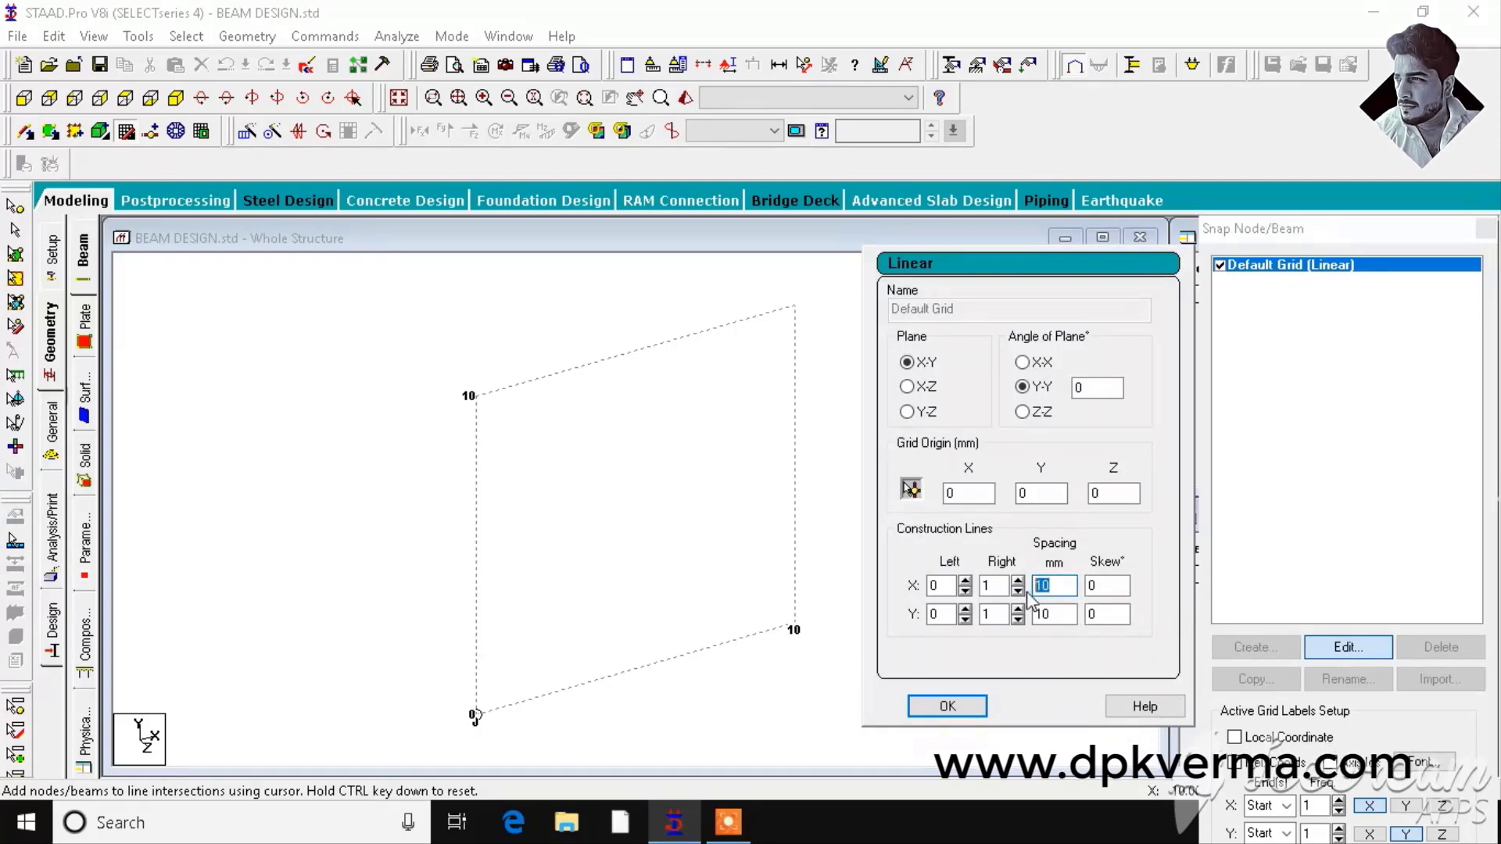
left_click(997, 586)
type("0")
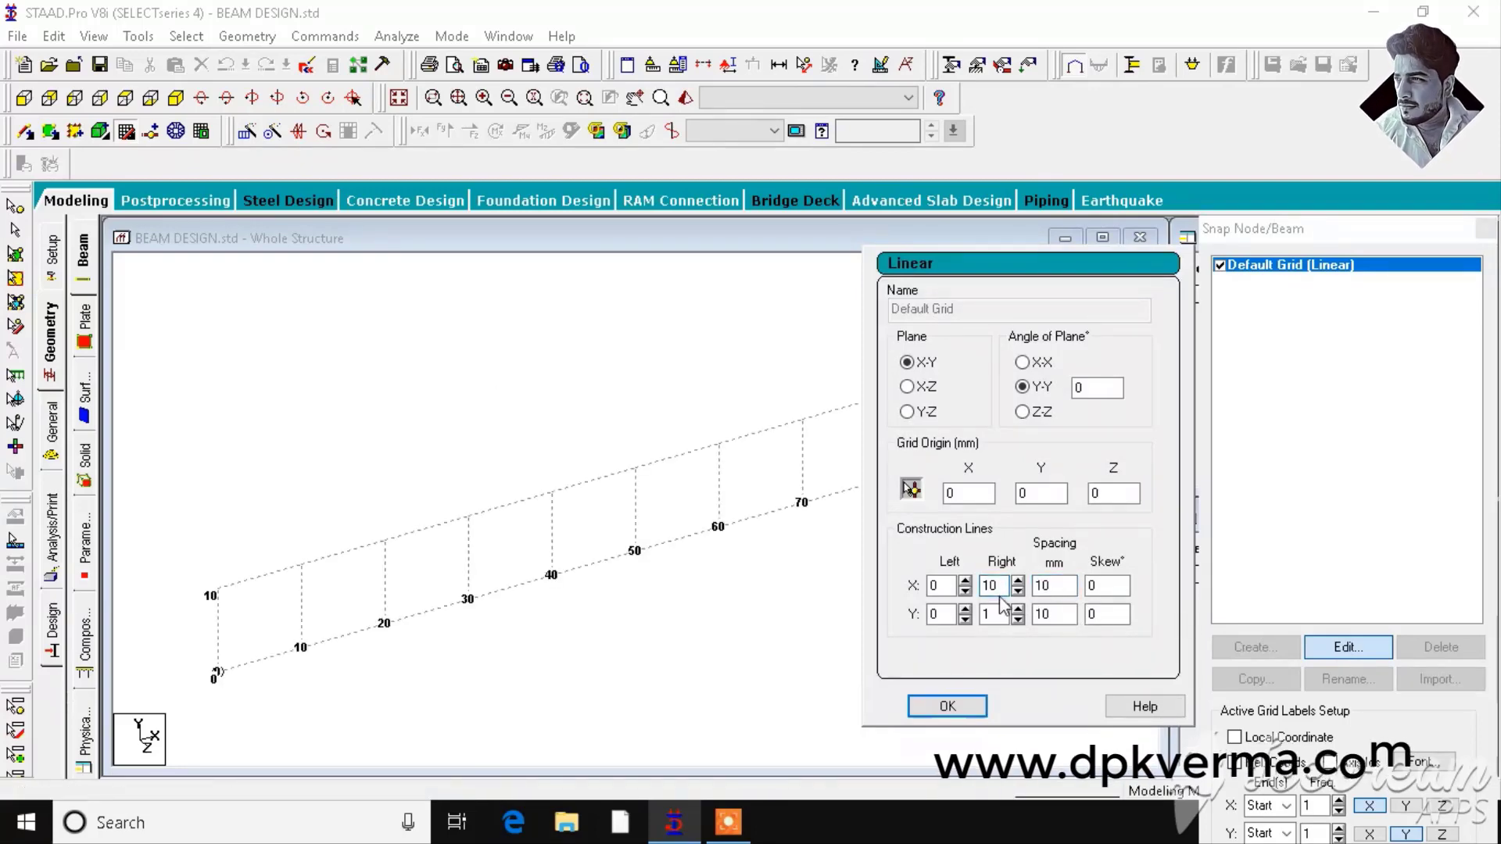
type("0")
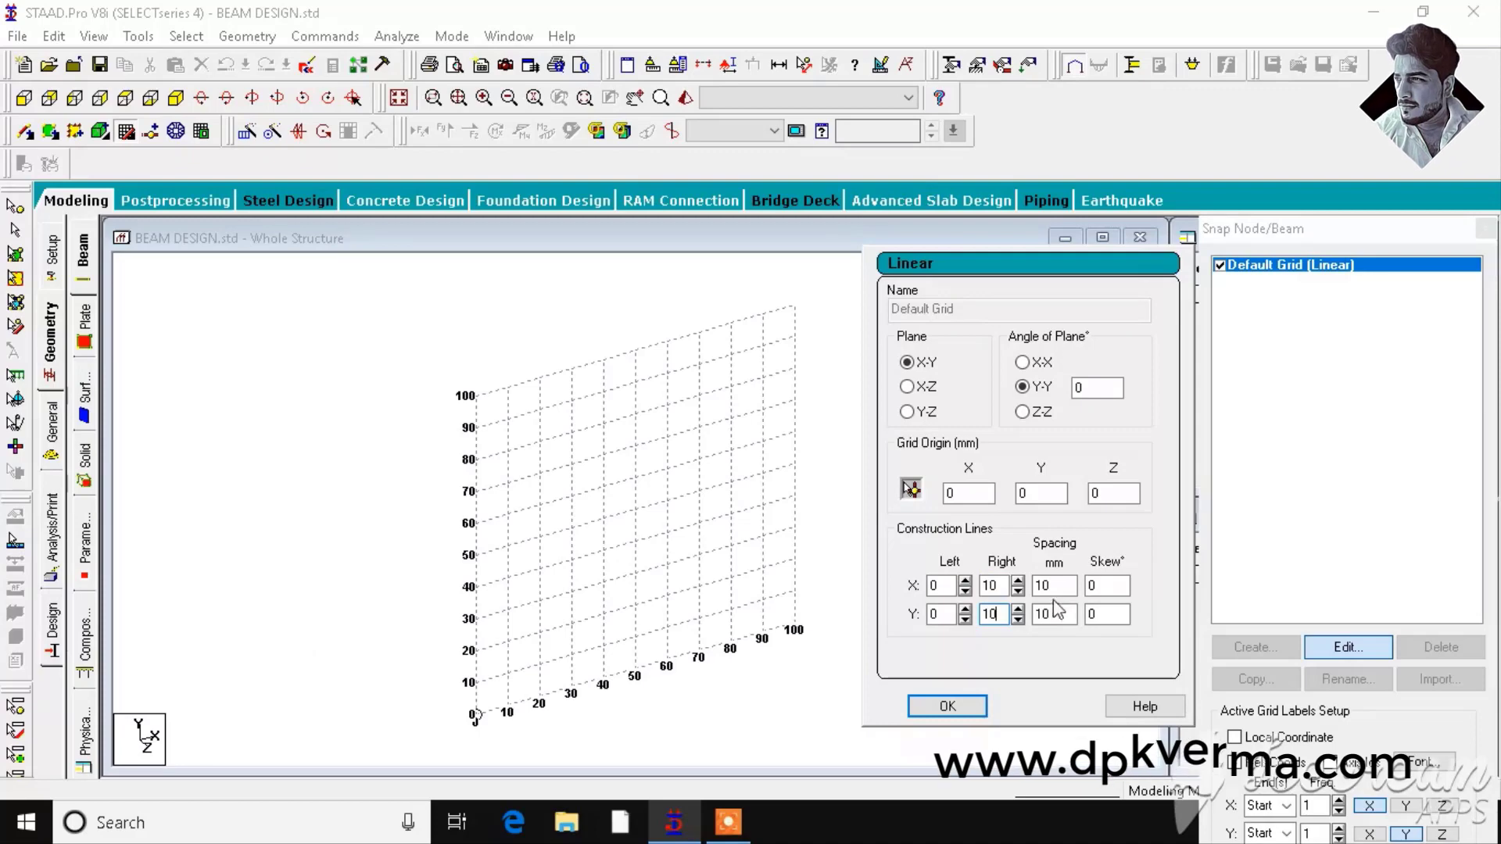
left_click(948, 705)
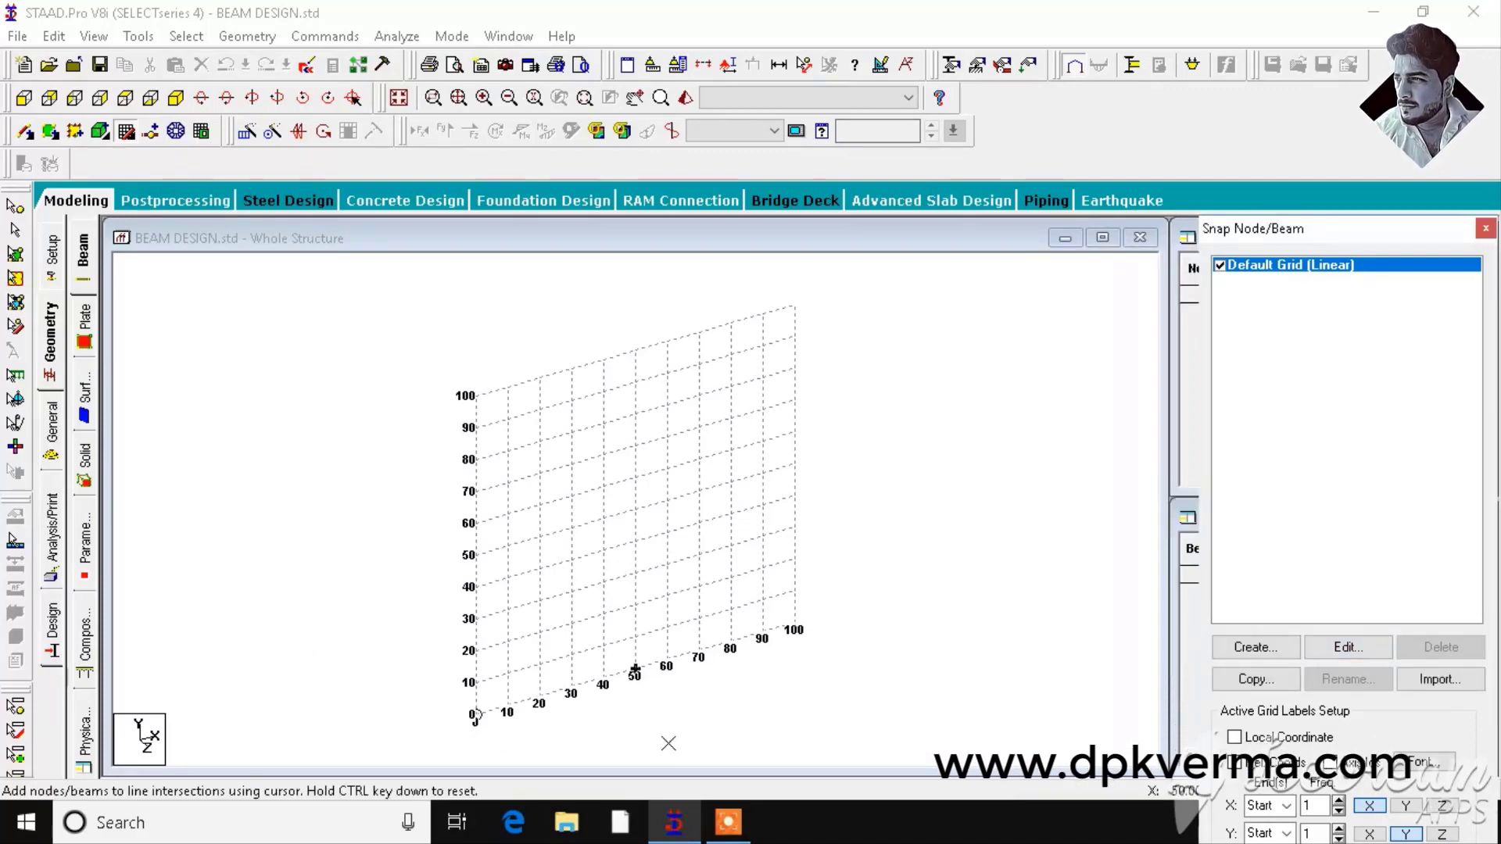
Set the default grid's spacing to 1 mm in both X and Y
left_click(1348, 648)
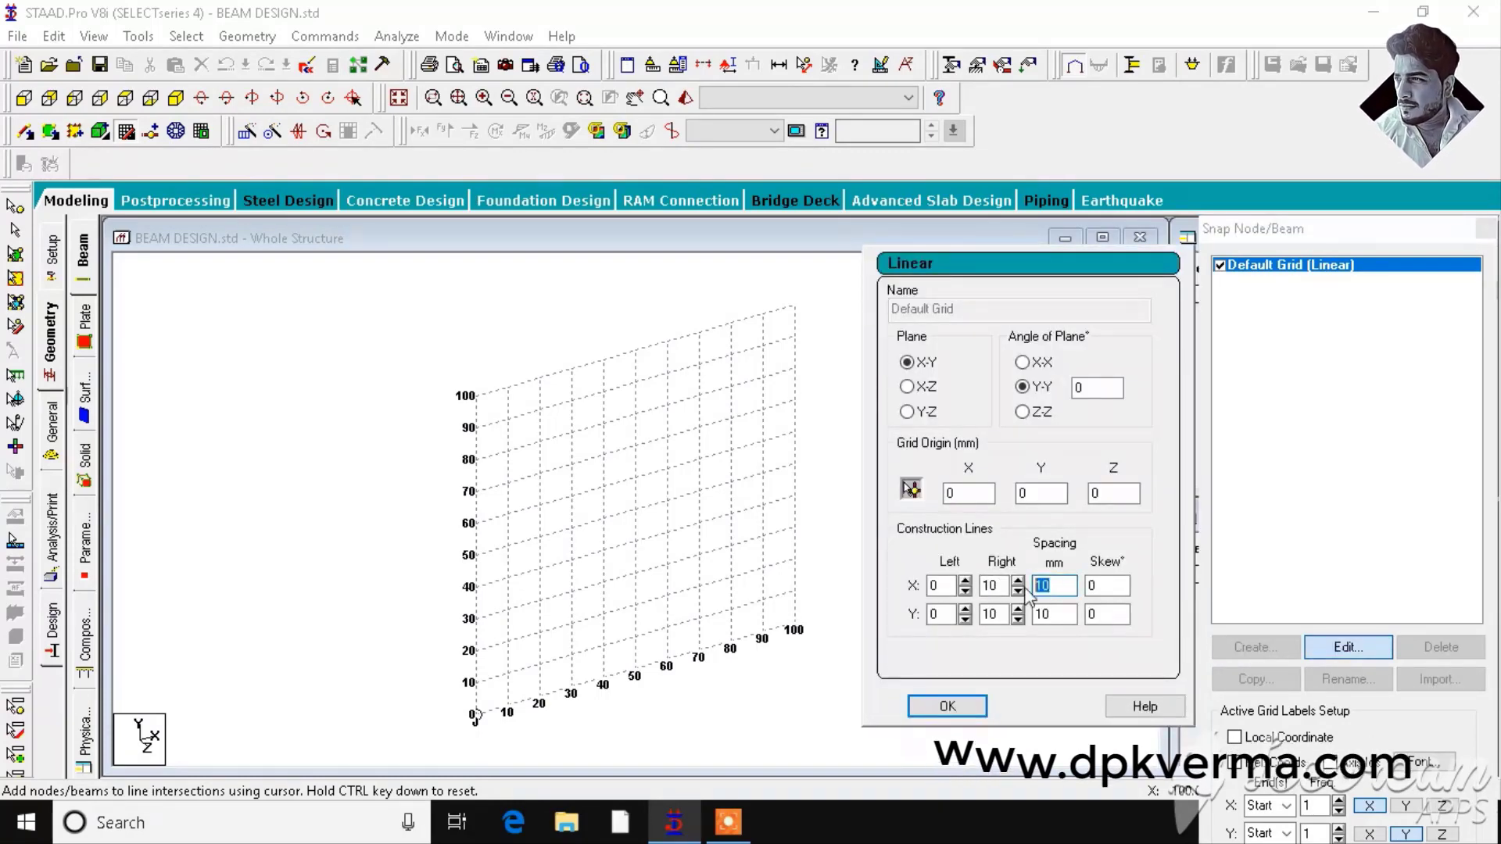
type("1")
double_click(1037, 614)
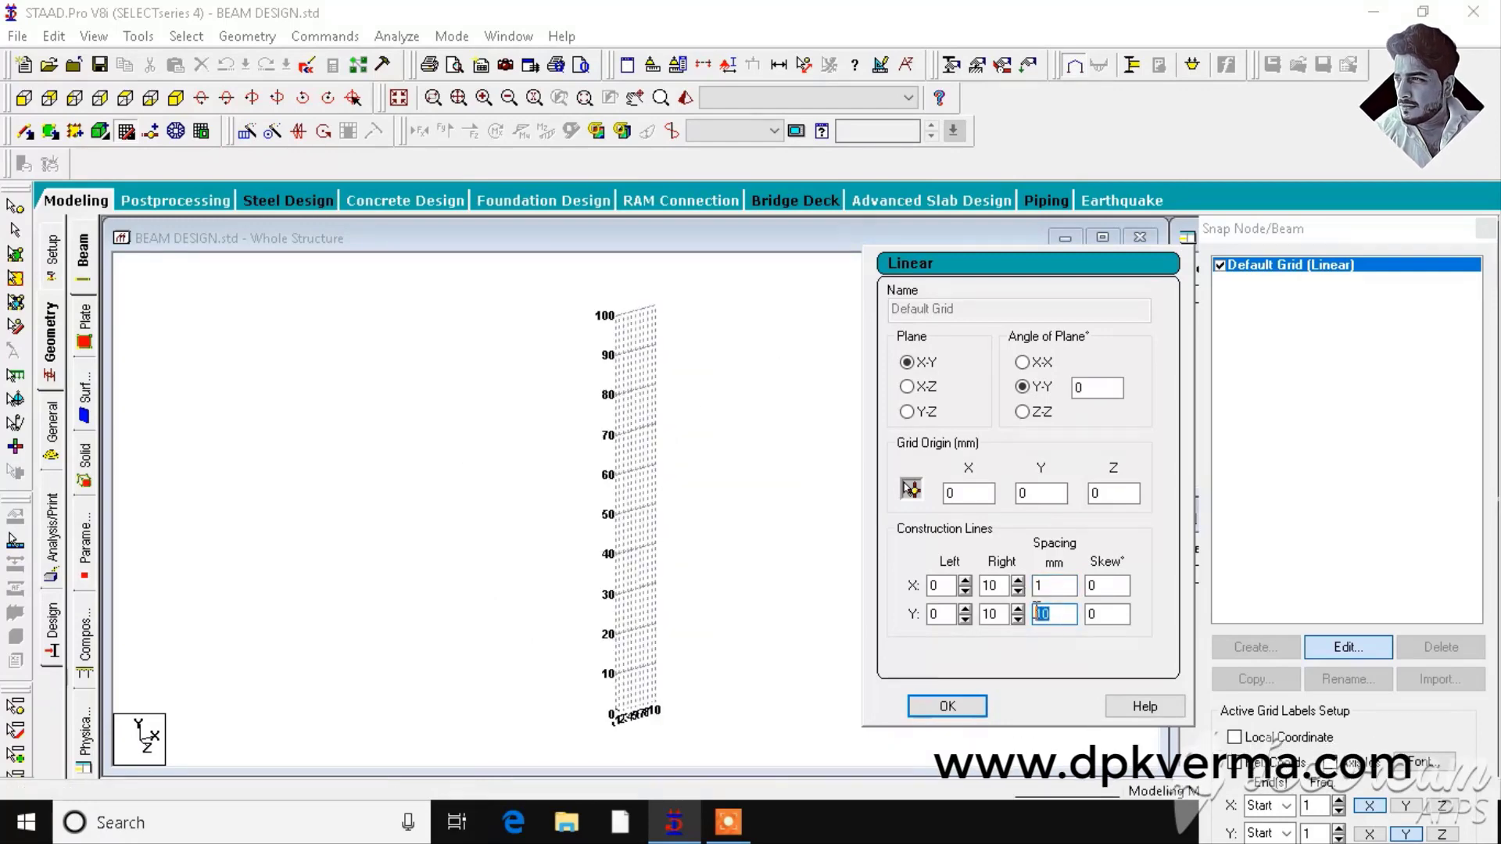
type("1")
left_click(948, 706)
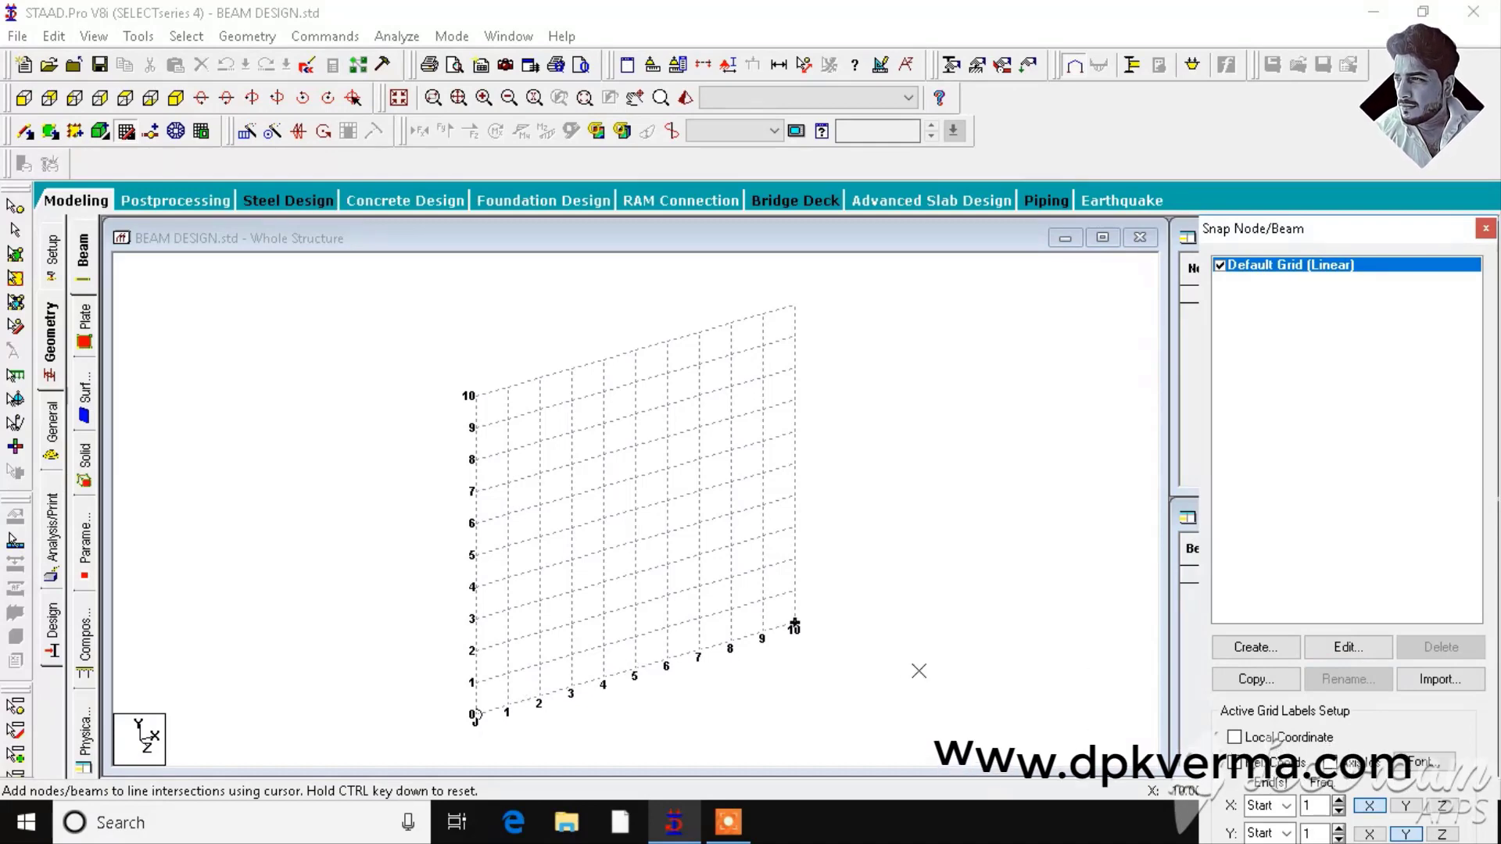
Increase the default grid to 20 construction lines to the right in both X and Y
left_click(1348, 647)
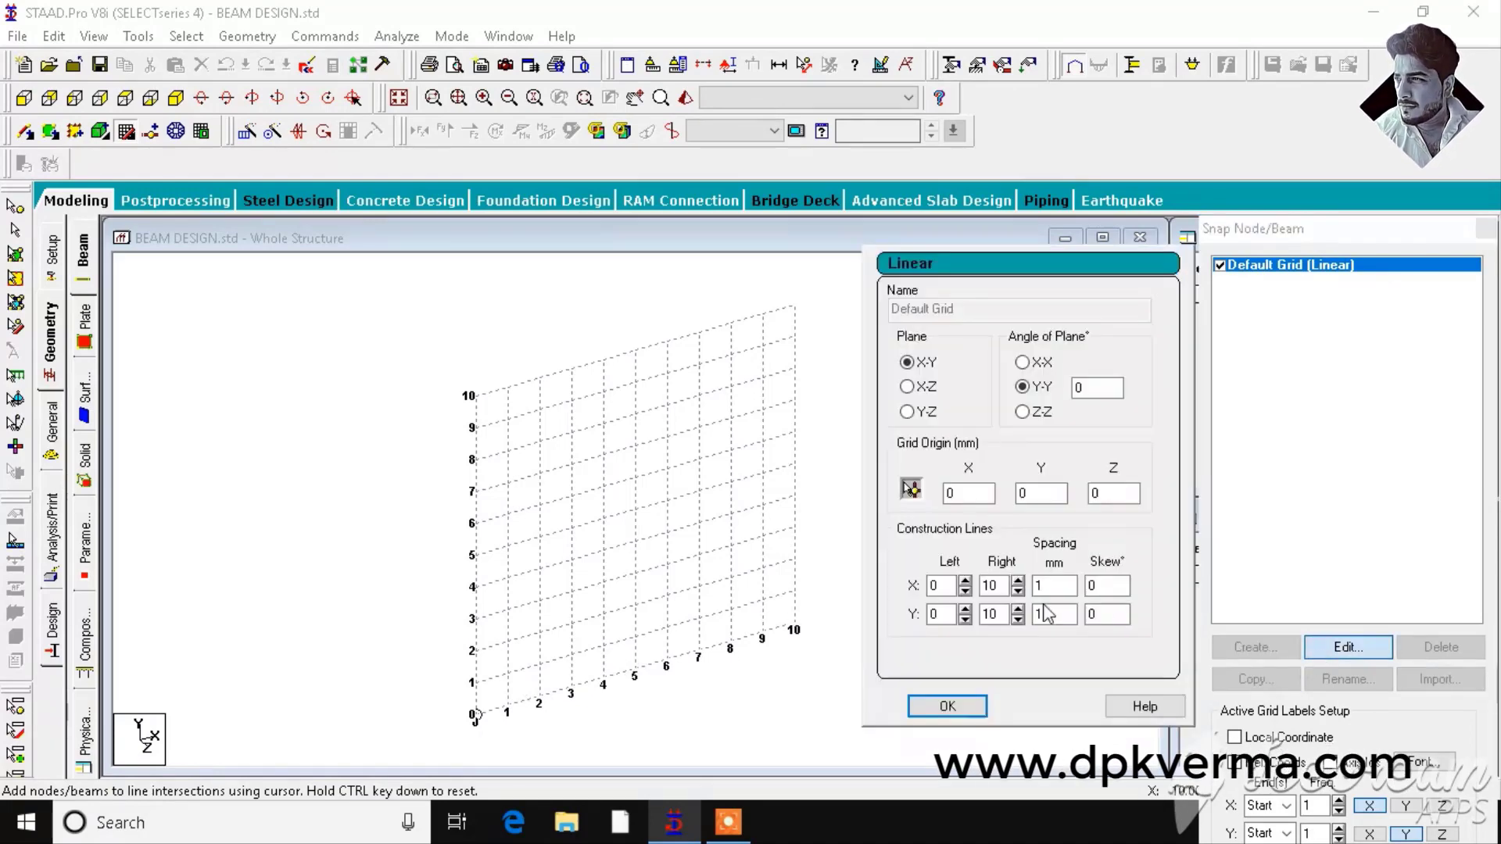
double_click(992, 586)
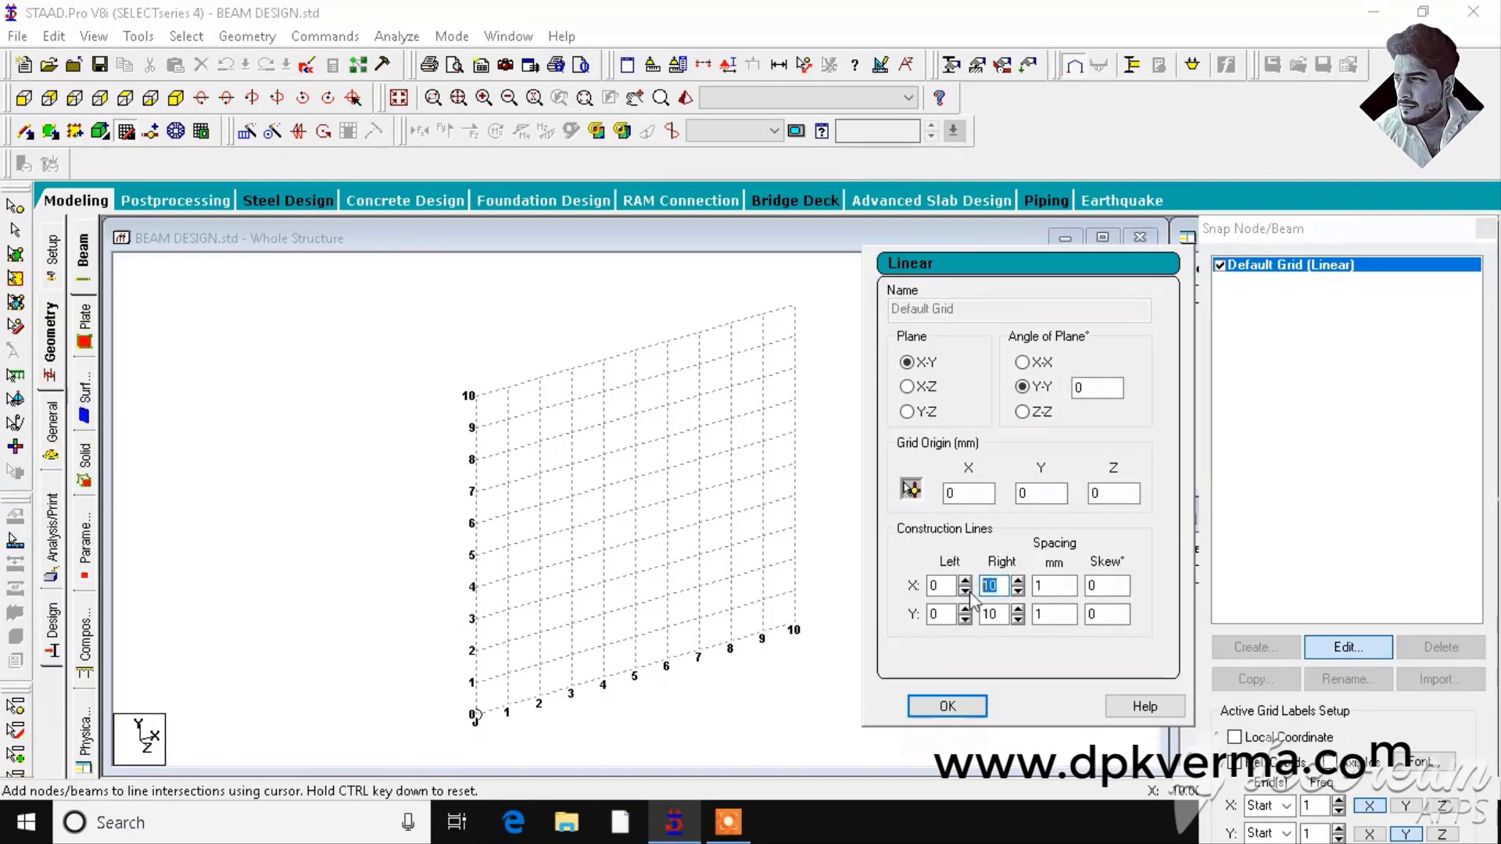
type("20")
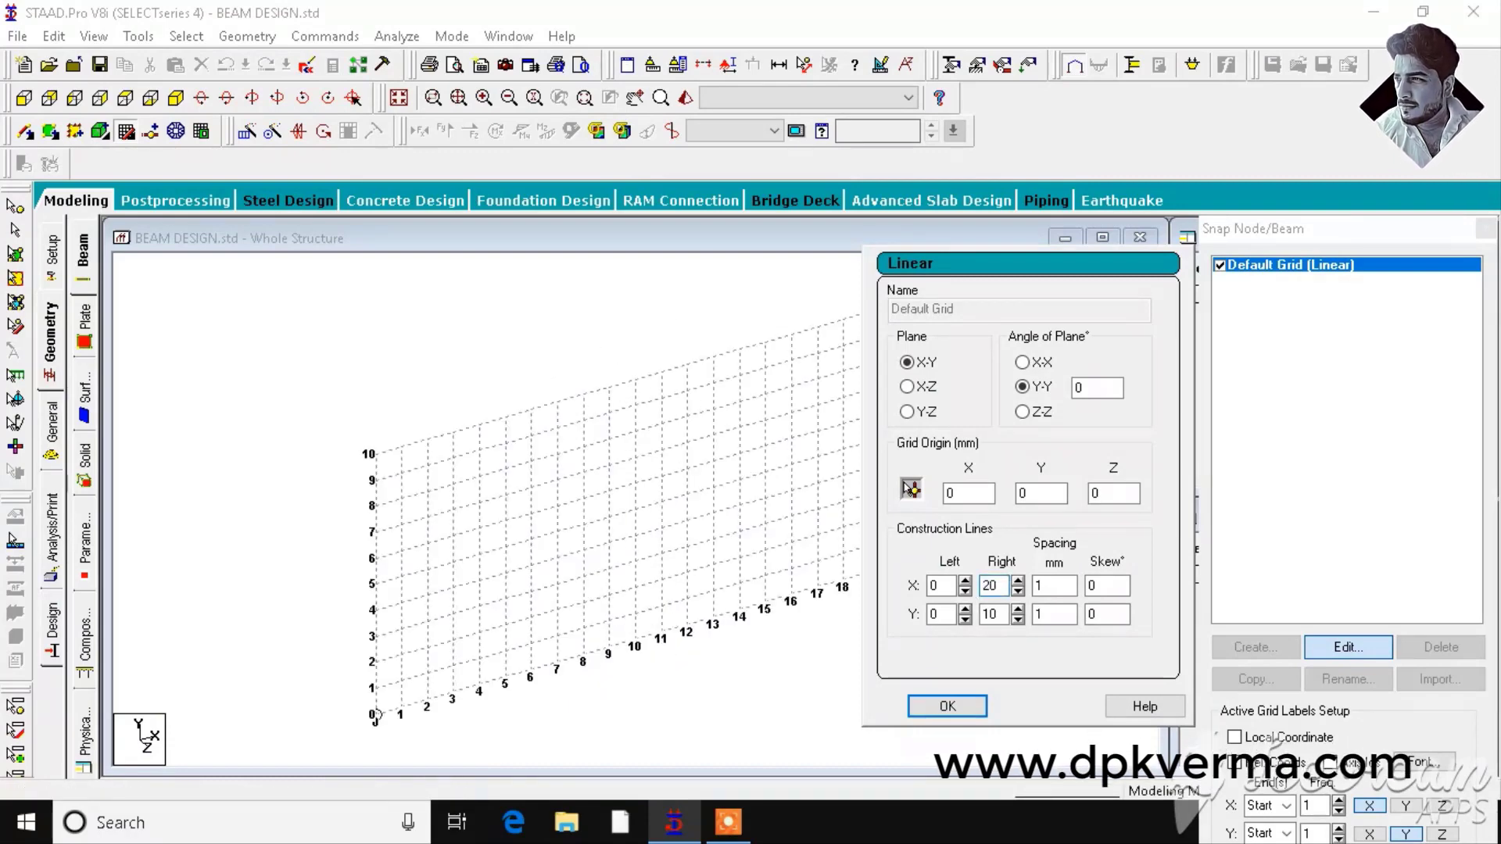
left_click(948, 706)
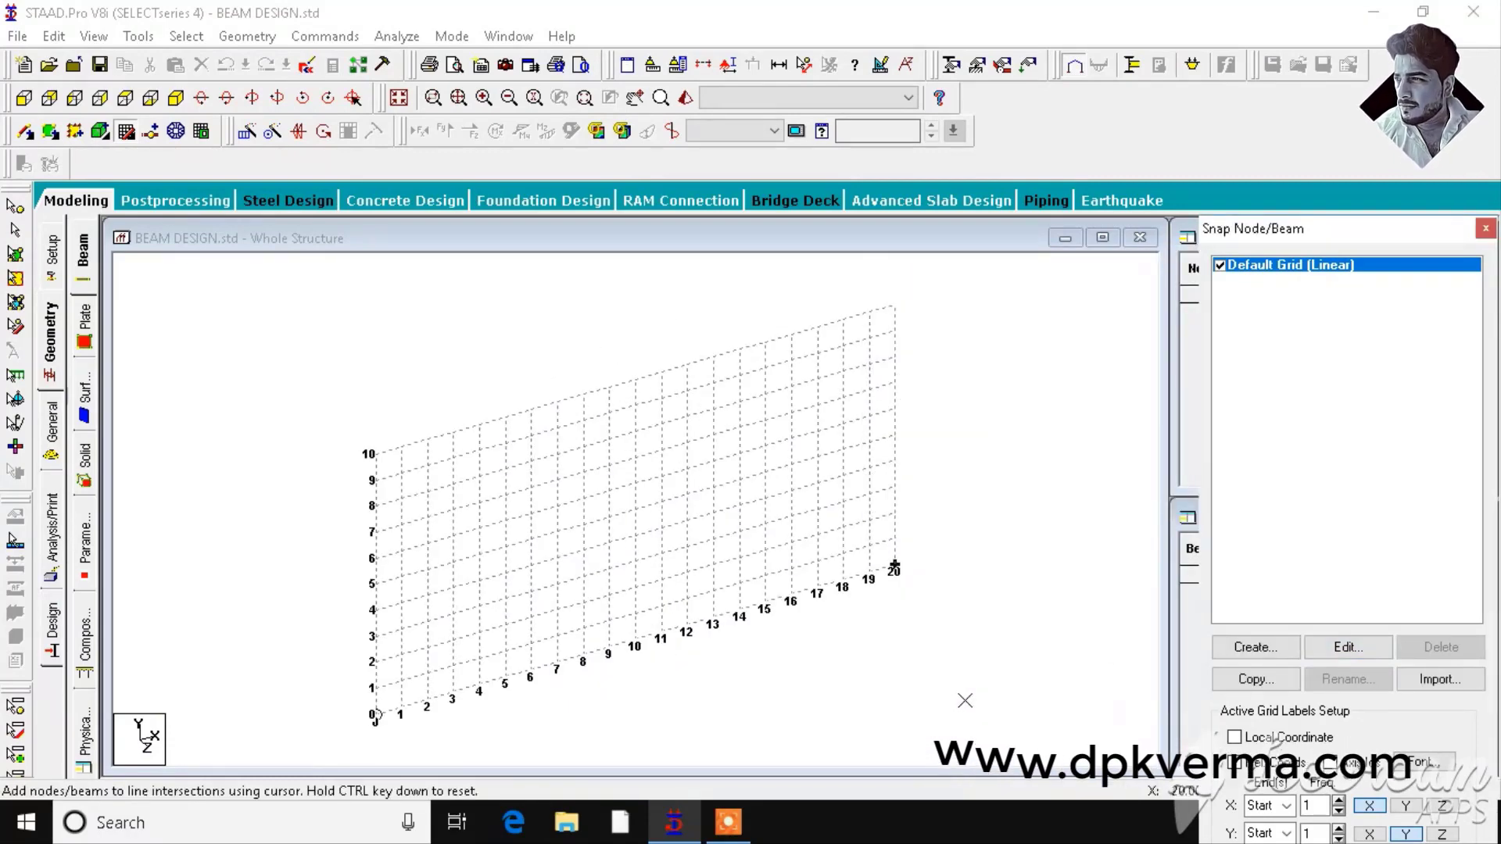
left_click(1346, 647)
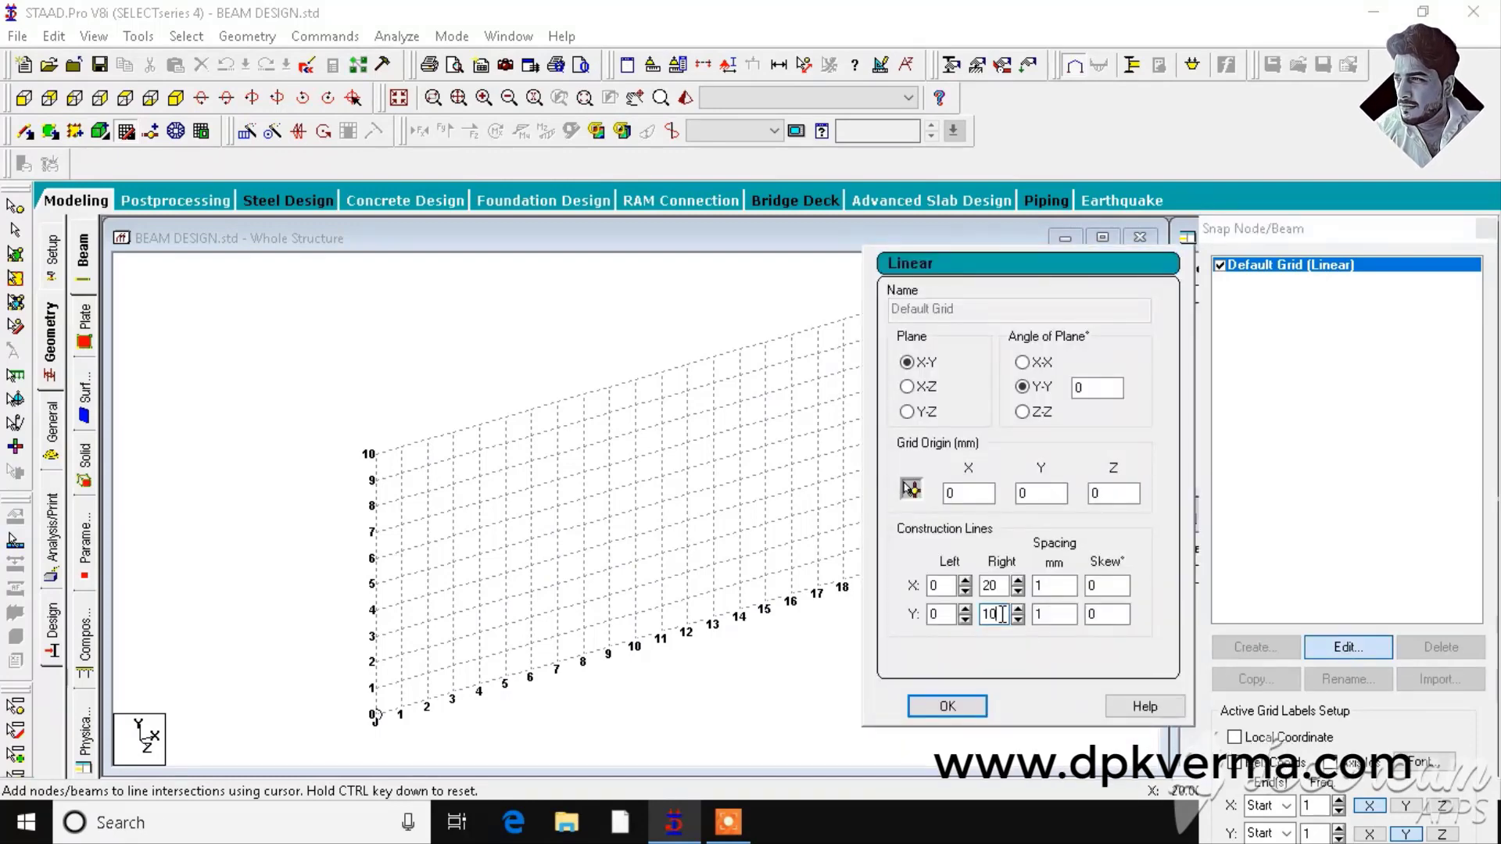
type("20")
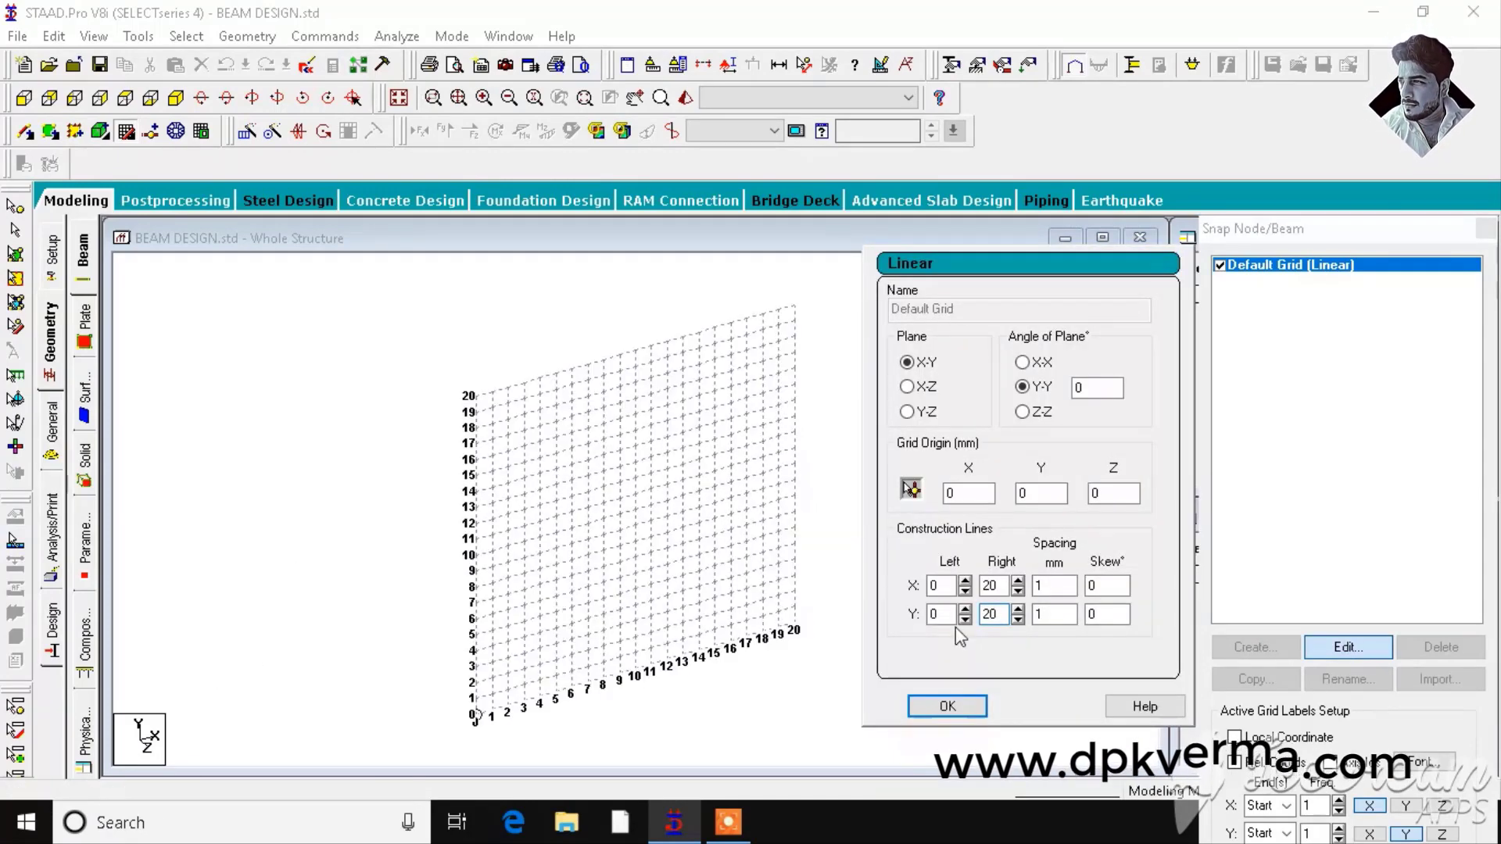
left_click(947, 706)
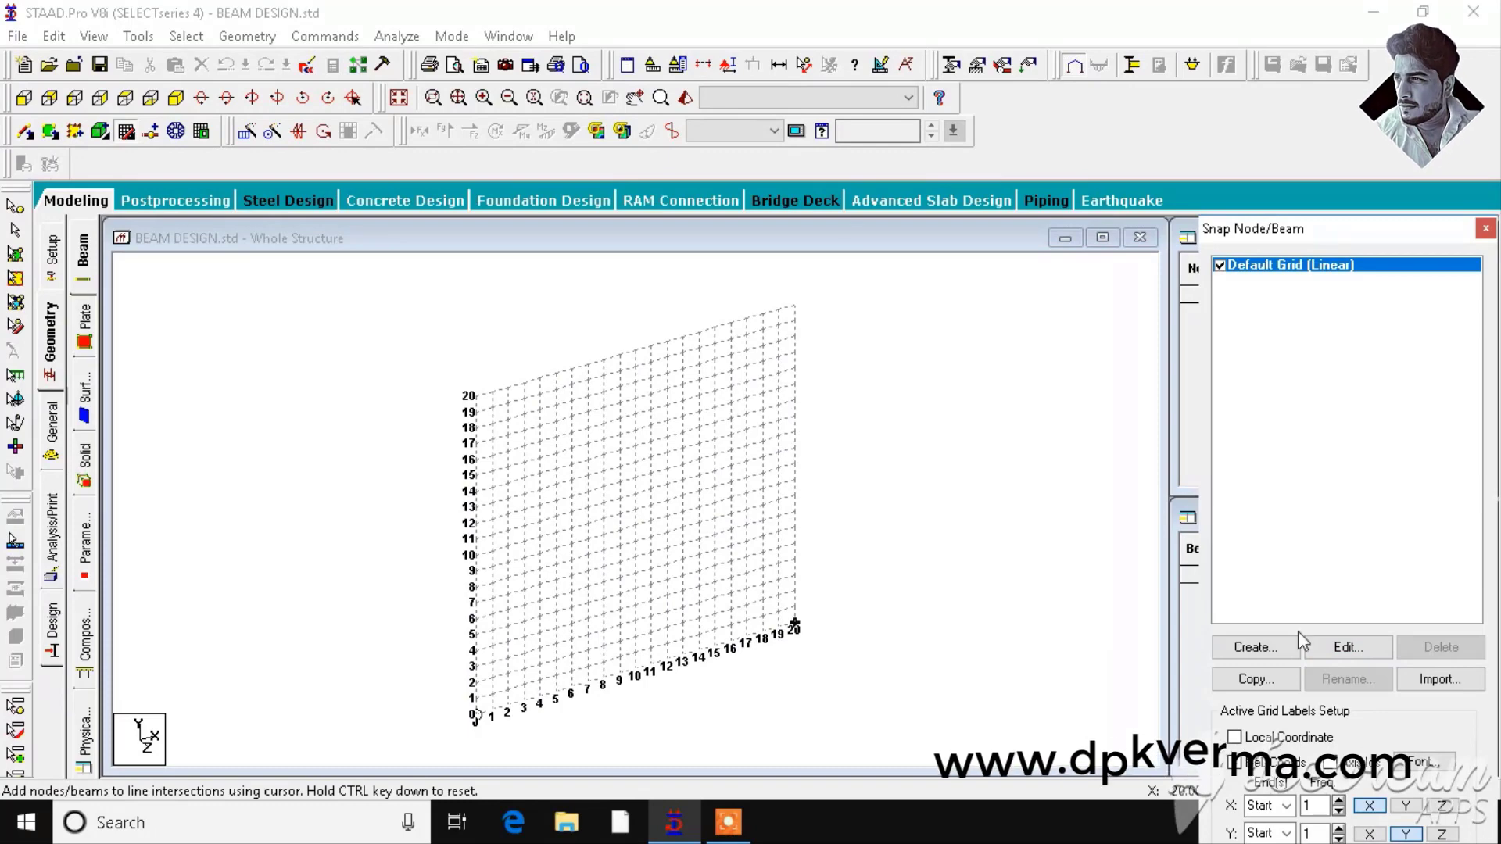
left_click(1347, 647)
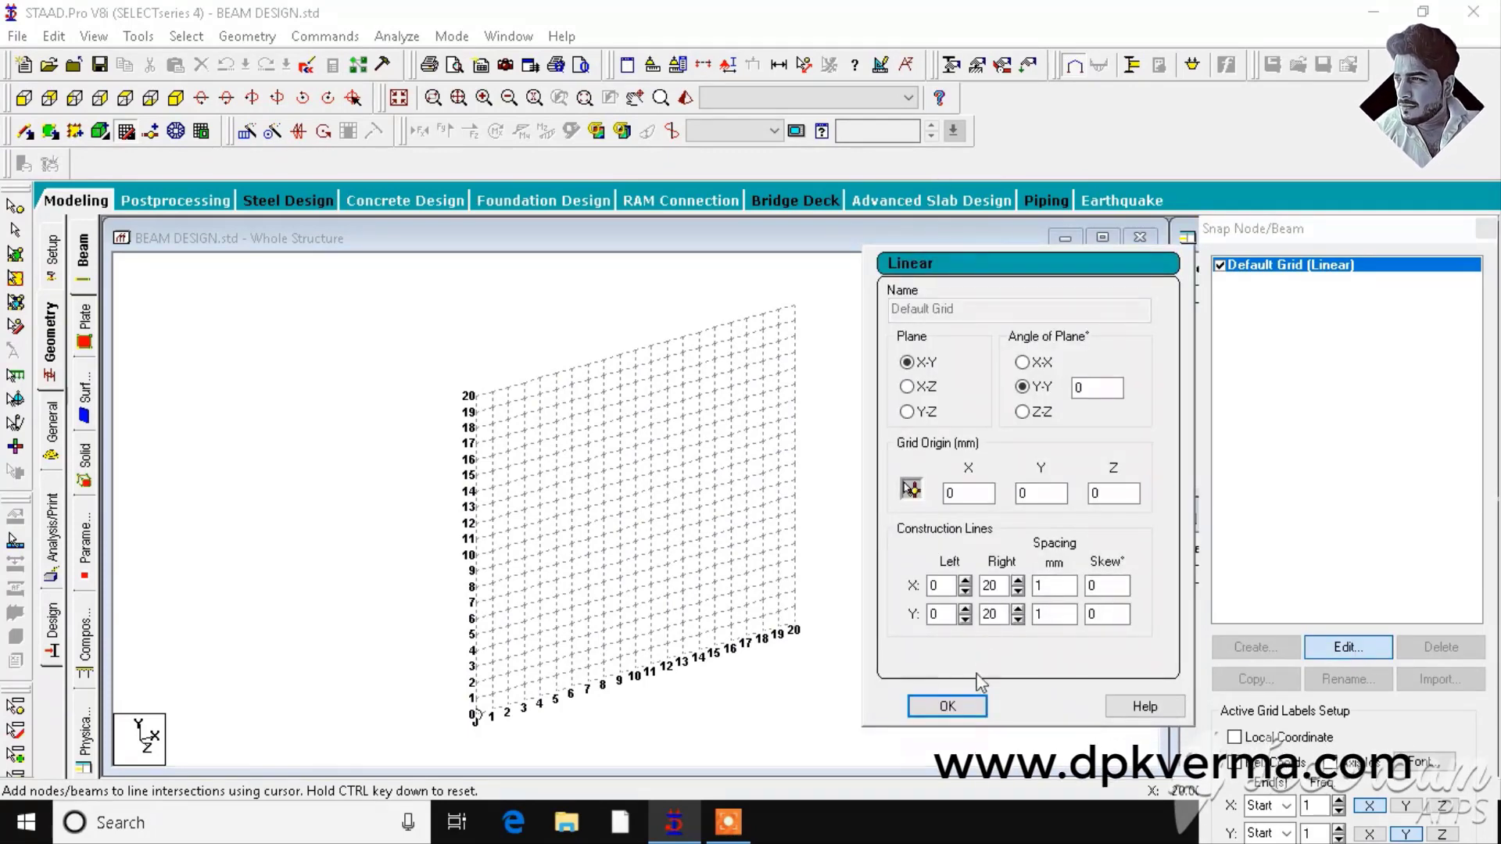
left_click(966, 709)
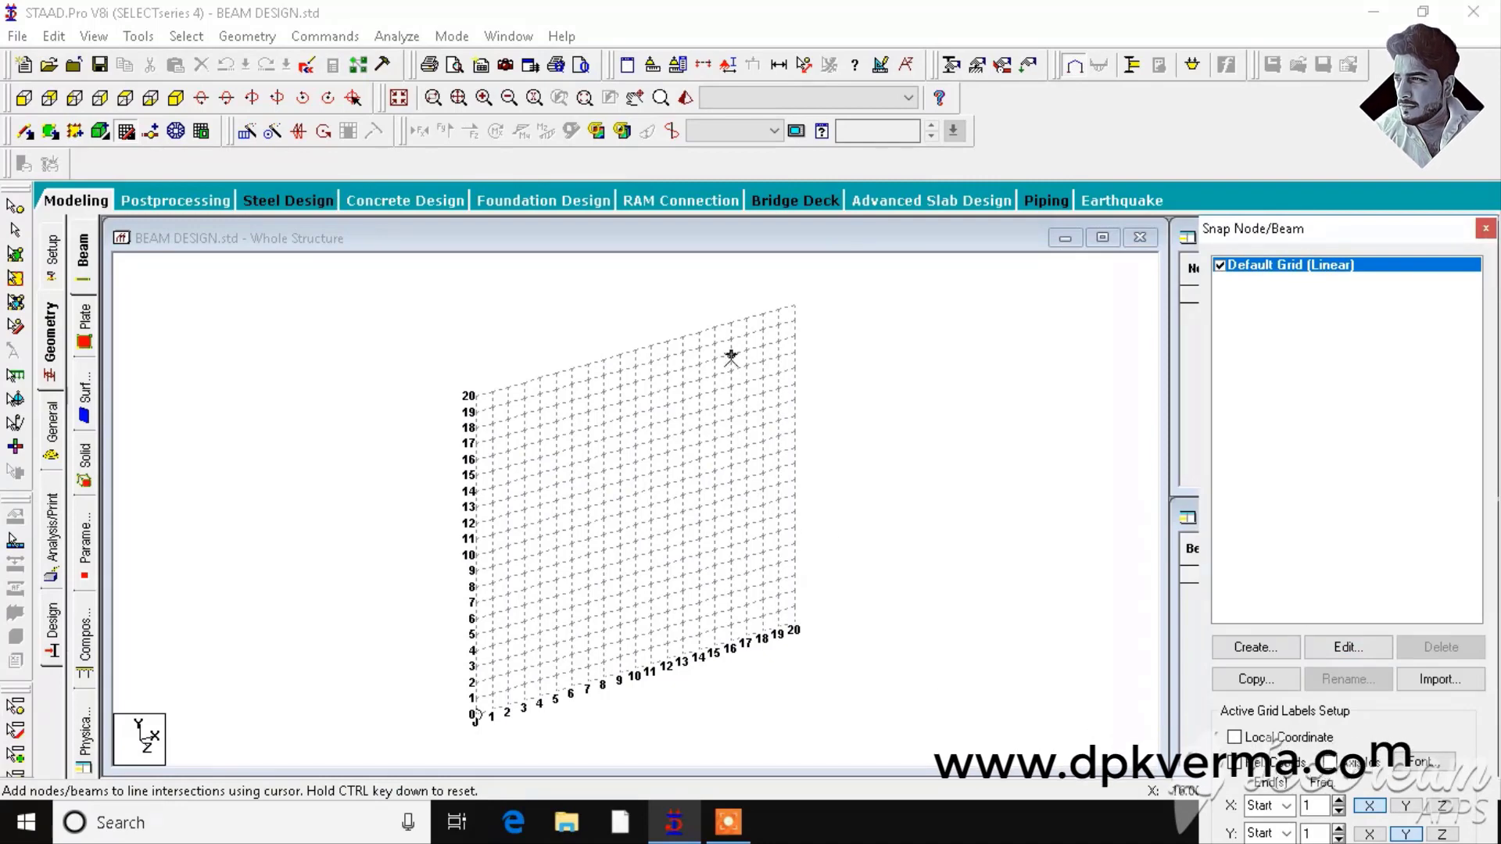
Change the current input length unit to Meter, keeping Newton for force
left_click(652, 68)
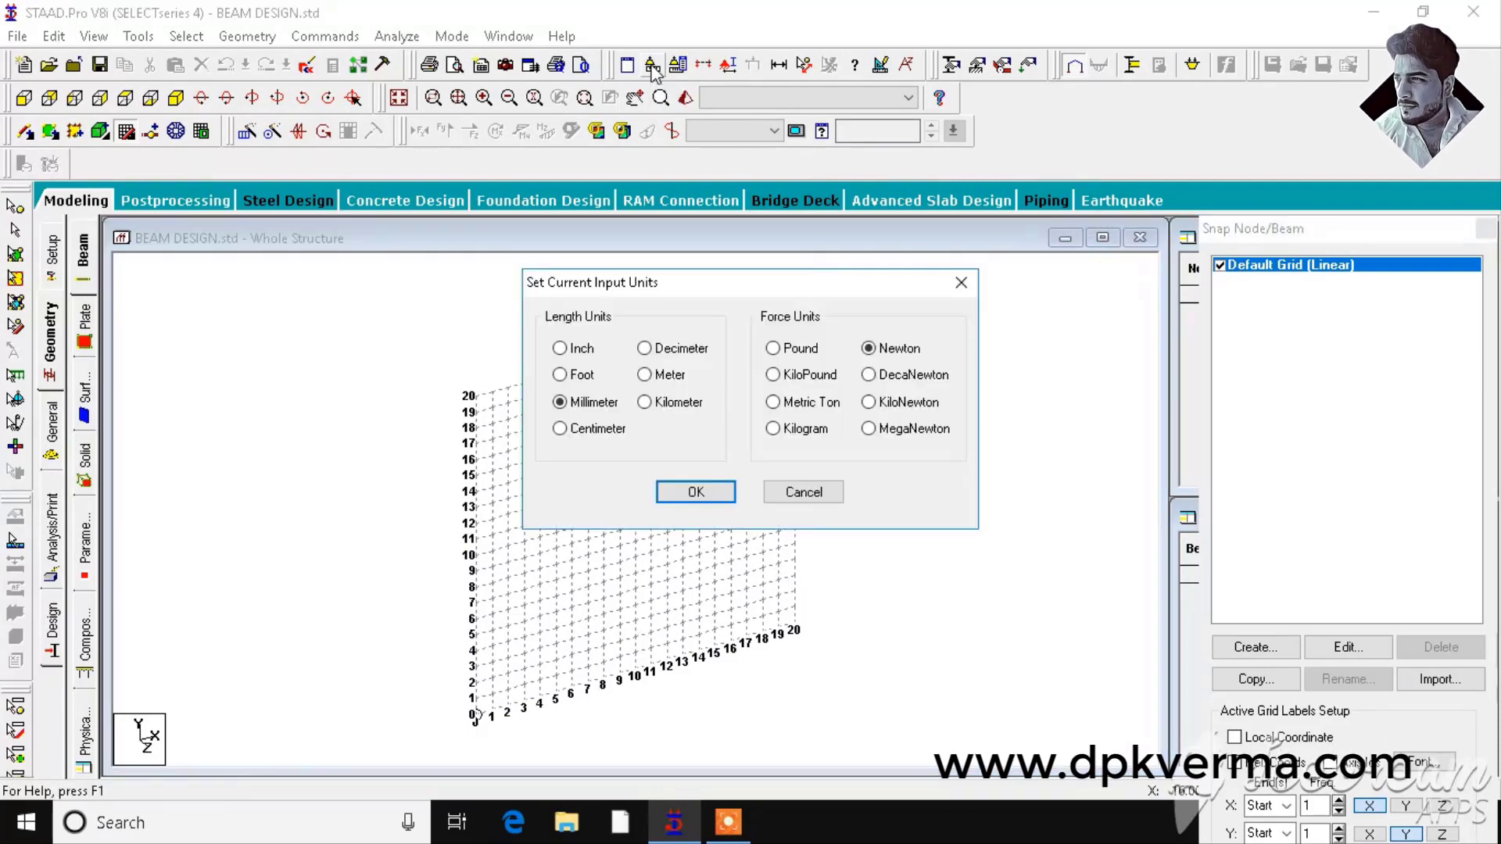
left_click(650, 378)
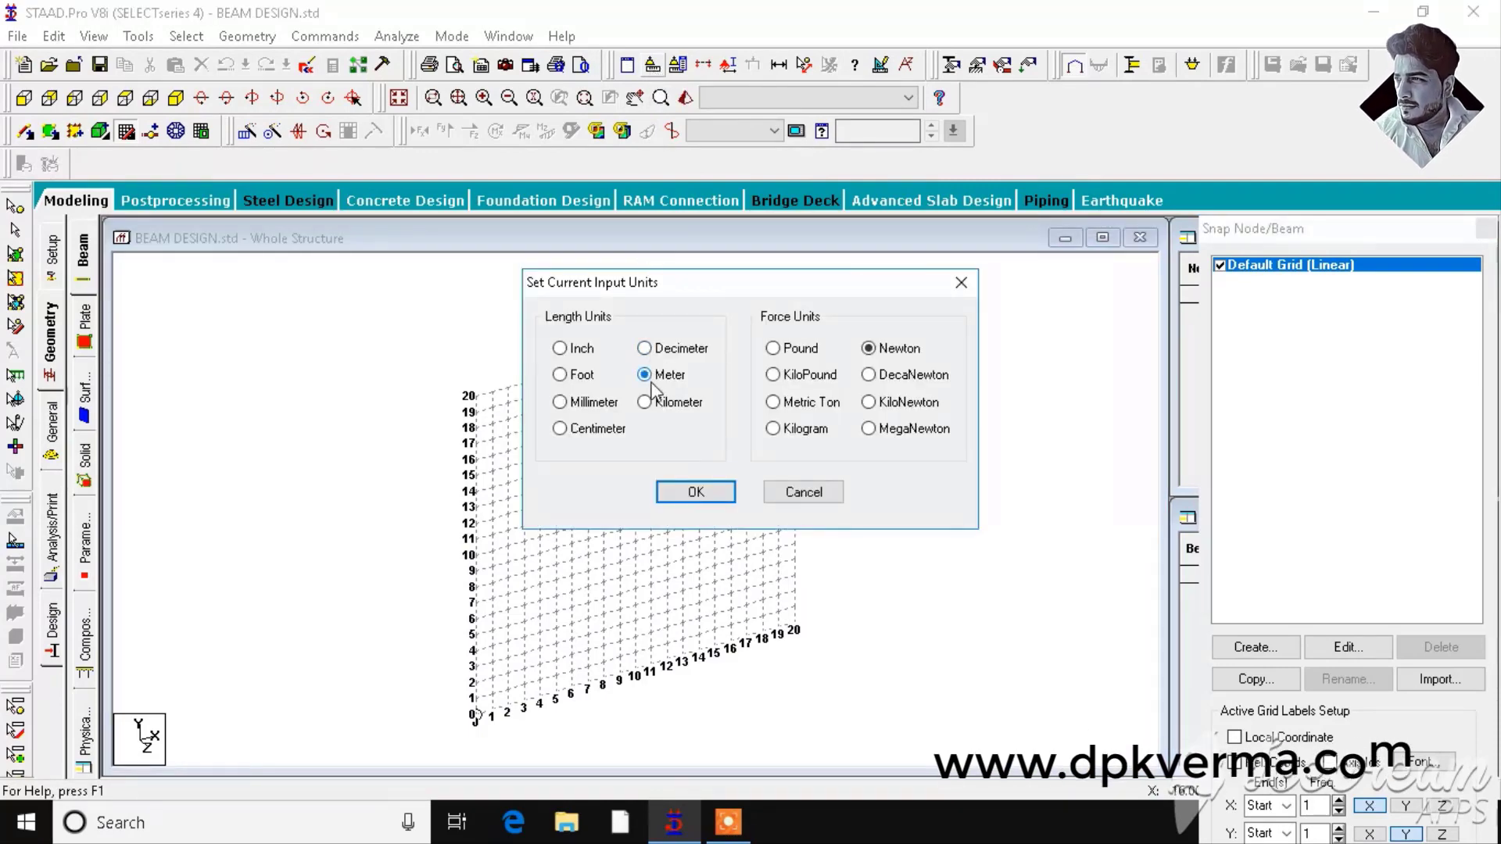
left_click(695, 492)
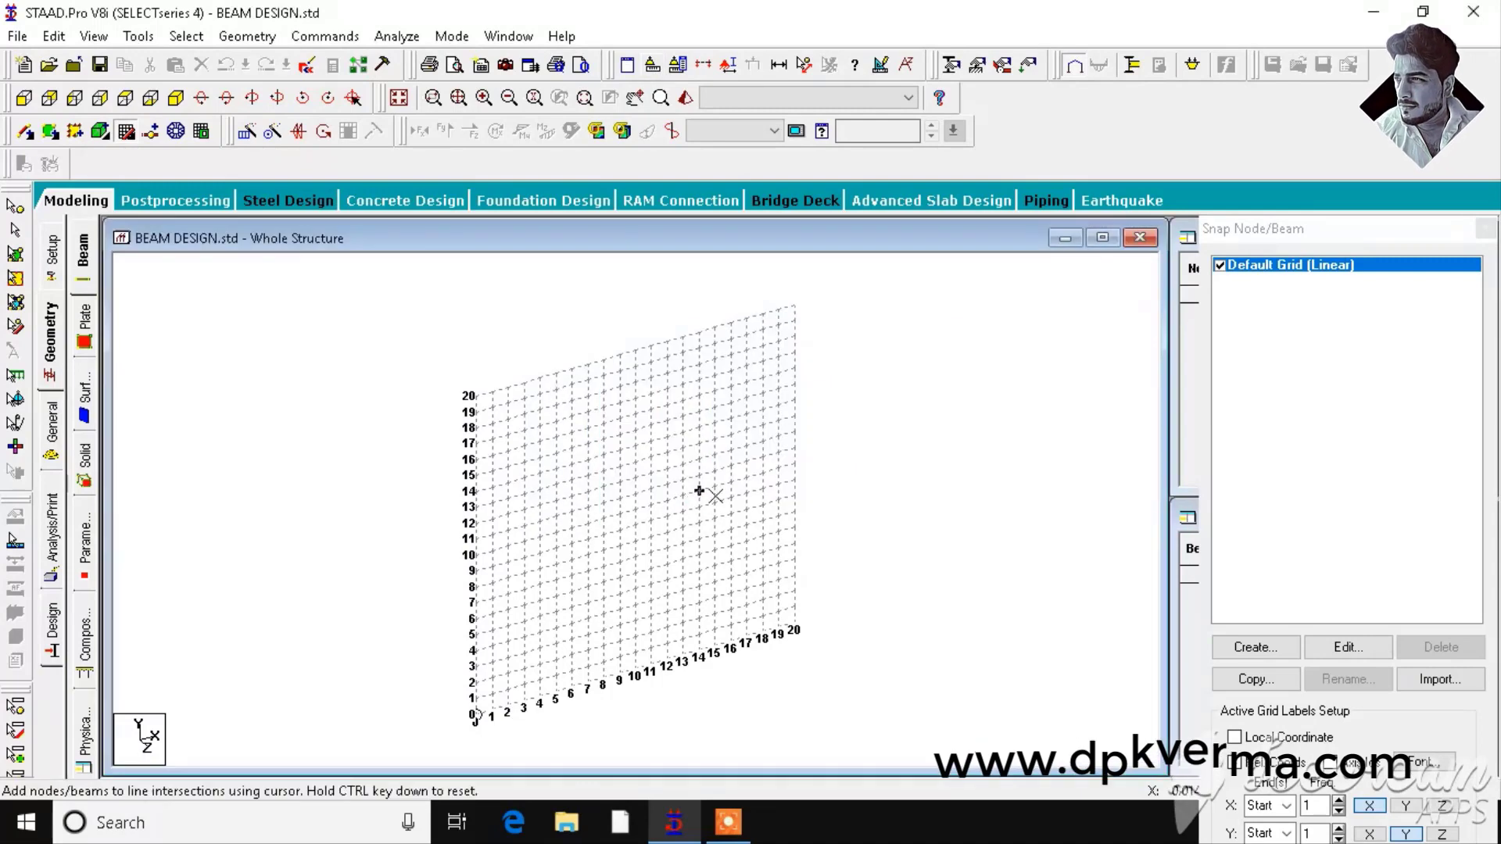
Edit the default grid to 1 m spacing with 10 construction lines to the right in both X and Y
left_click(1345, 648)
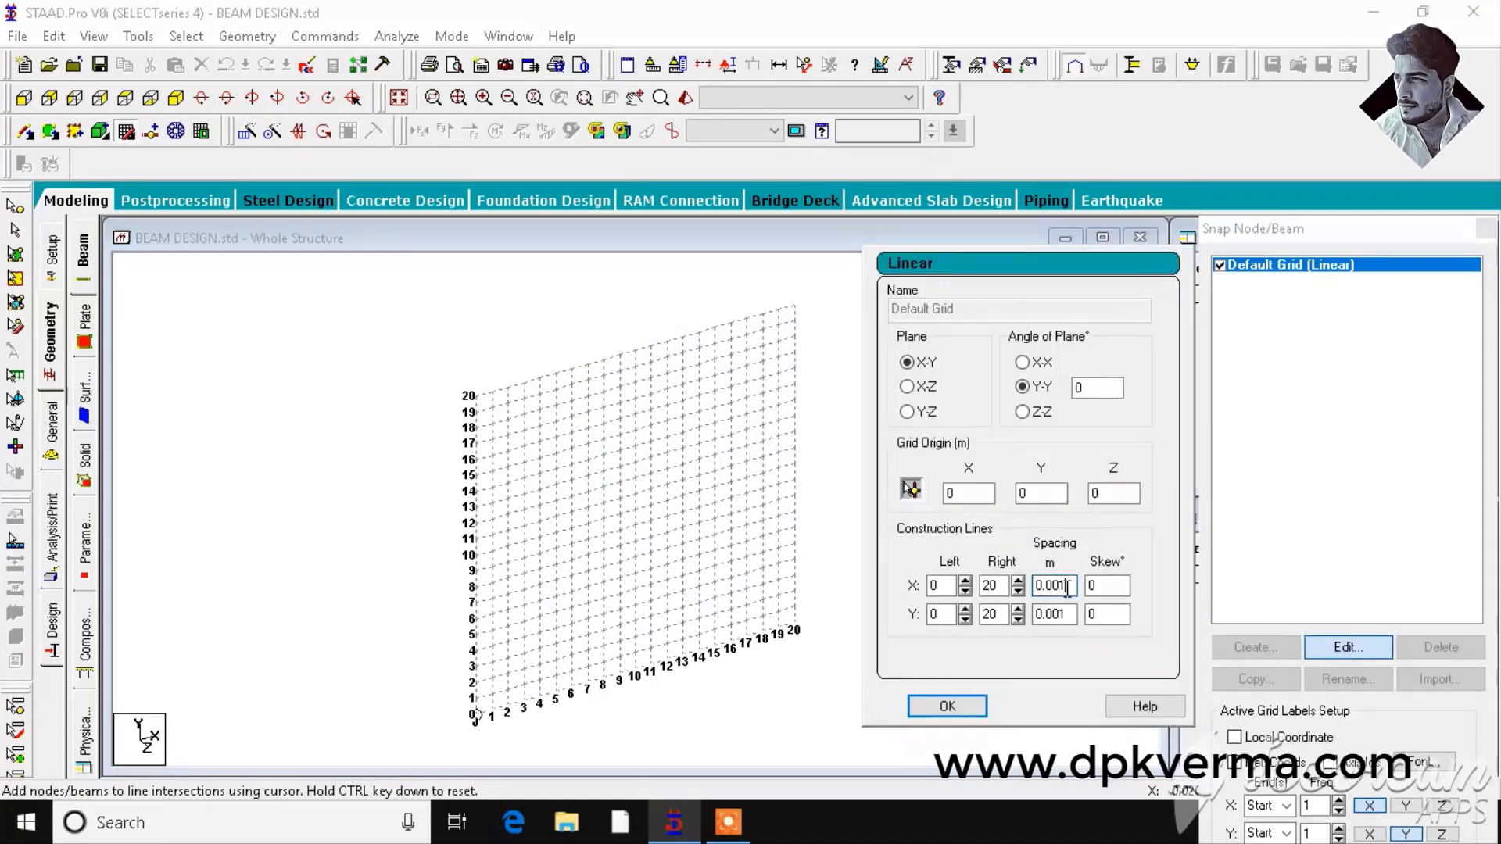
type("1")
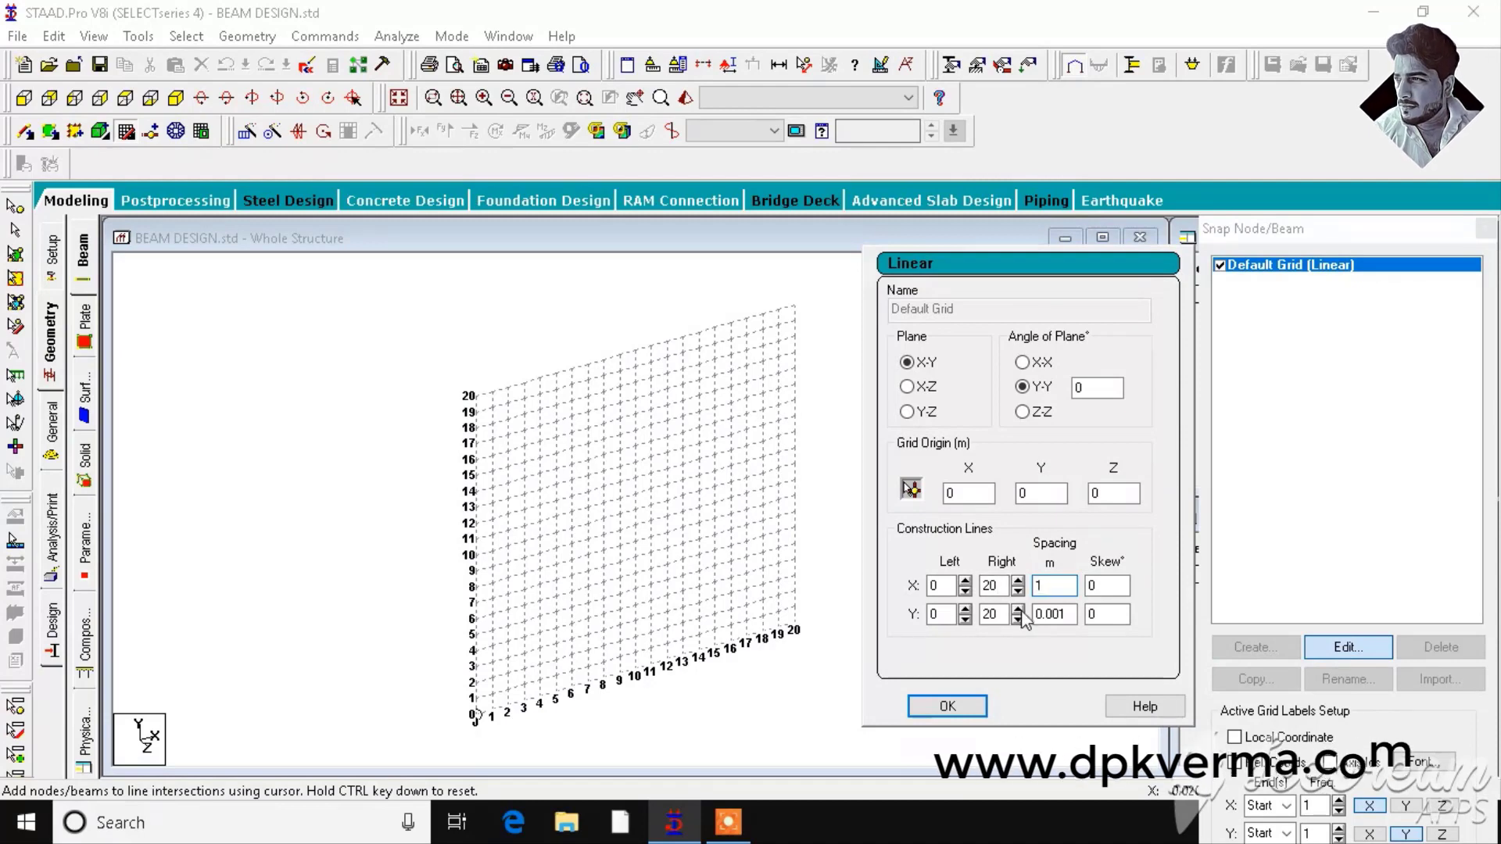
key("Tab")
type("1")
double_click(995, 588)
type("10")
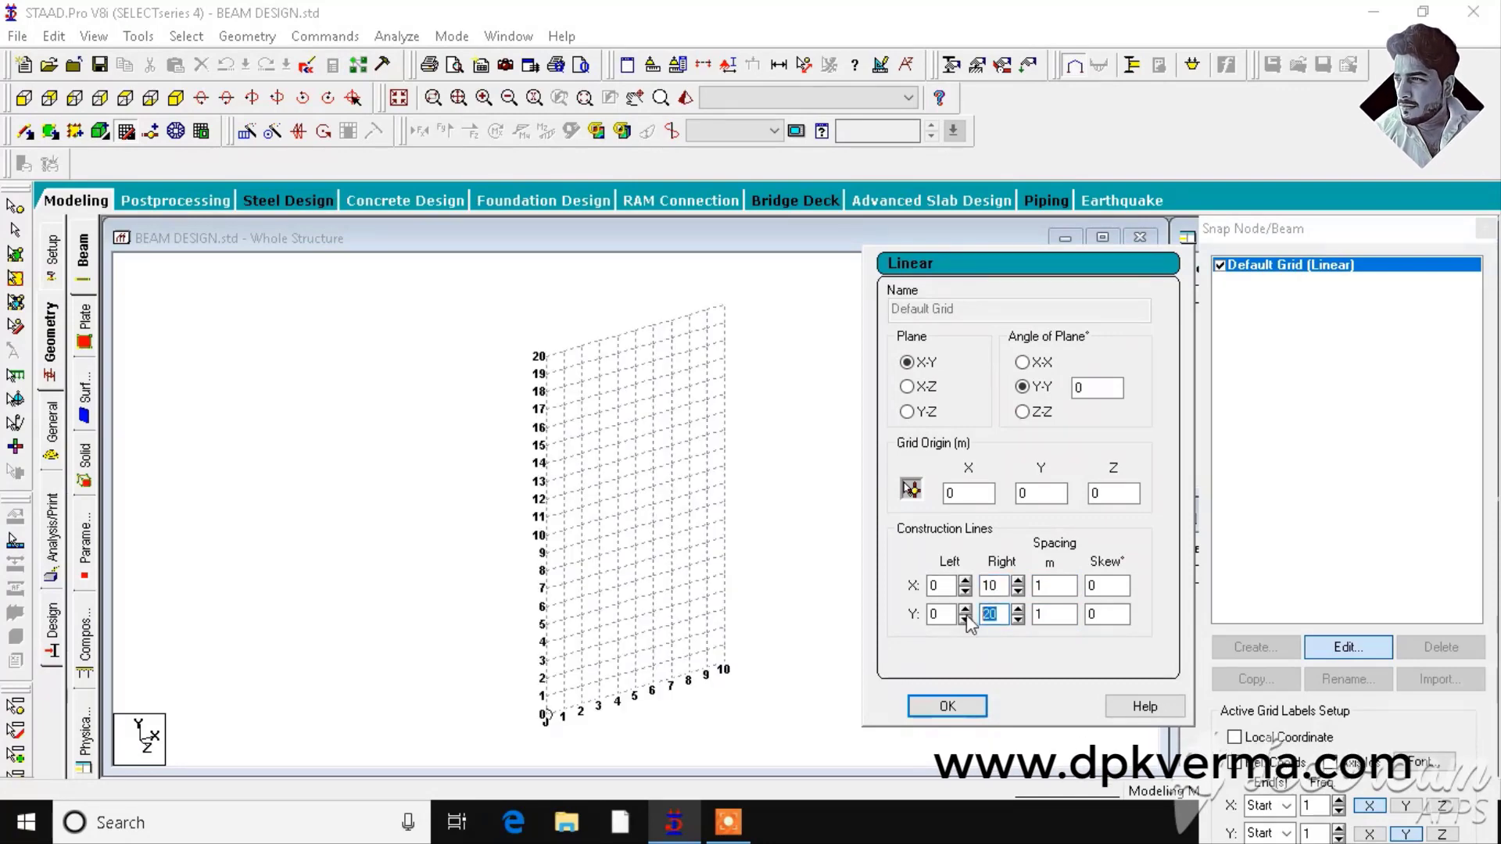
type("10")
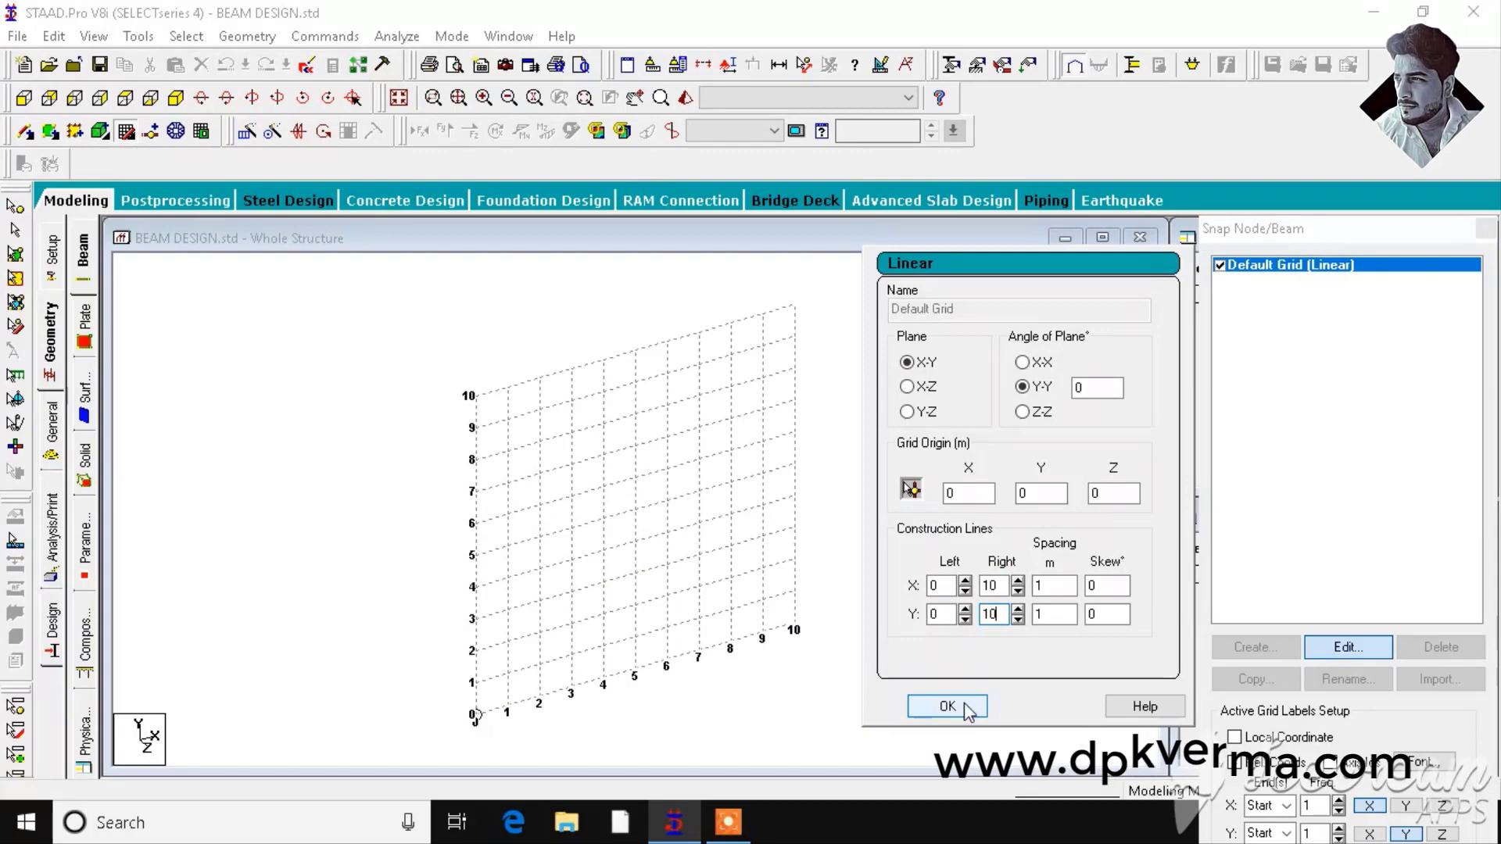
double_click(991, 586)
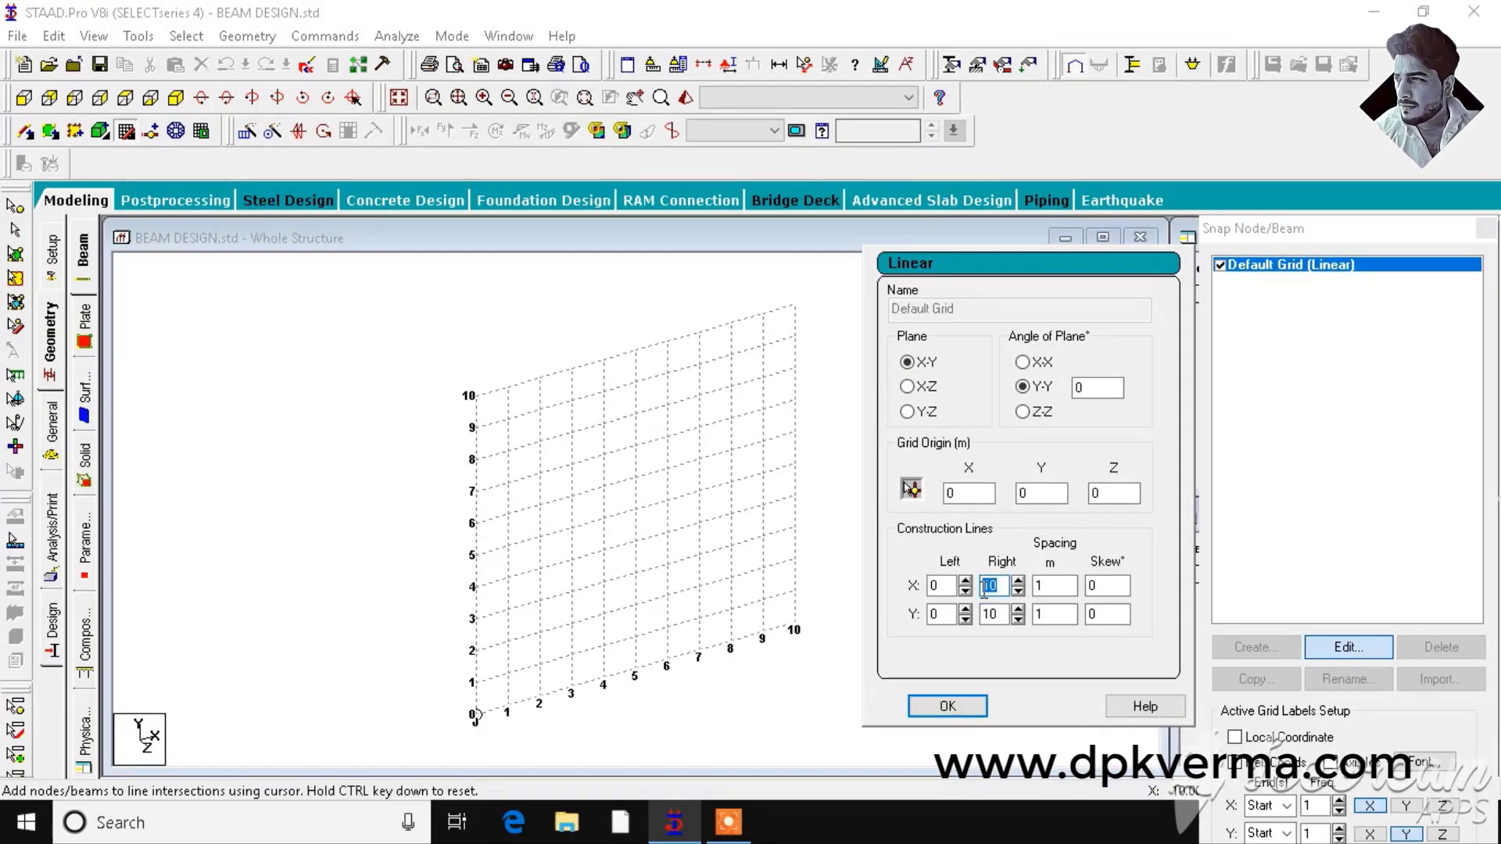
double_click(991, 614)
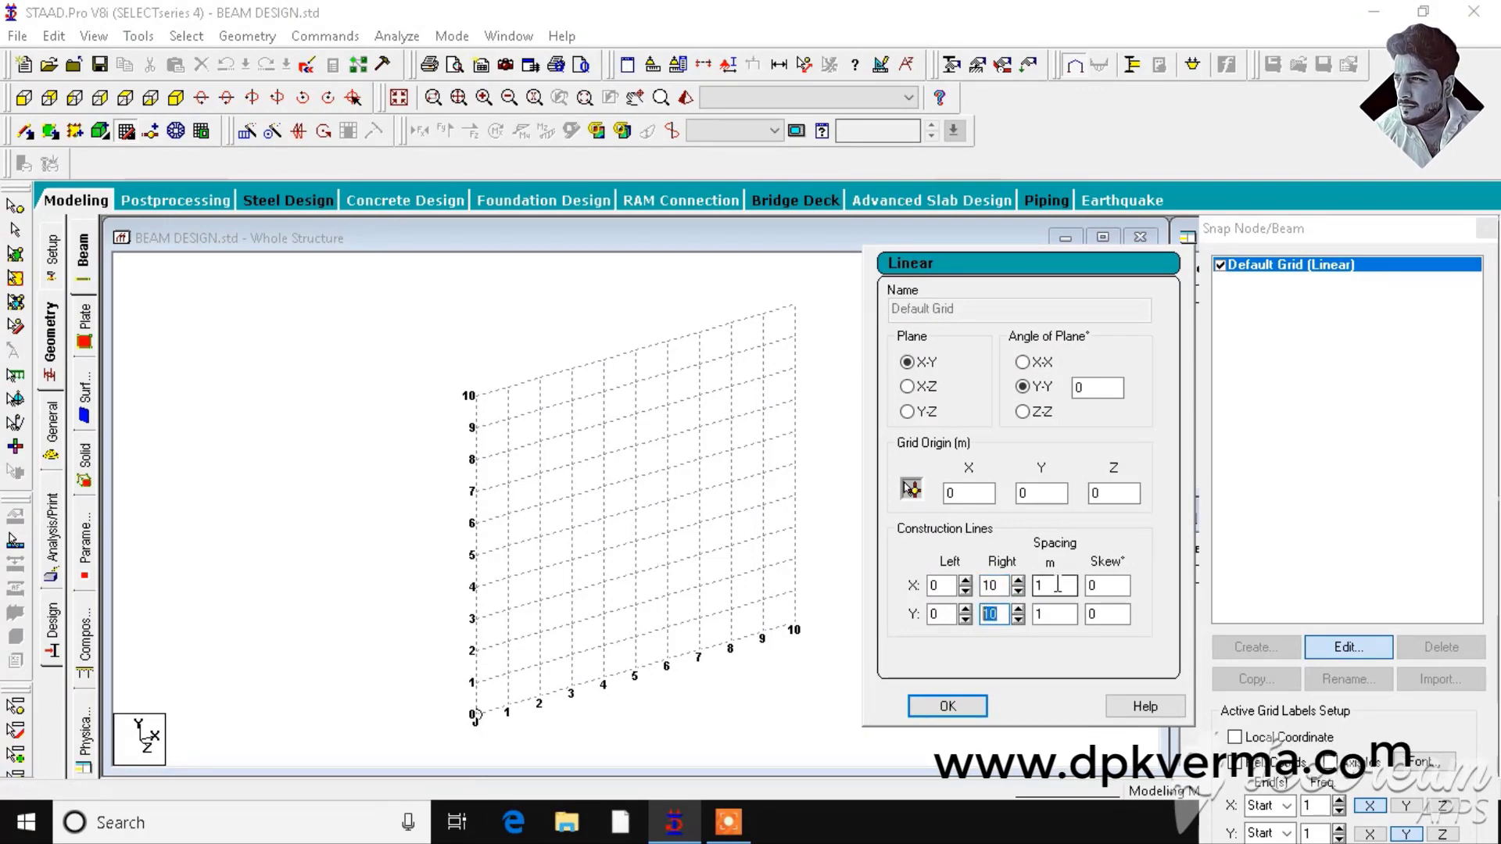
double_click(1052, 614)
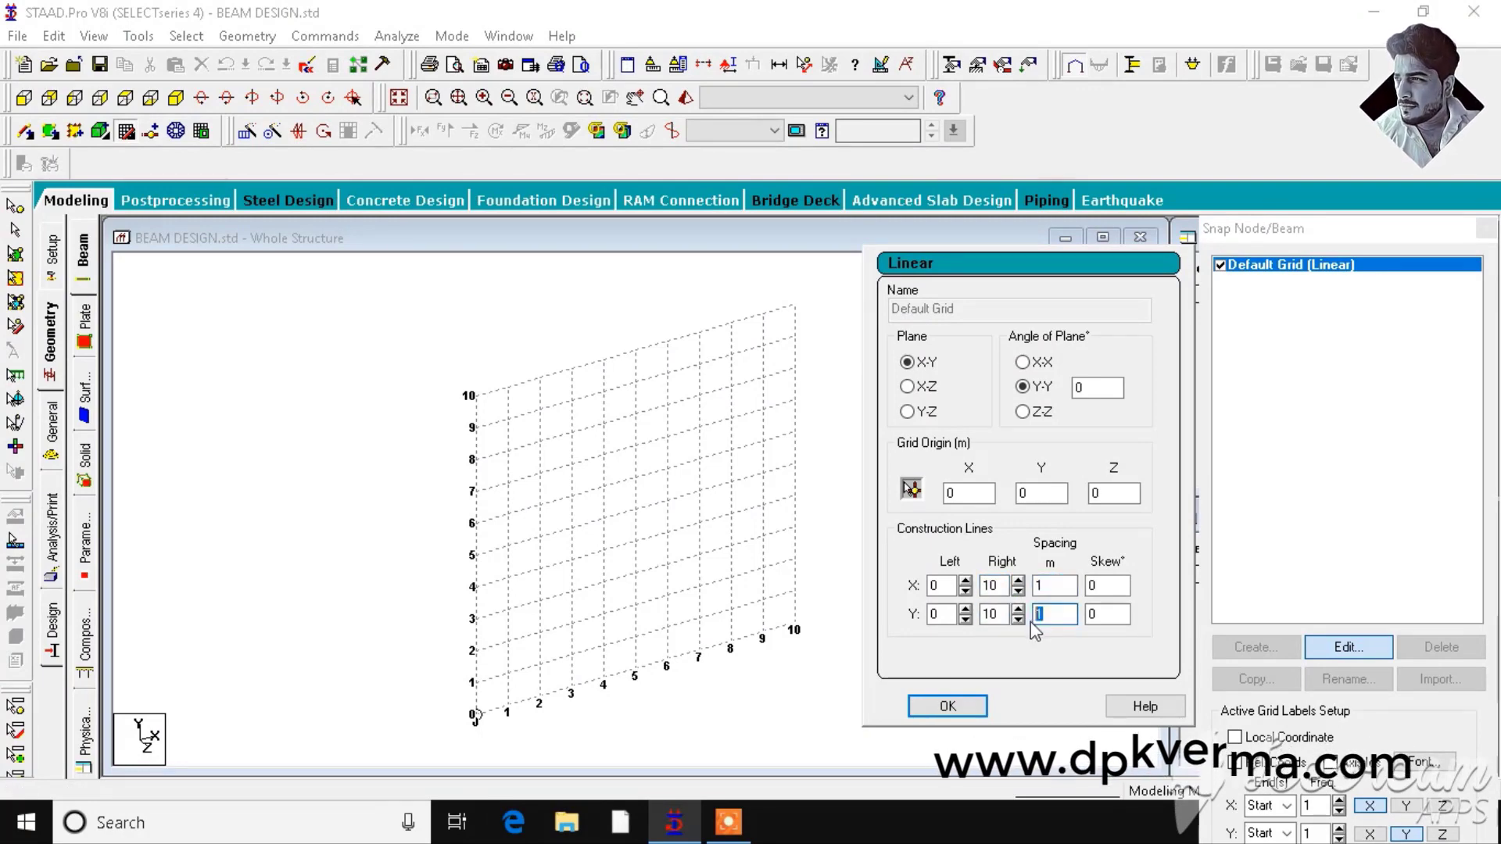
left_click(948, 706)
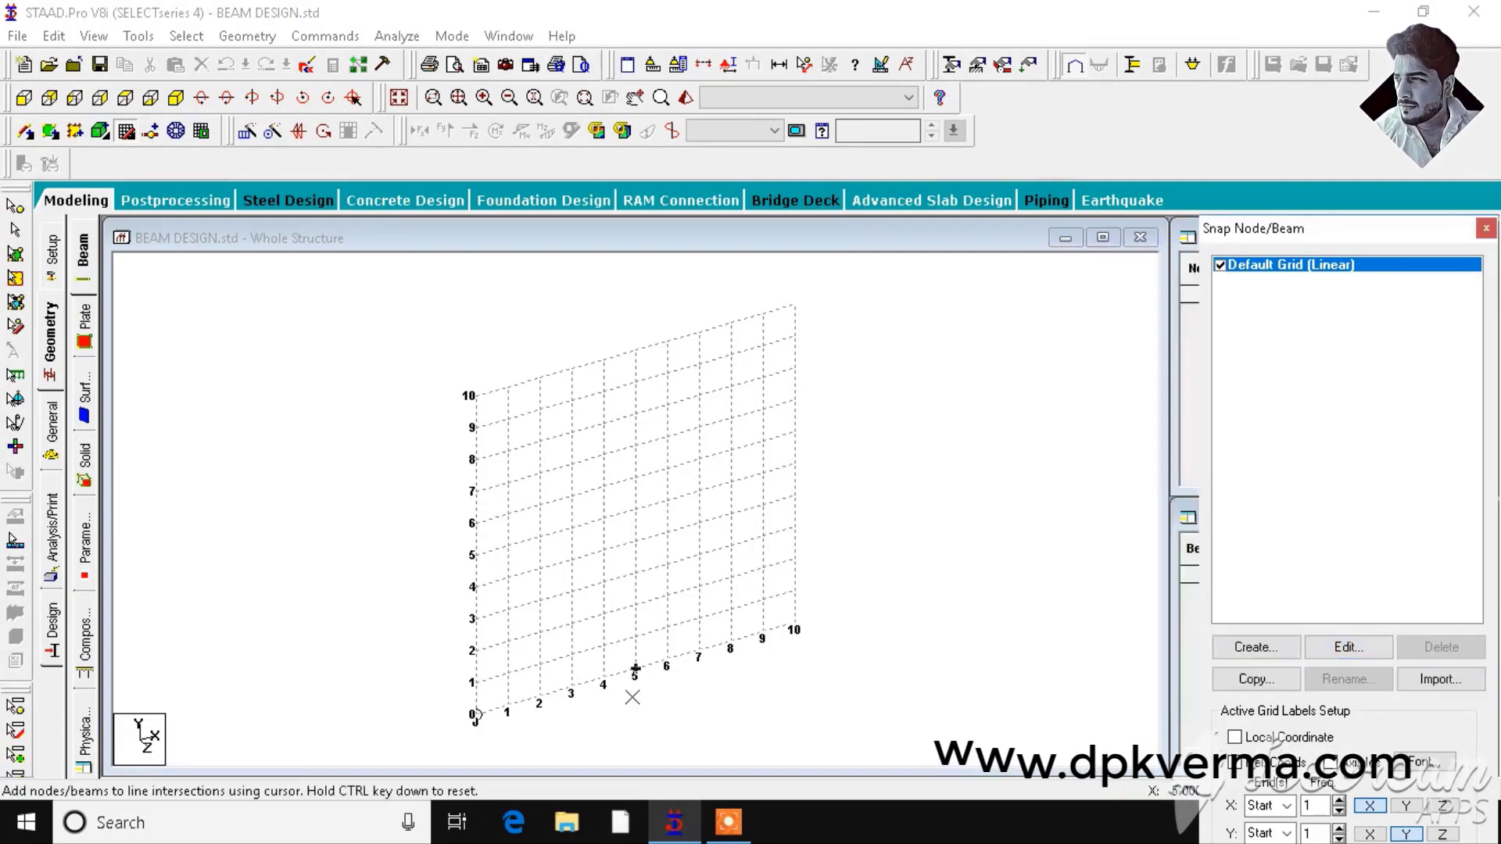
Draw a 5 m beam along the X axis on the grid, starting from the origin
left_click(474, 714)
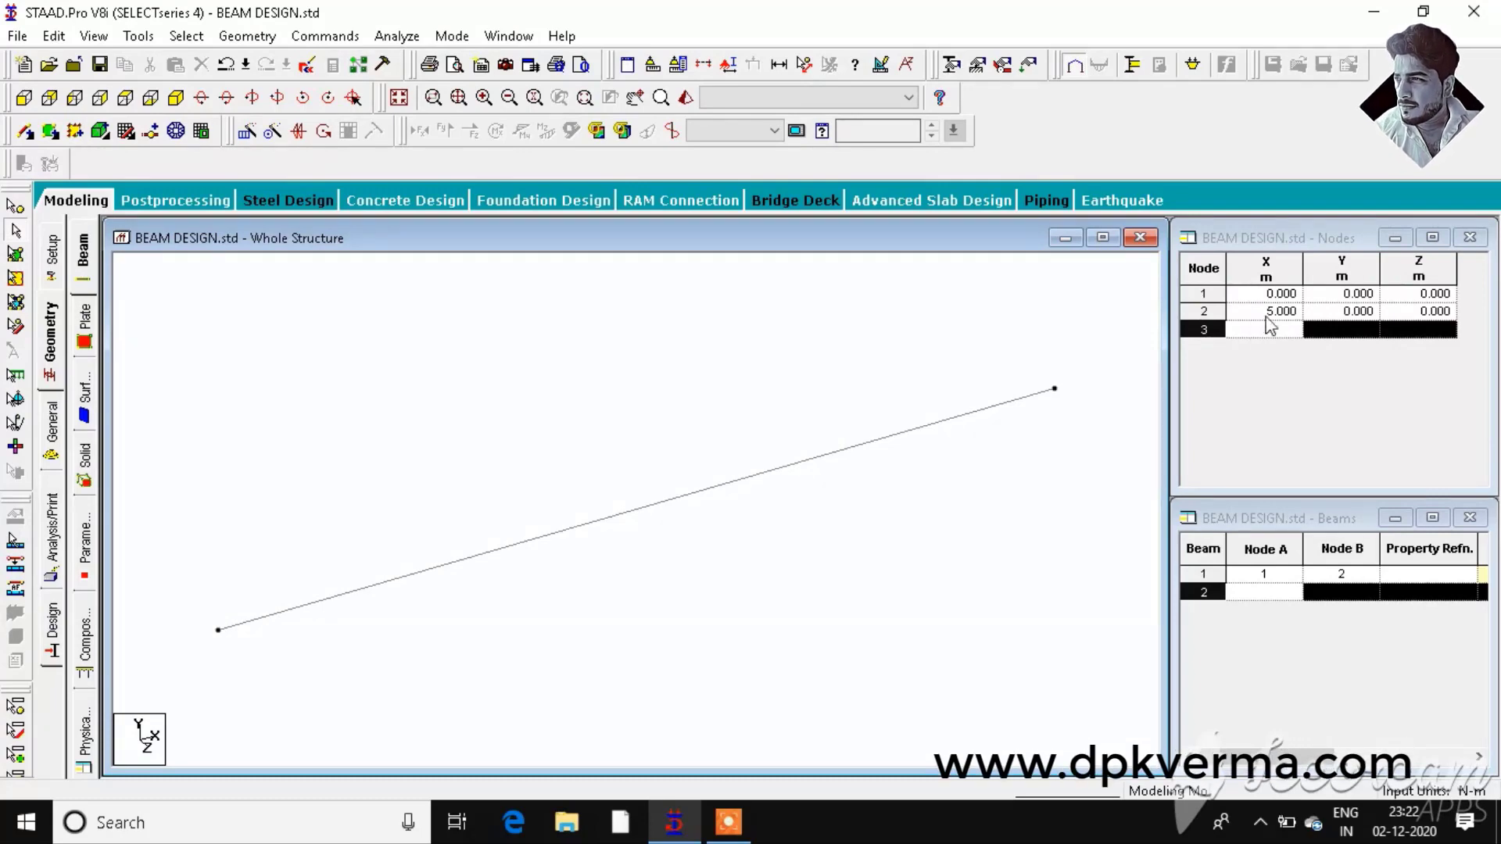
Display the node numbers on the beam in the structure view, and hide them again
left_click(770, 585)
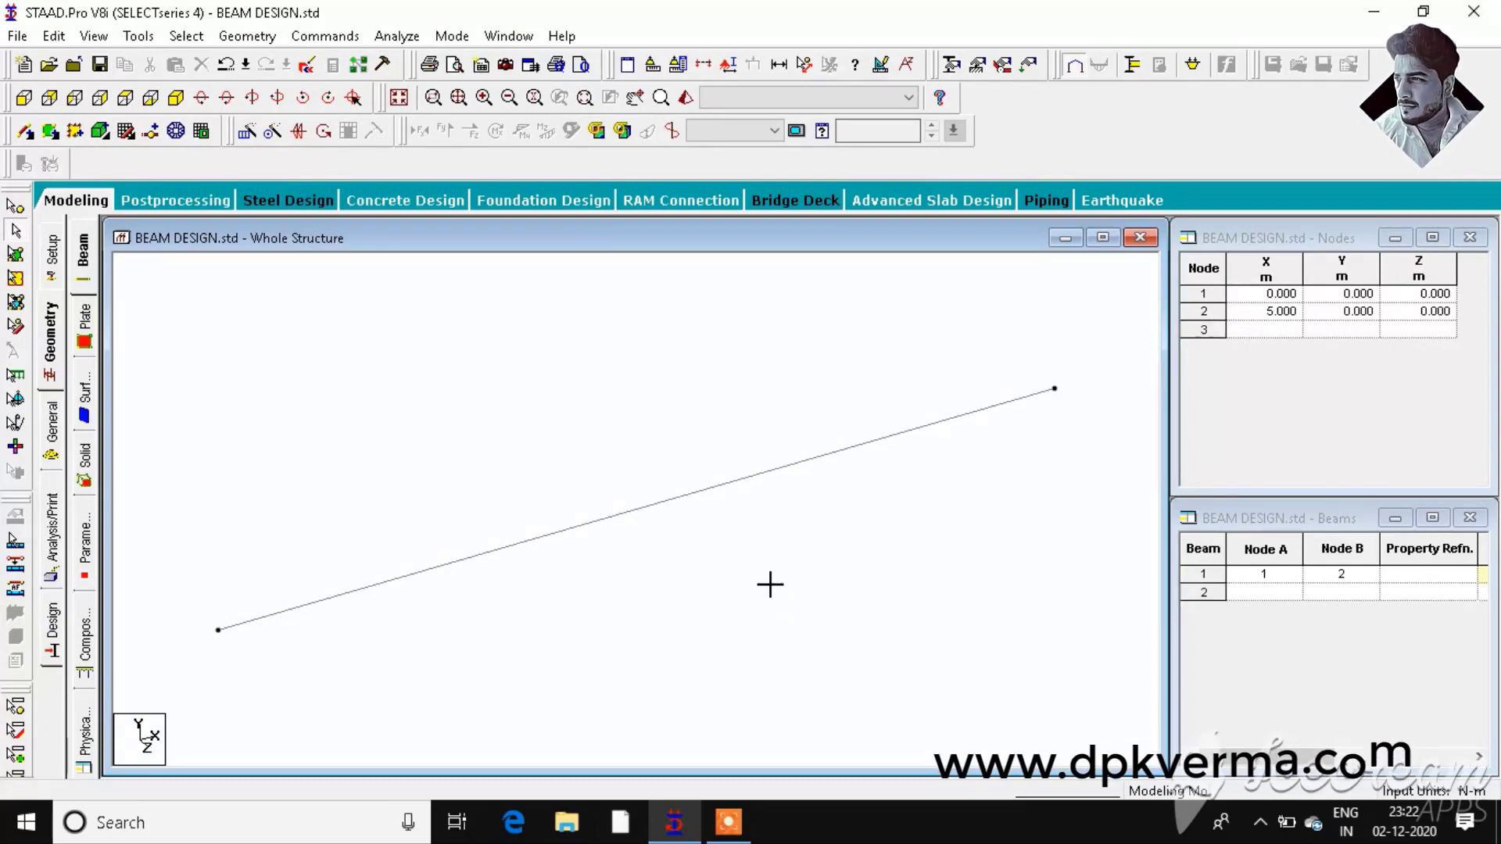
key("shift+n")
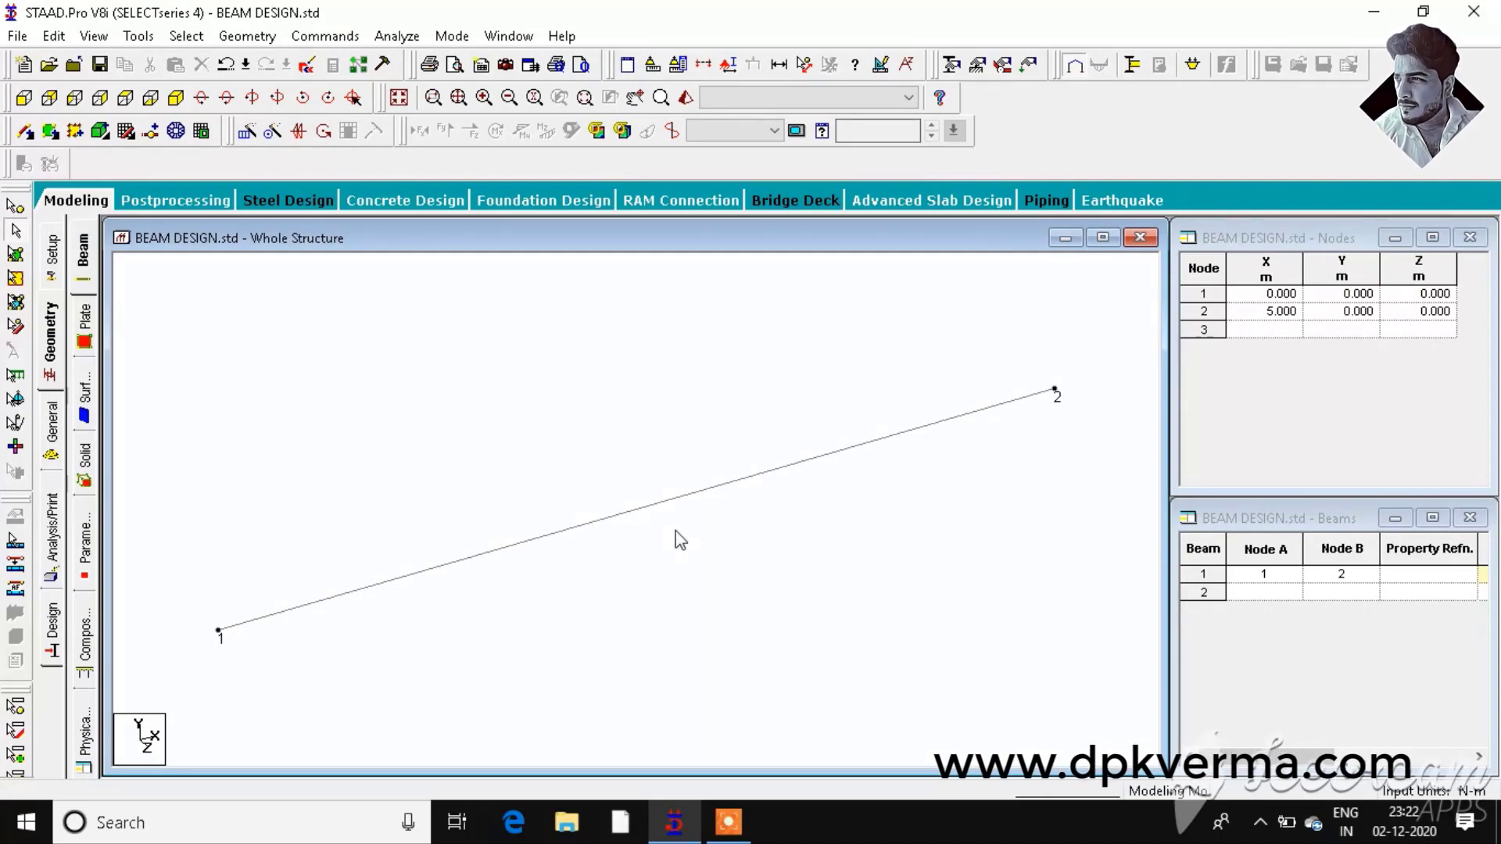
key("shift+n")
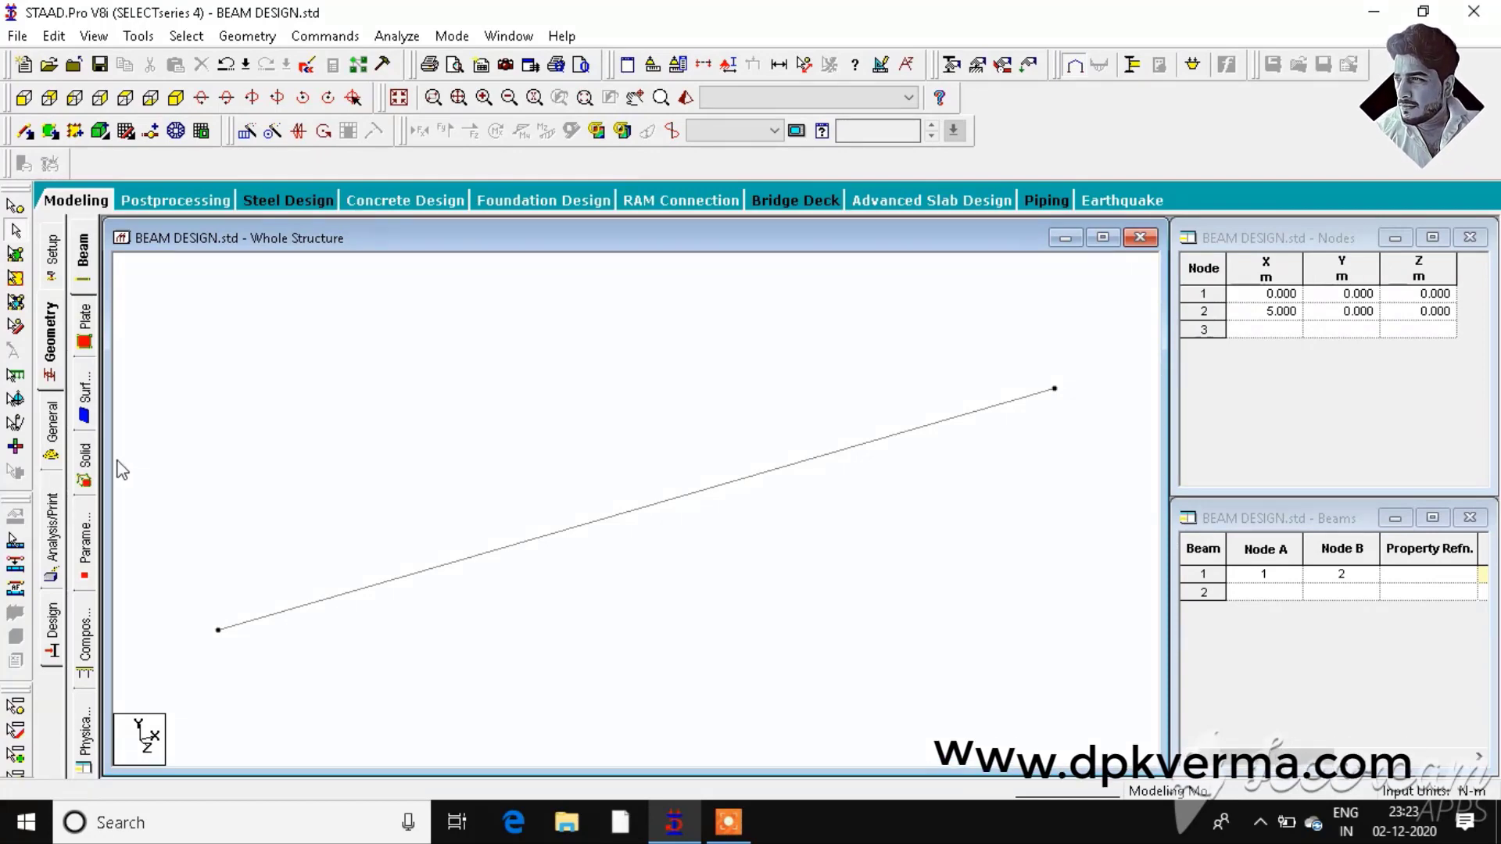
Define a rectangular concrete section property with YD 0.45 m and ZD 0.25 m
left_click(53, 415)
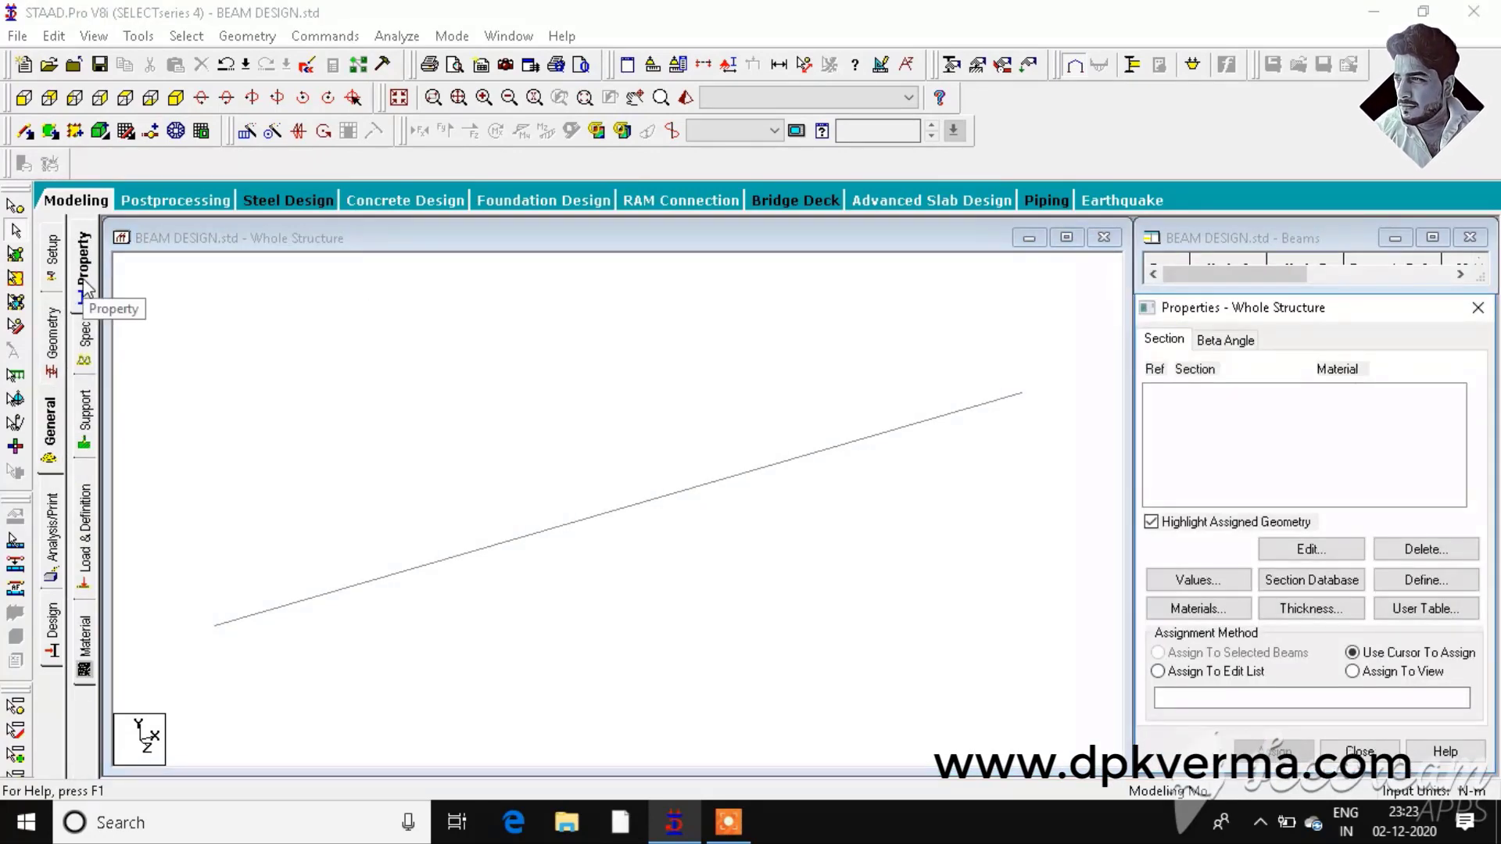
left_click(86, 290)
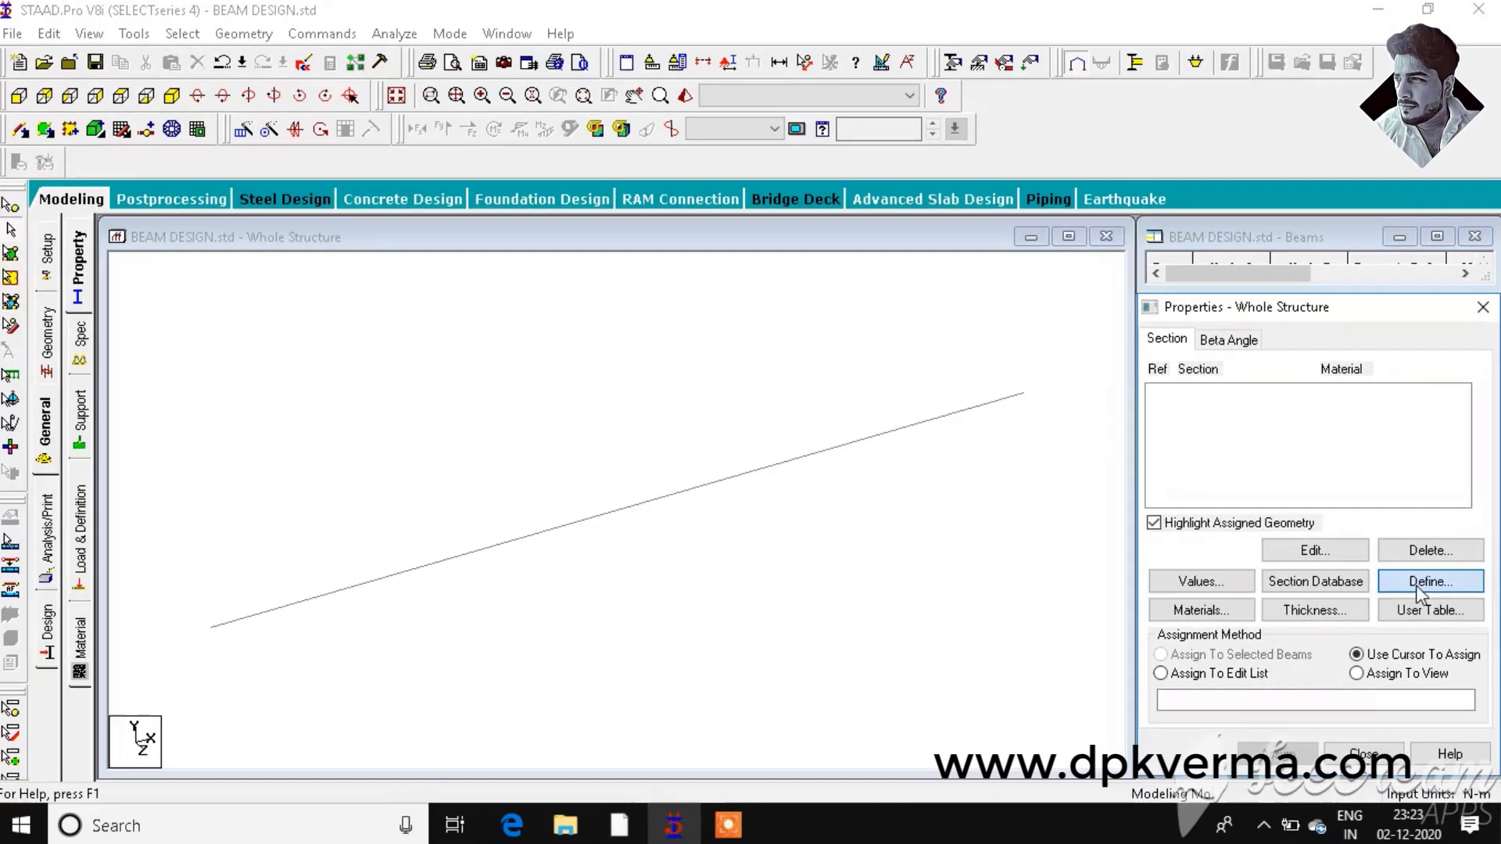
left_click(1415, 582)
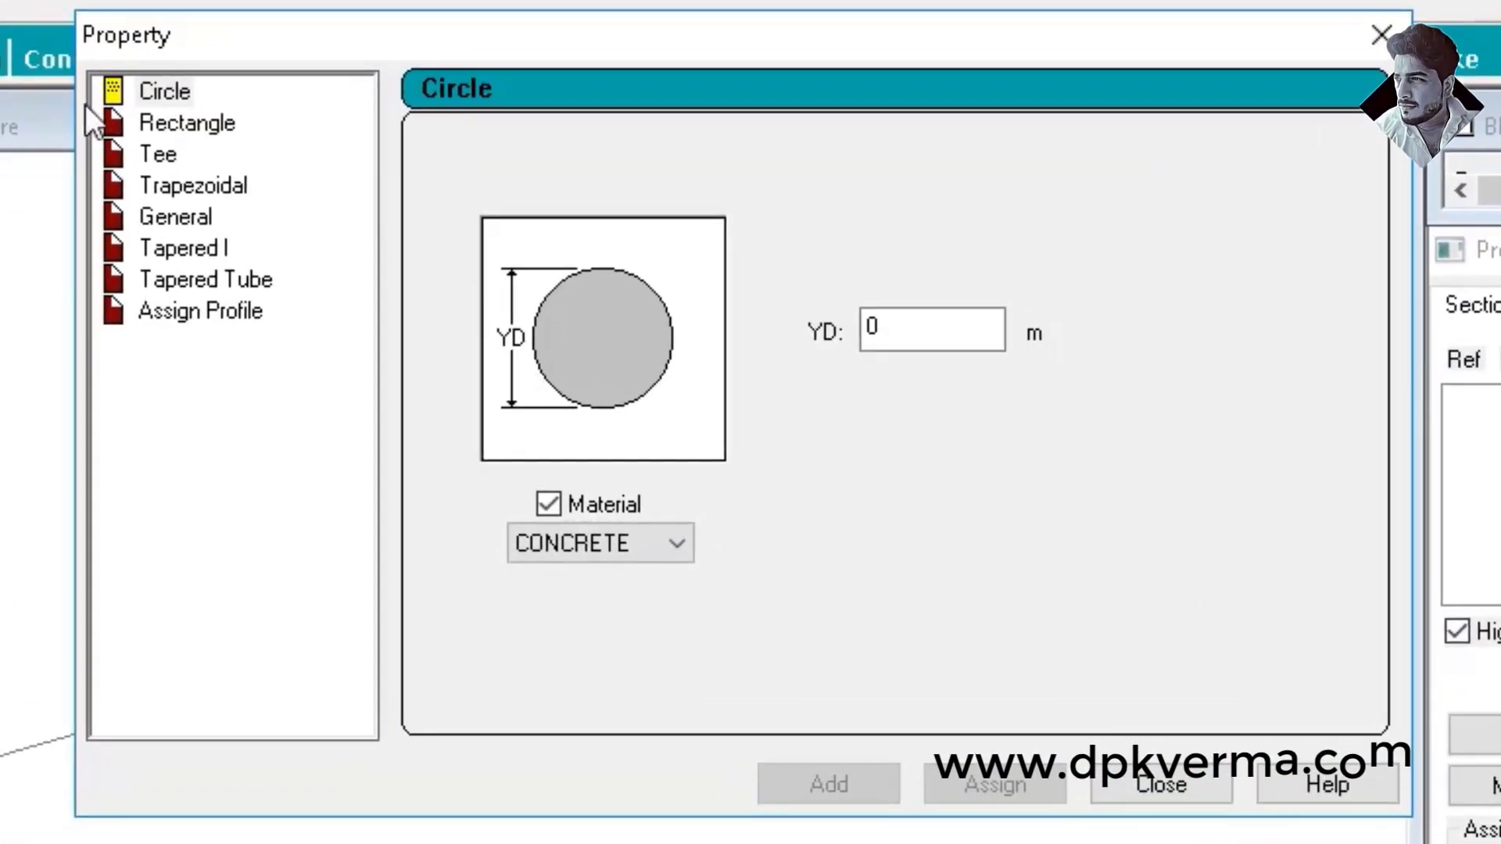
left_click(150, 126)
left_click(907, 301)
left_click_drag(907, 301, 818, 320)
key("Tab")
type(".25")
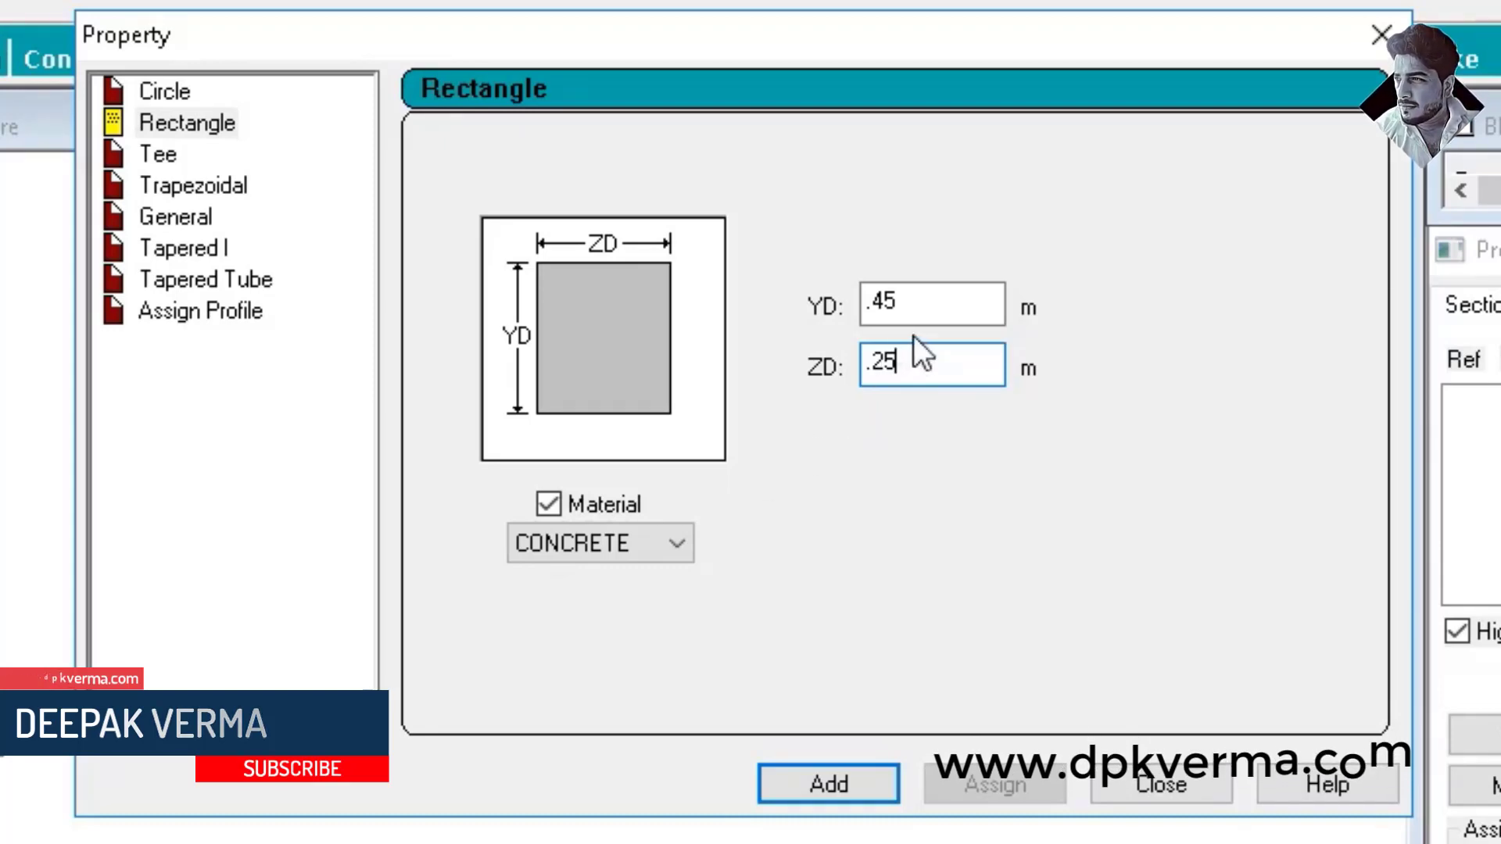
left_click_drag(925, 302, 856, 310)
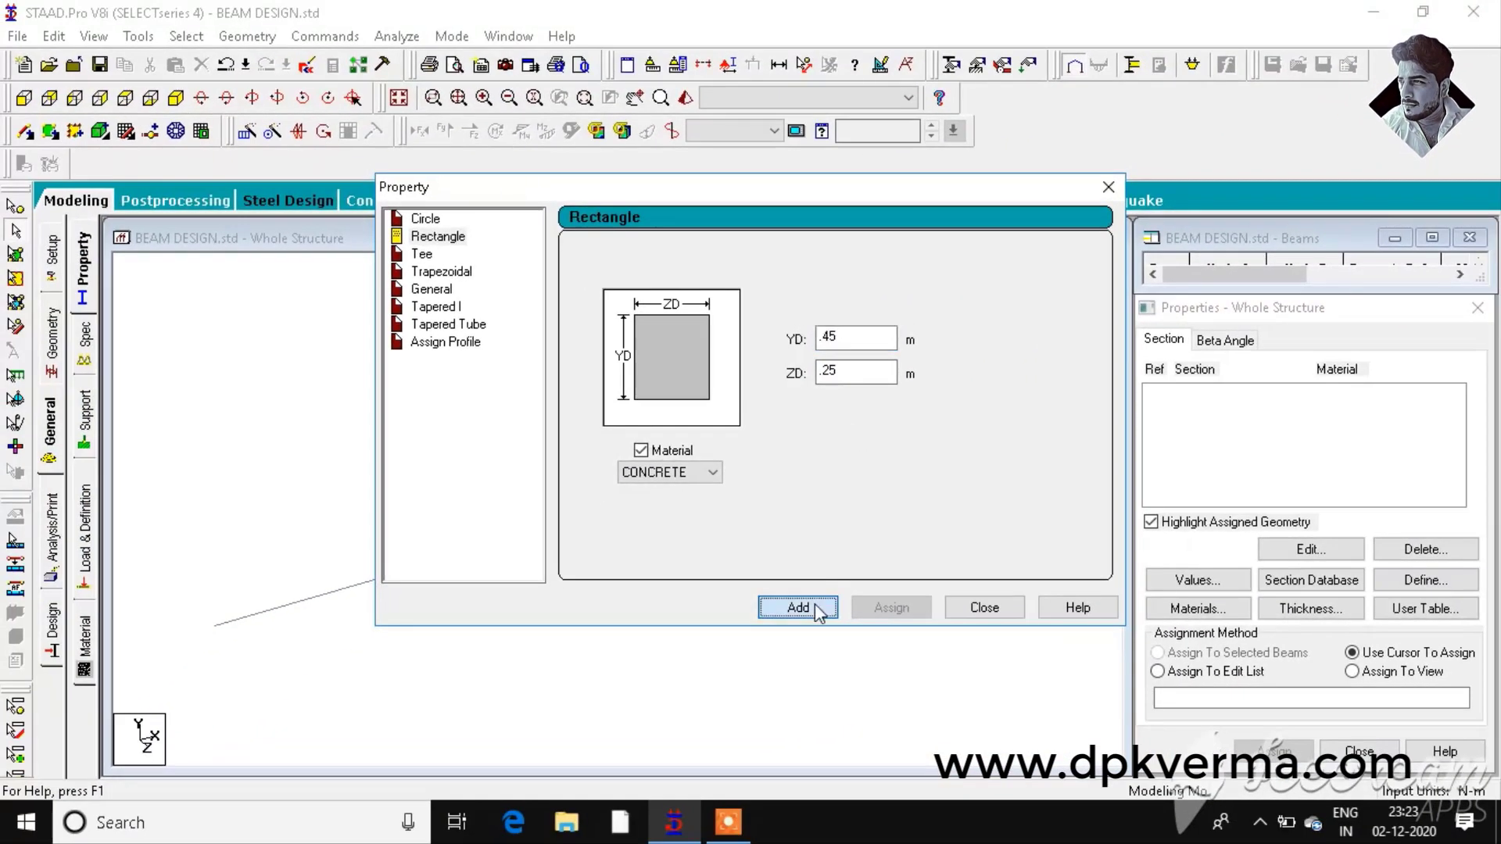
left_click(815, 609)
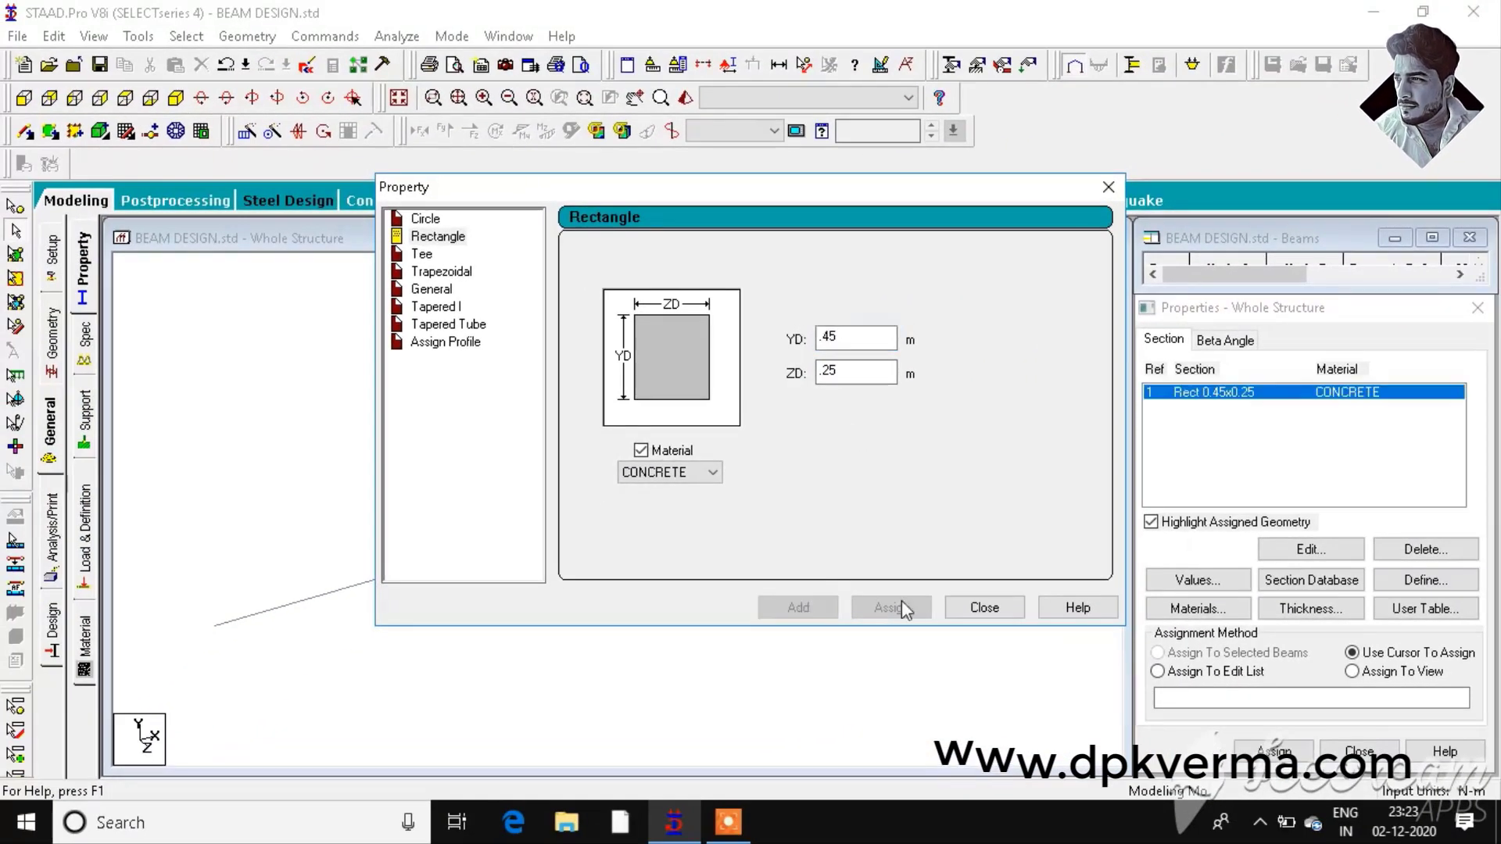
left_click(984, 609)
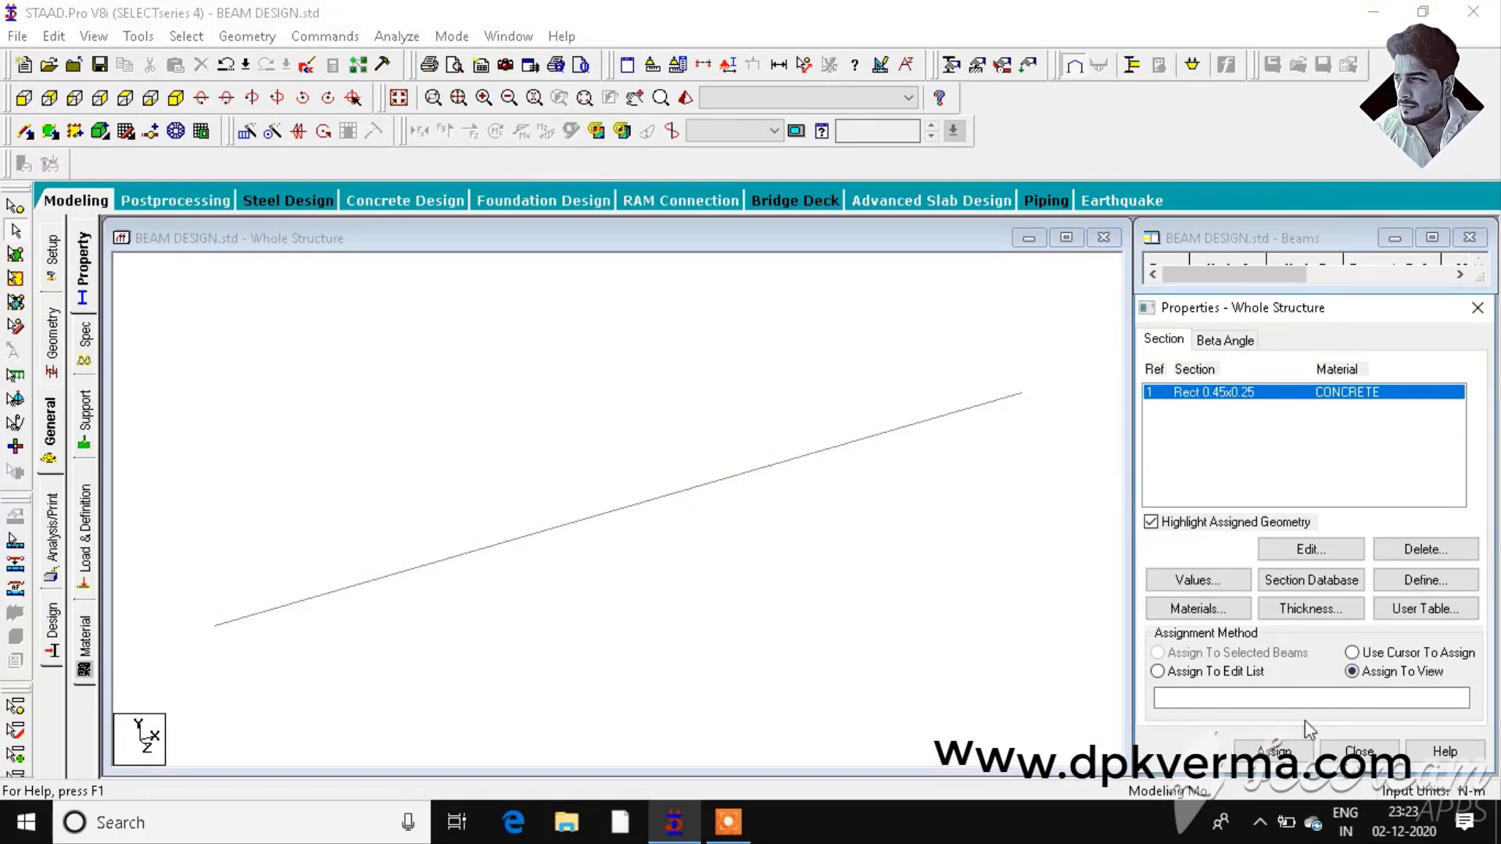
Assign the rectangular 0.45 x 0.25 concrete section to the beam using the Assign To View method
left_click(1282, 751)
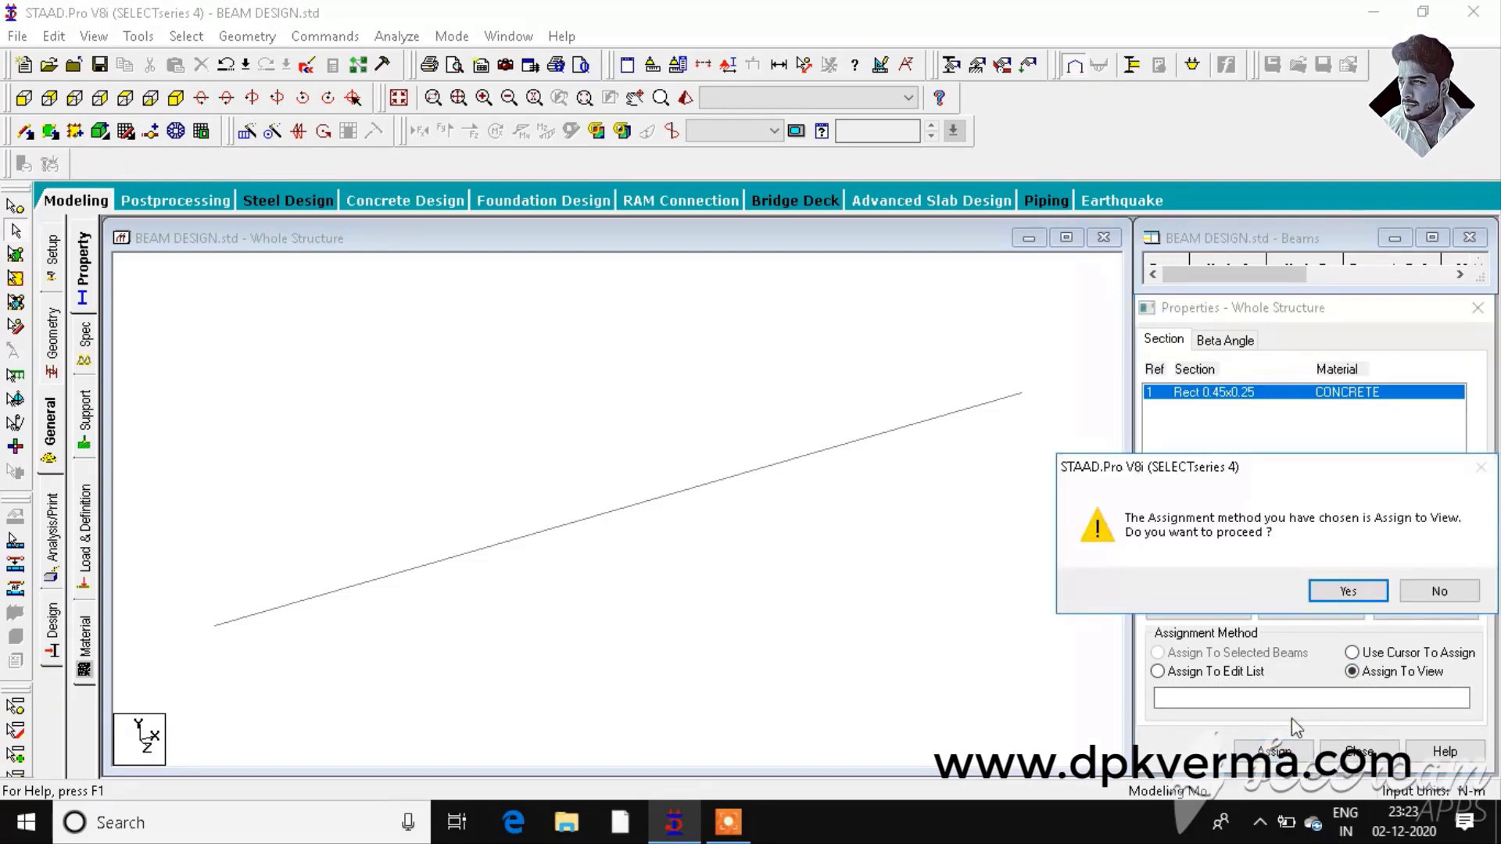
left_click(1349, 592)
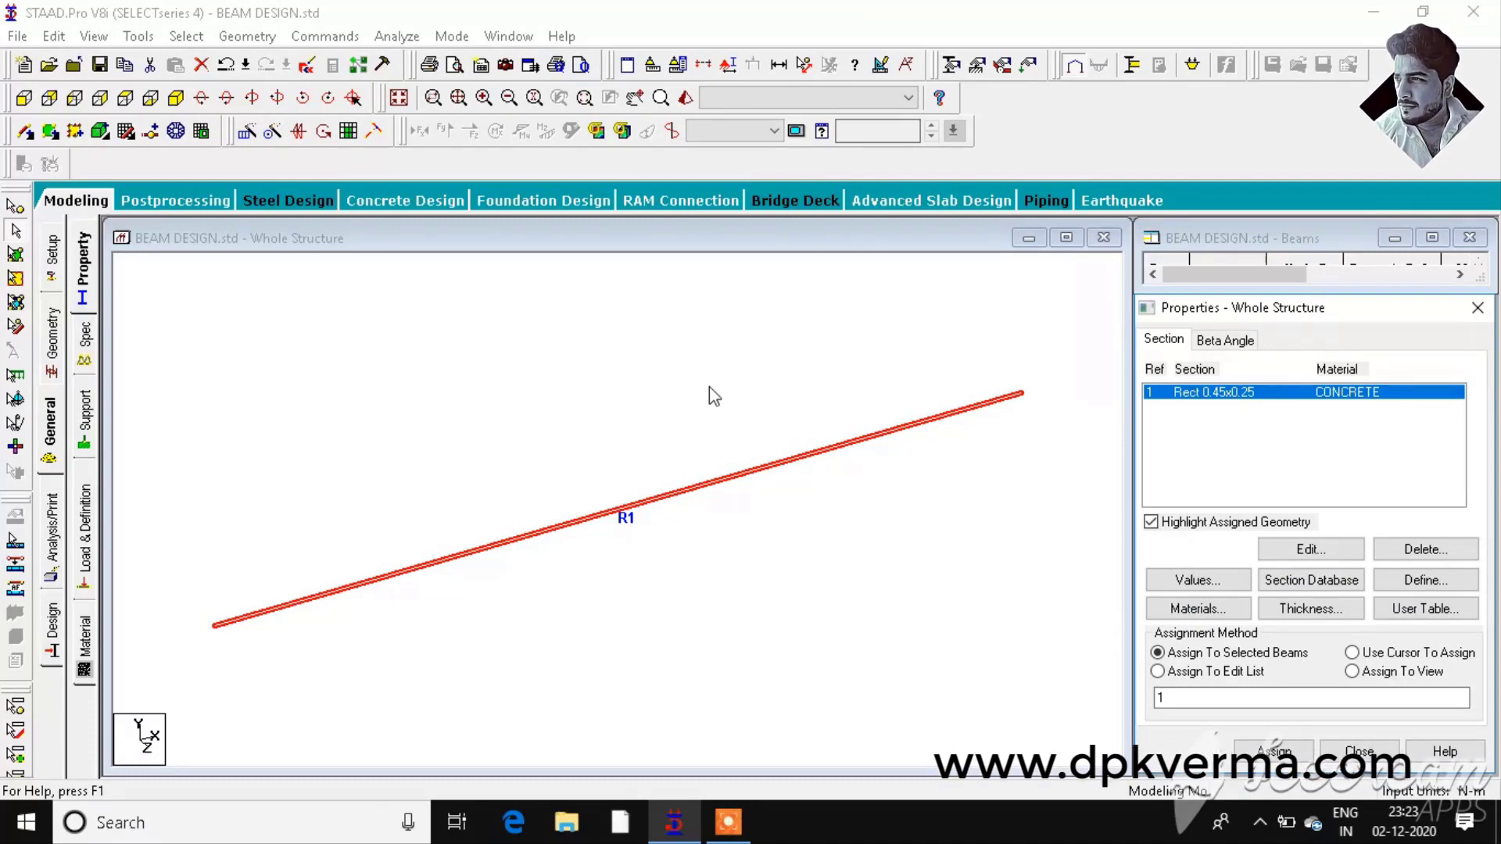
Inspect the beam's section in a 3D rendered view from another angle, and close that view
left_click(686, 99)
left_click(685, 99)
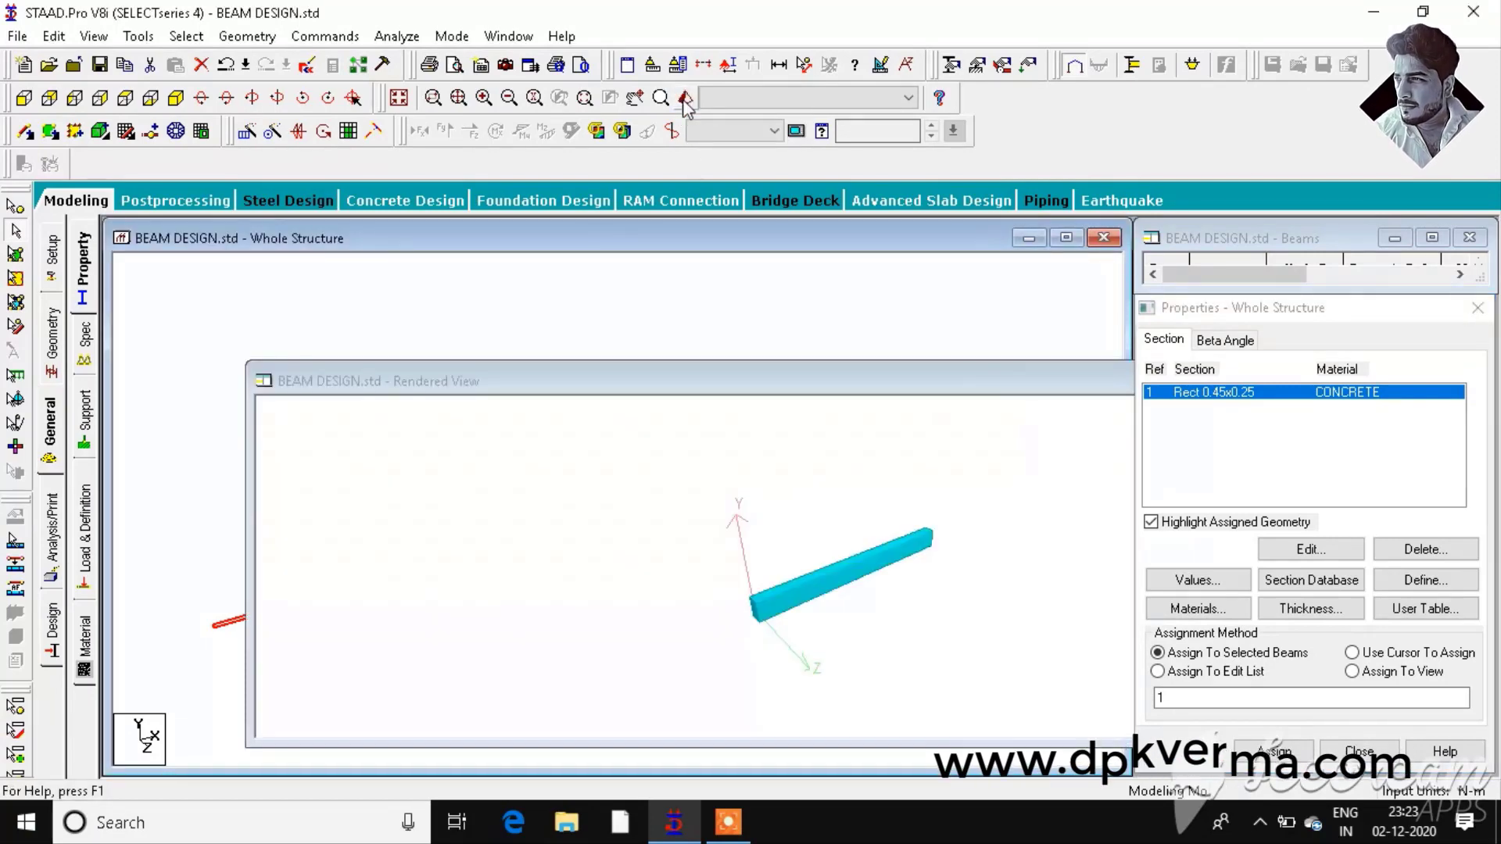
left_click_drag(760, 630, 872, 535)
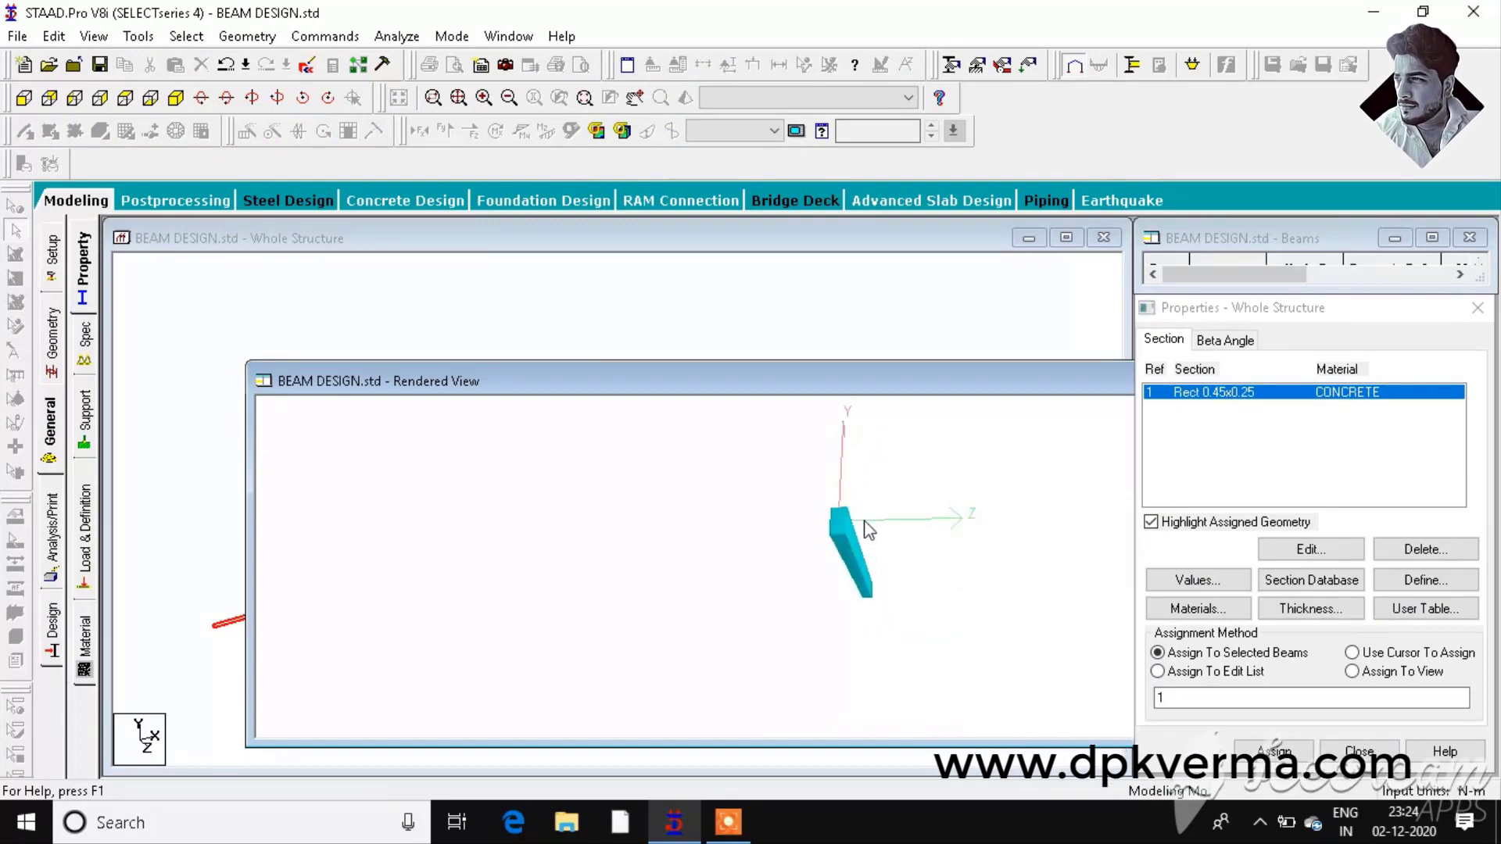
left_click(802, 352)
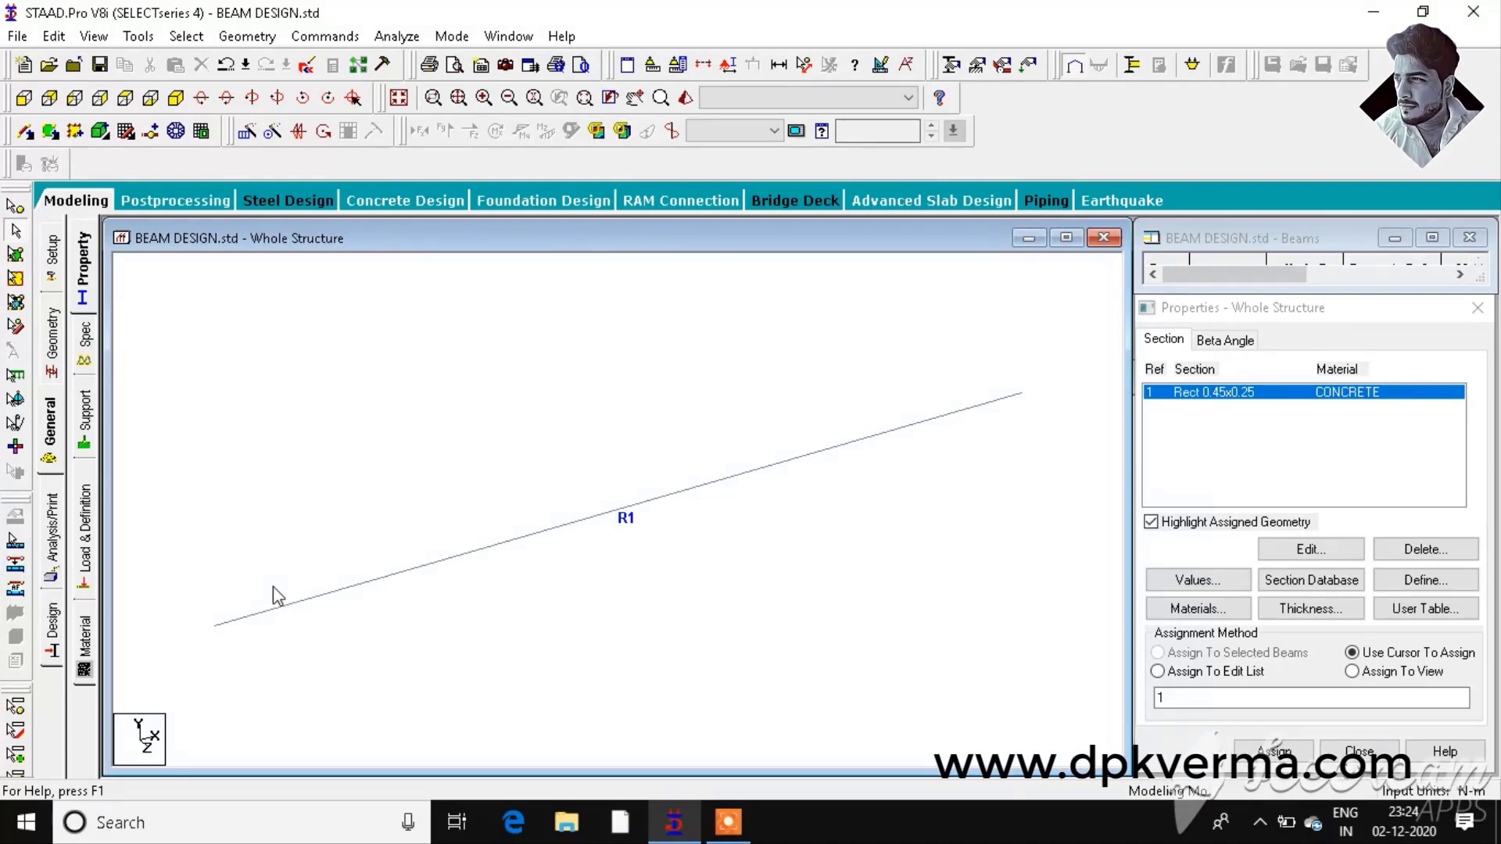
Create a fixed support and assign it to both end nodes of the beam
left_click(86, 418)
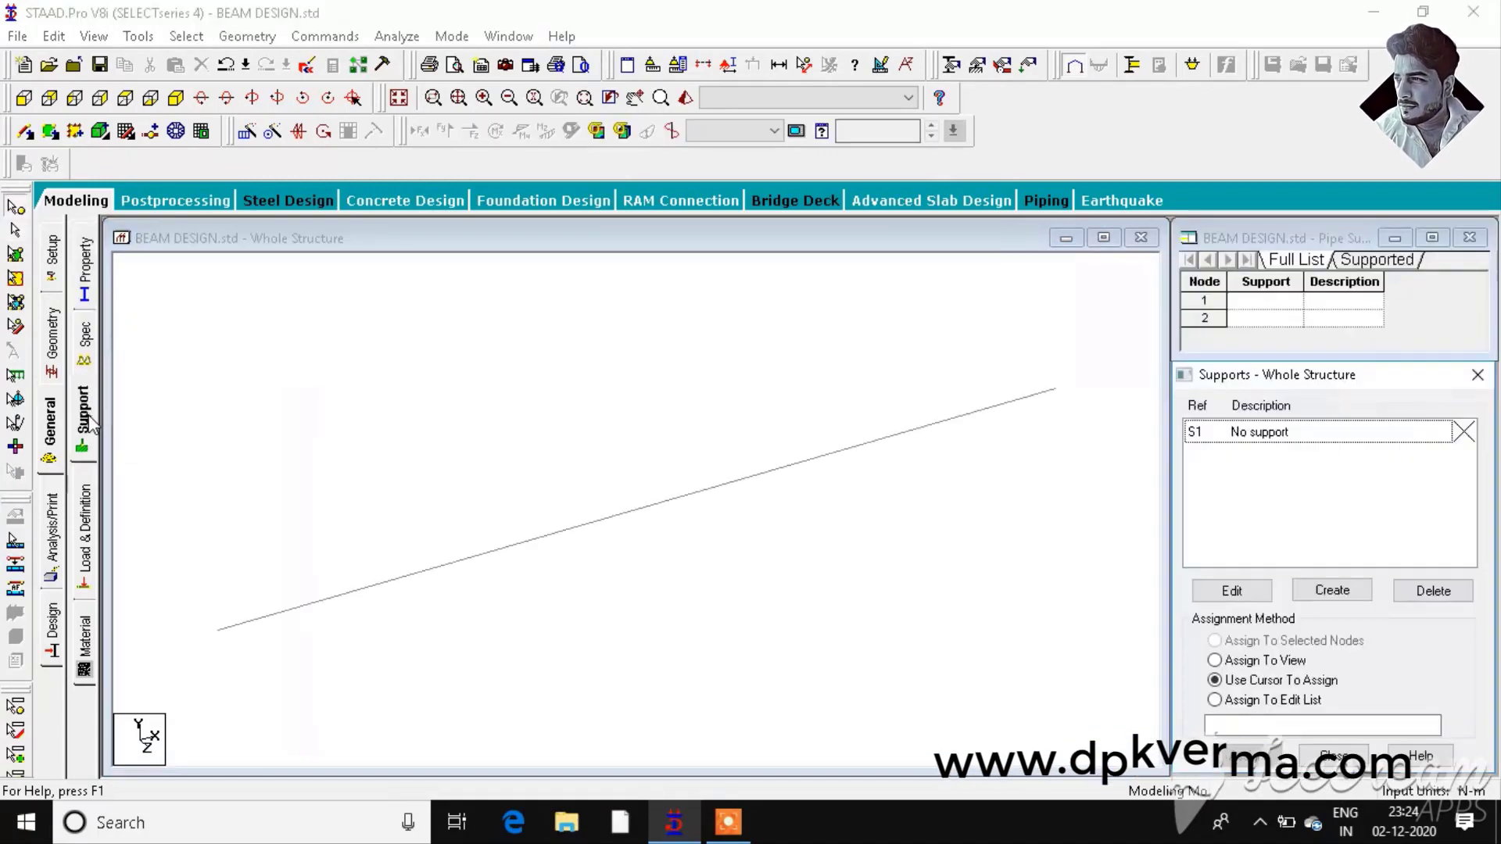
left_click(1332, 590)
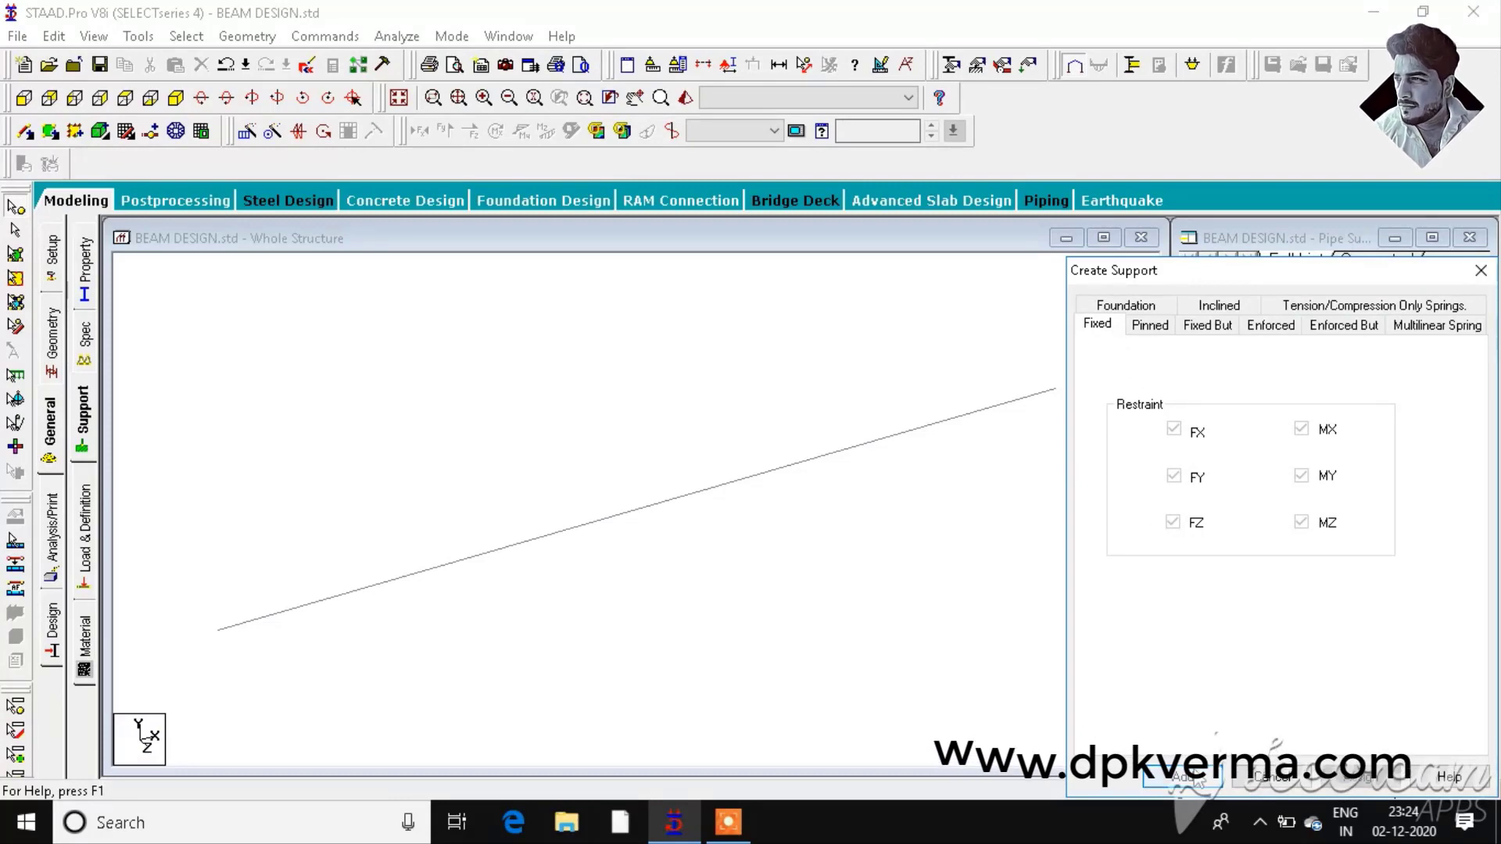
left_click(1186, 777)
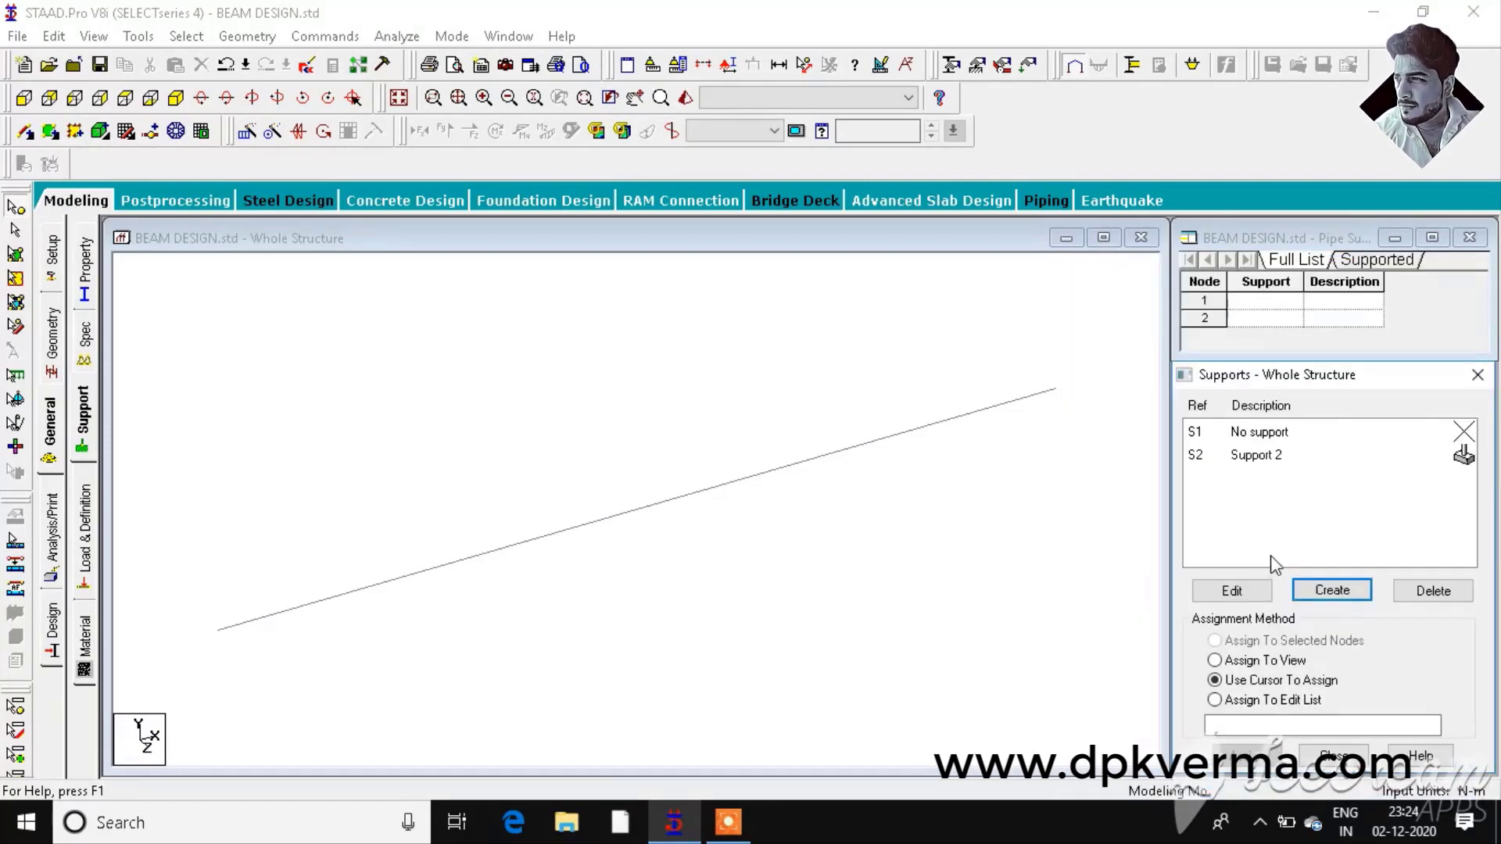
left_click(1279, 461)
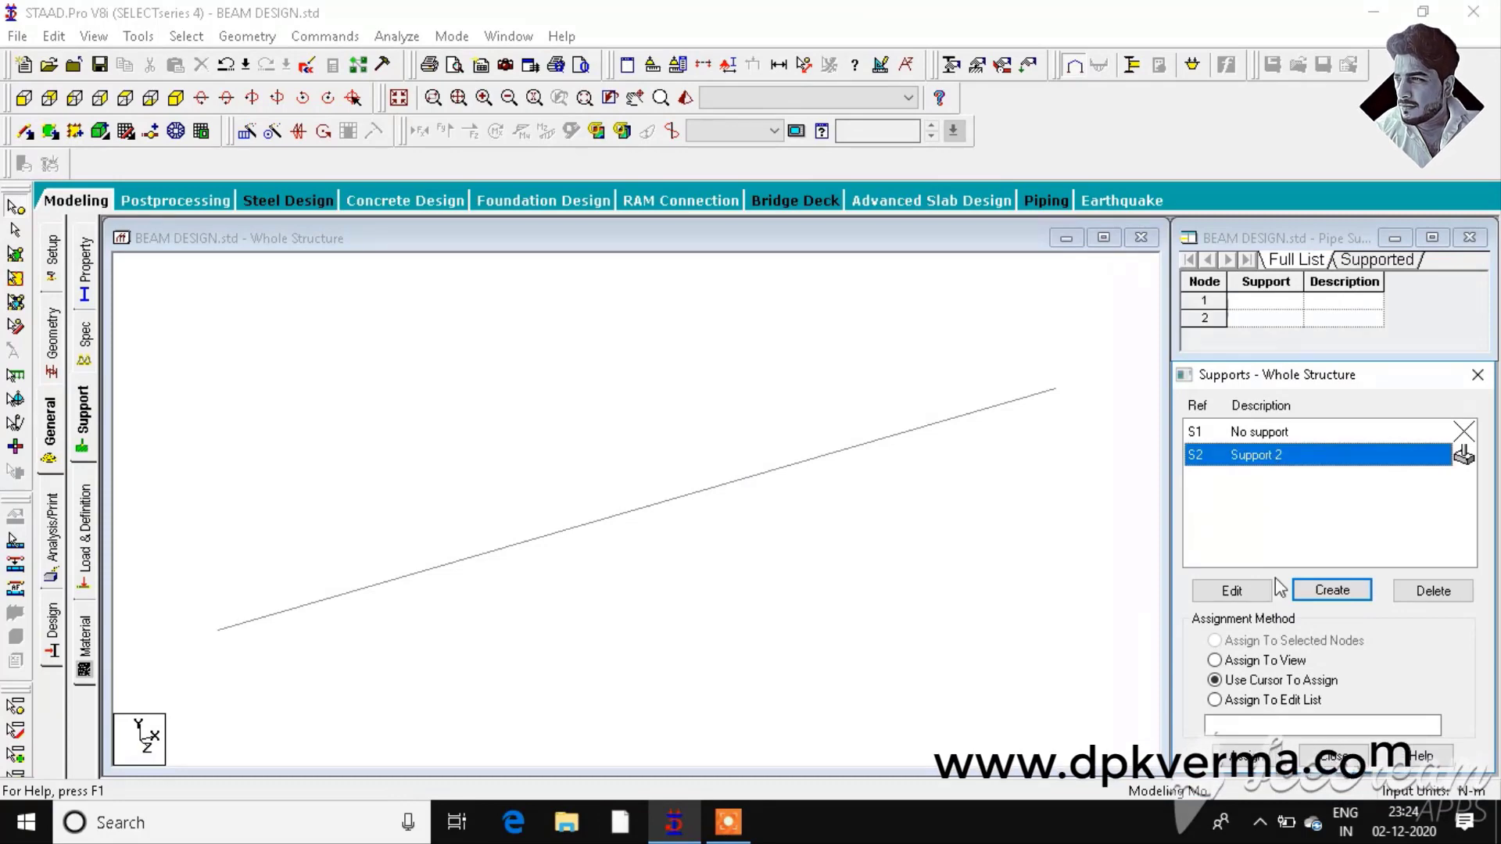
left_click(1250, 756)
left_click(1348, 627)
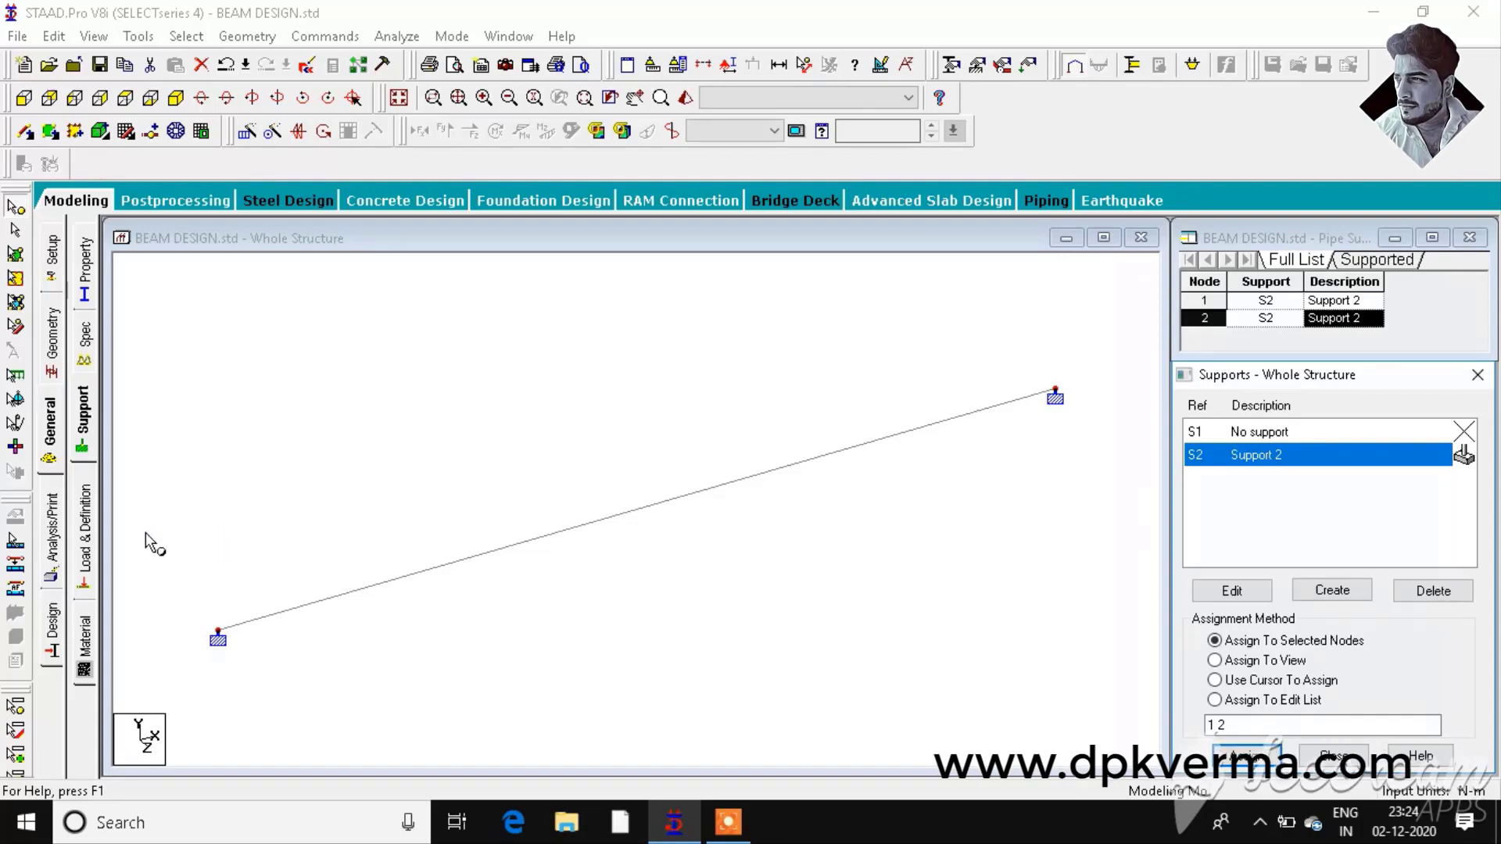
Add primary load case 1 with loading type Dead and the title DEAD LOAD
left_click(90, 519)
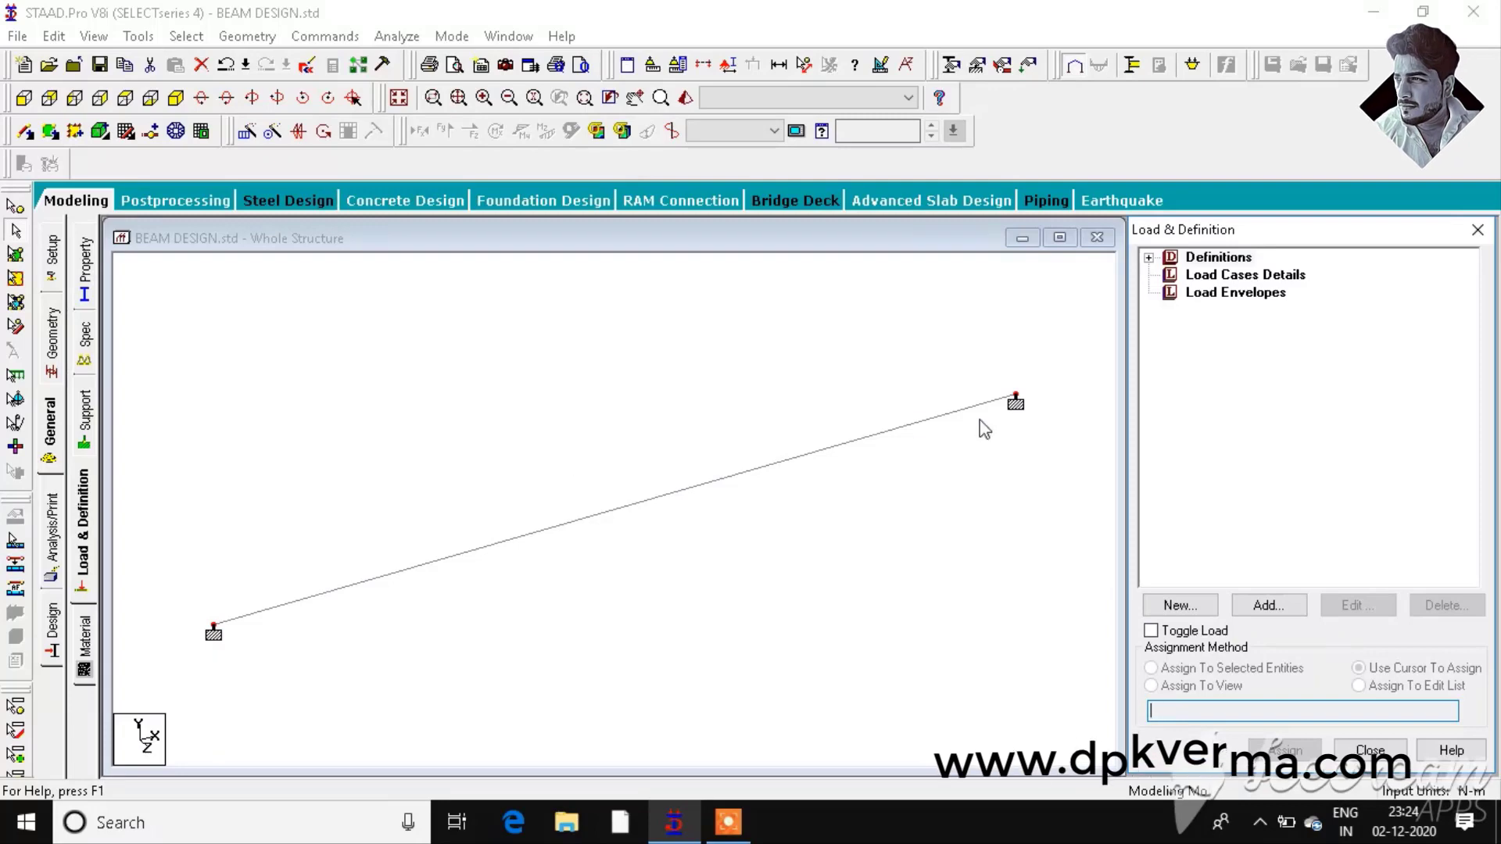
left_click(1266, 280)
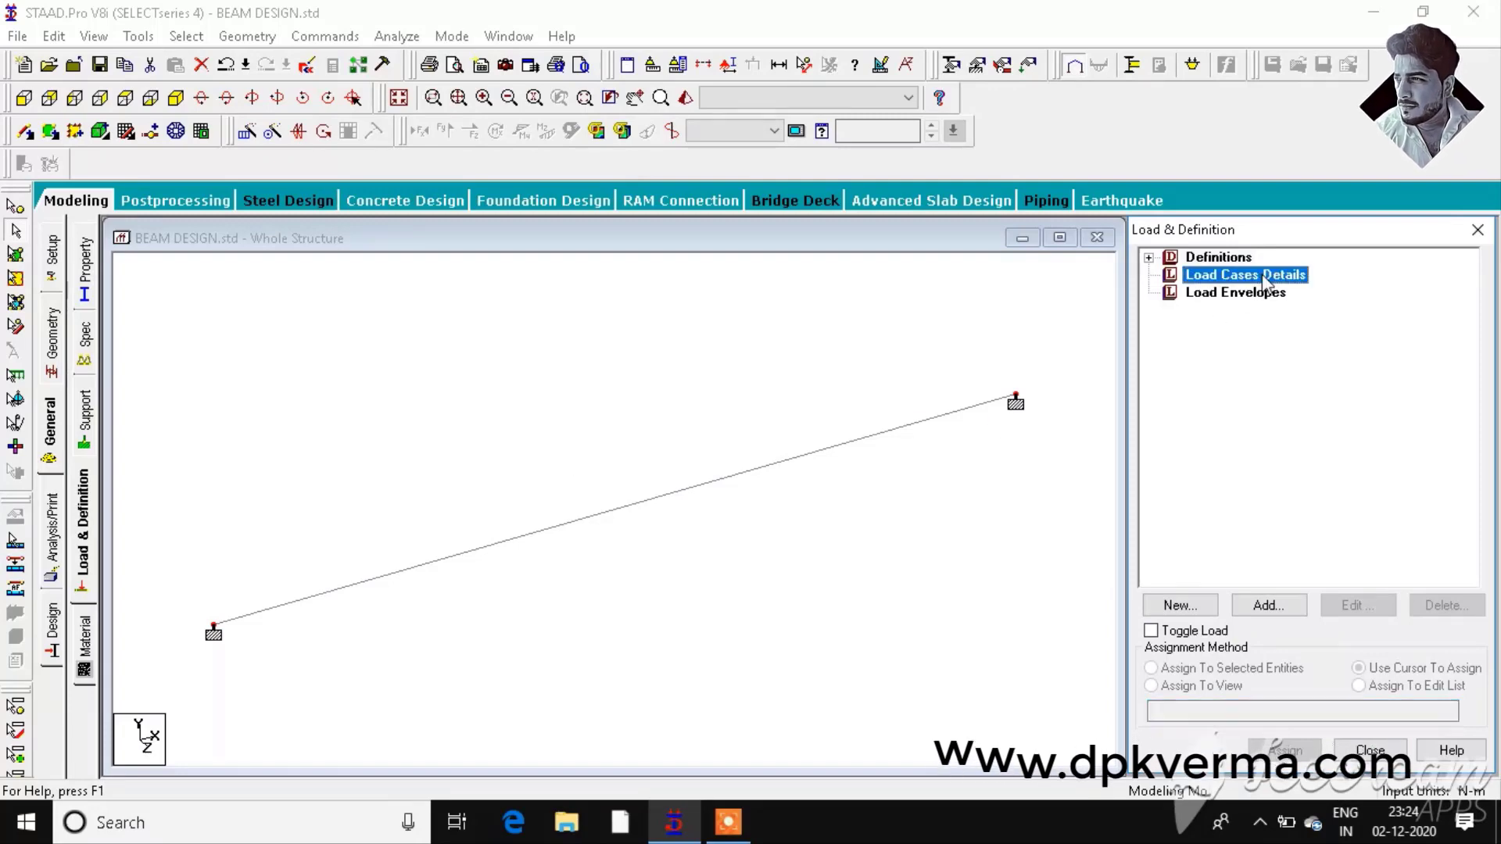
left_click(1267, 606)
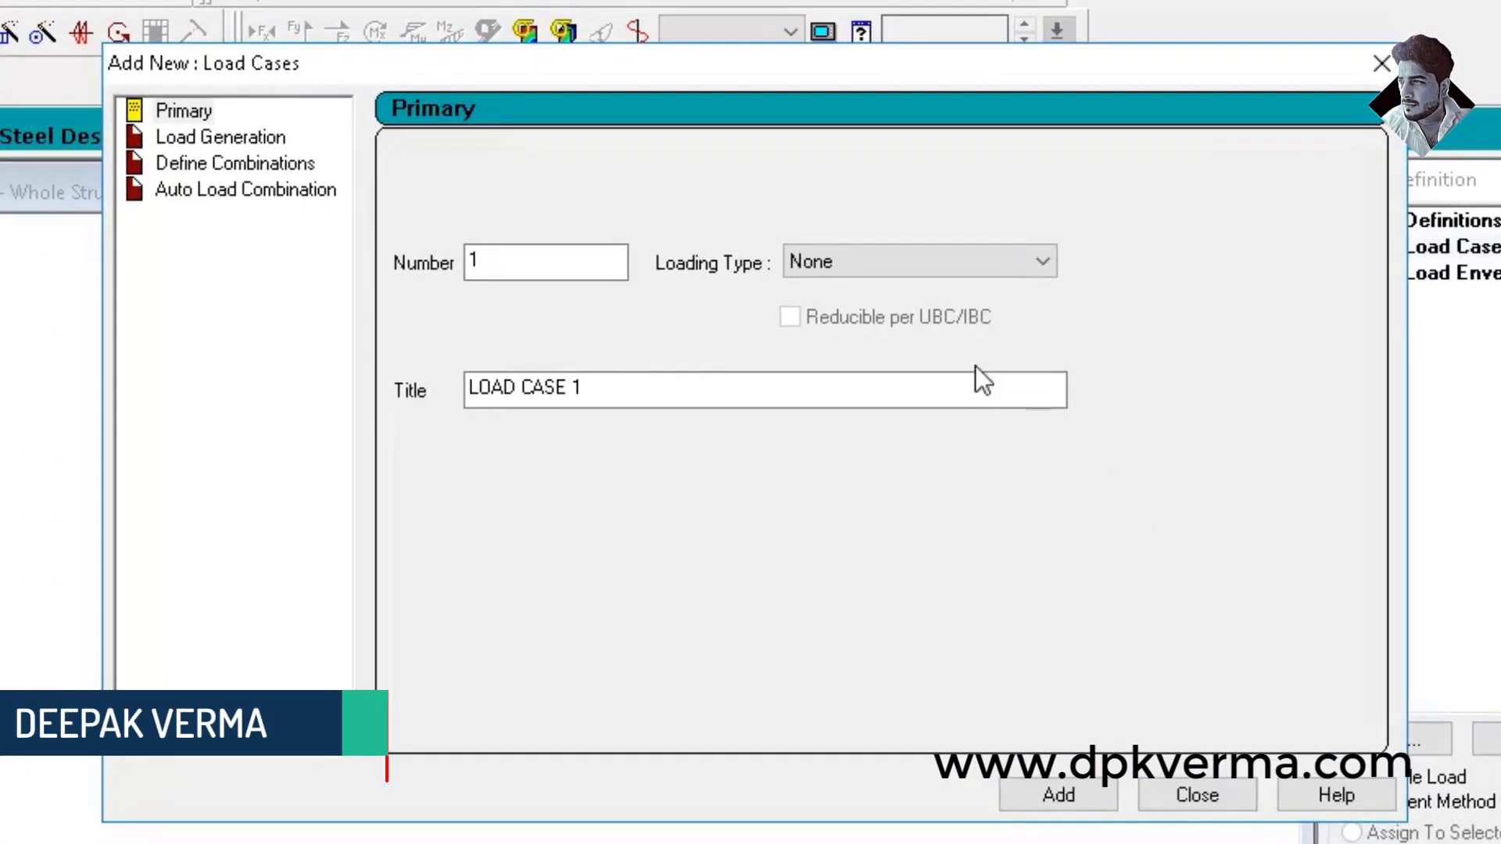
left_click(913, 266)
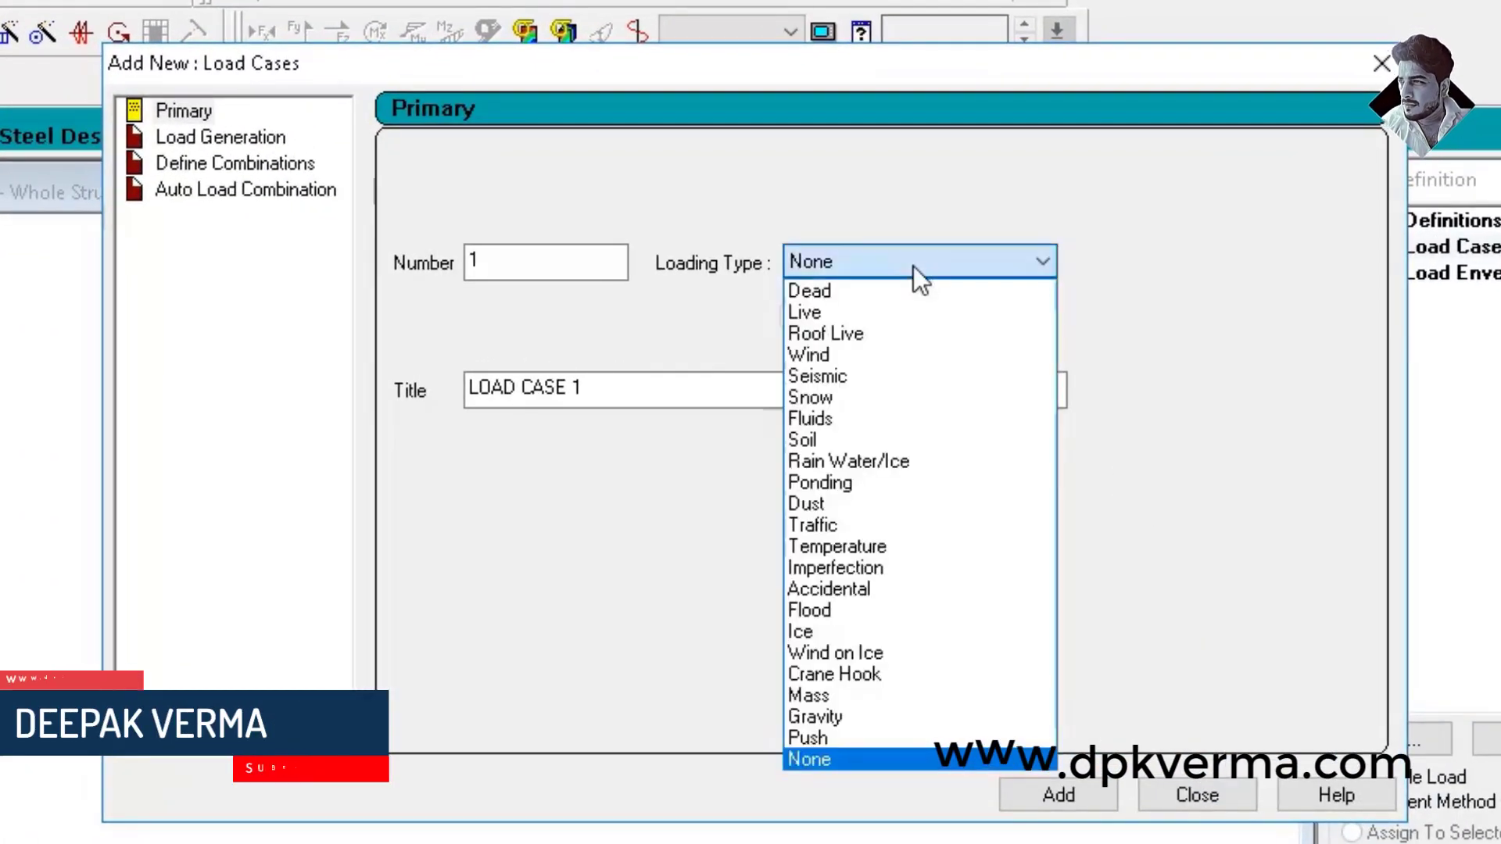
left_click(849, 284)
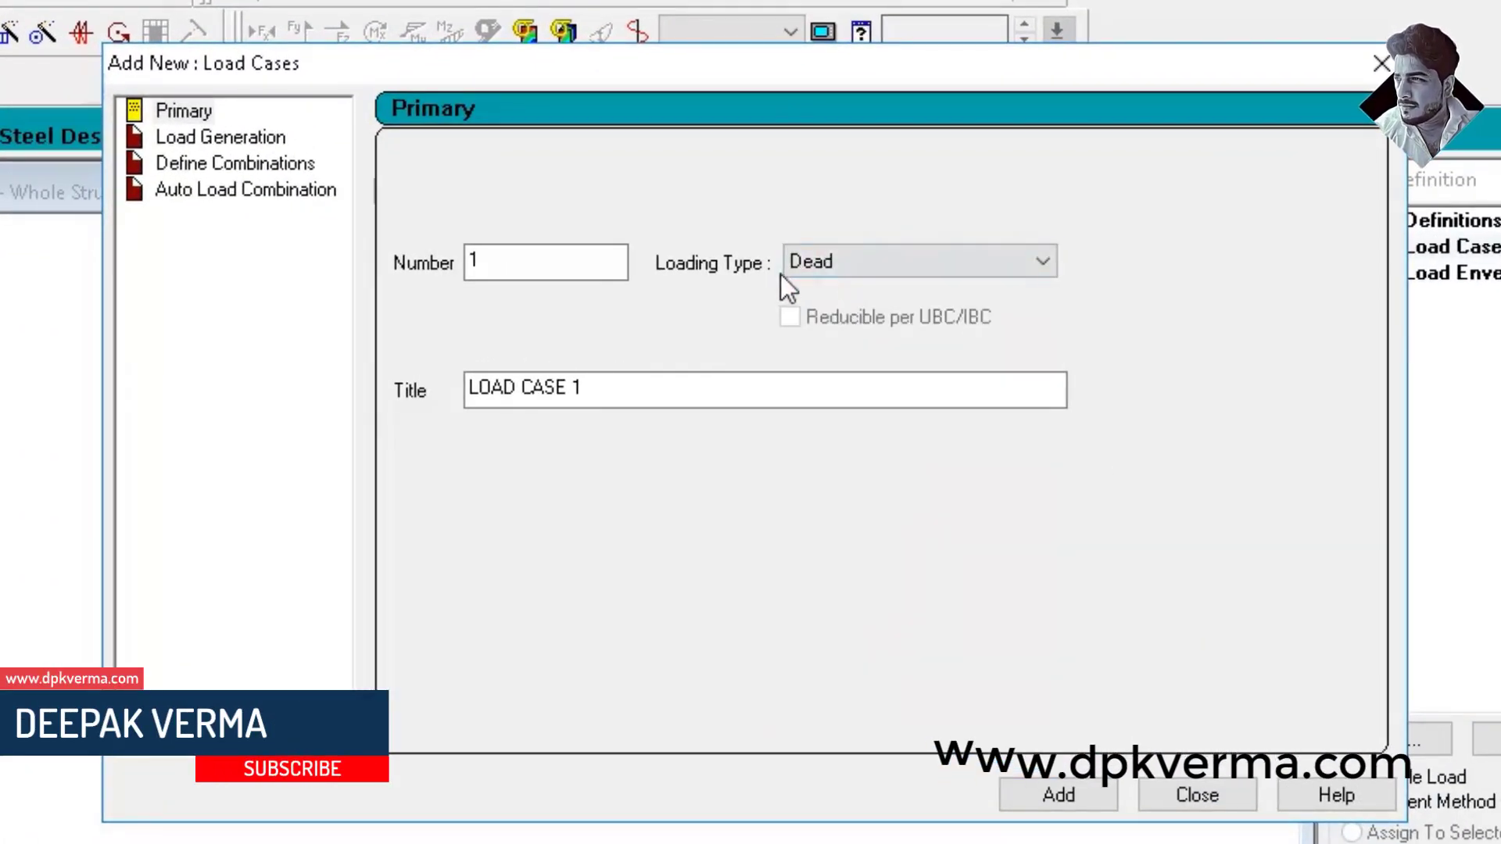
left_click_drag(592, 394, 333, 462)
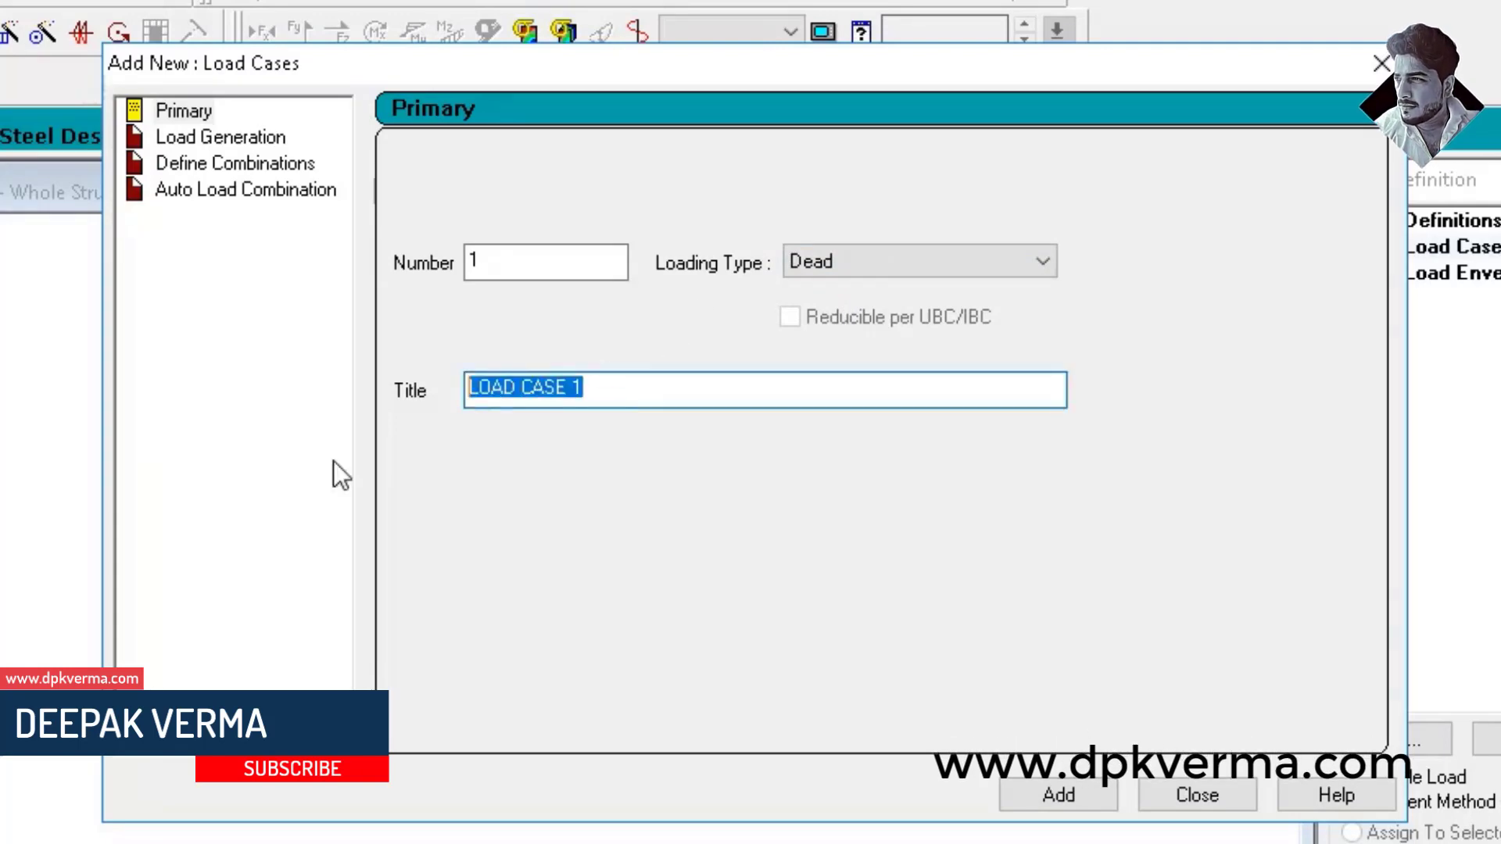
type("DEAD K")
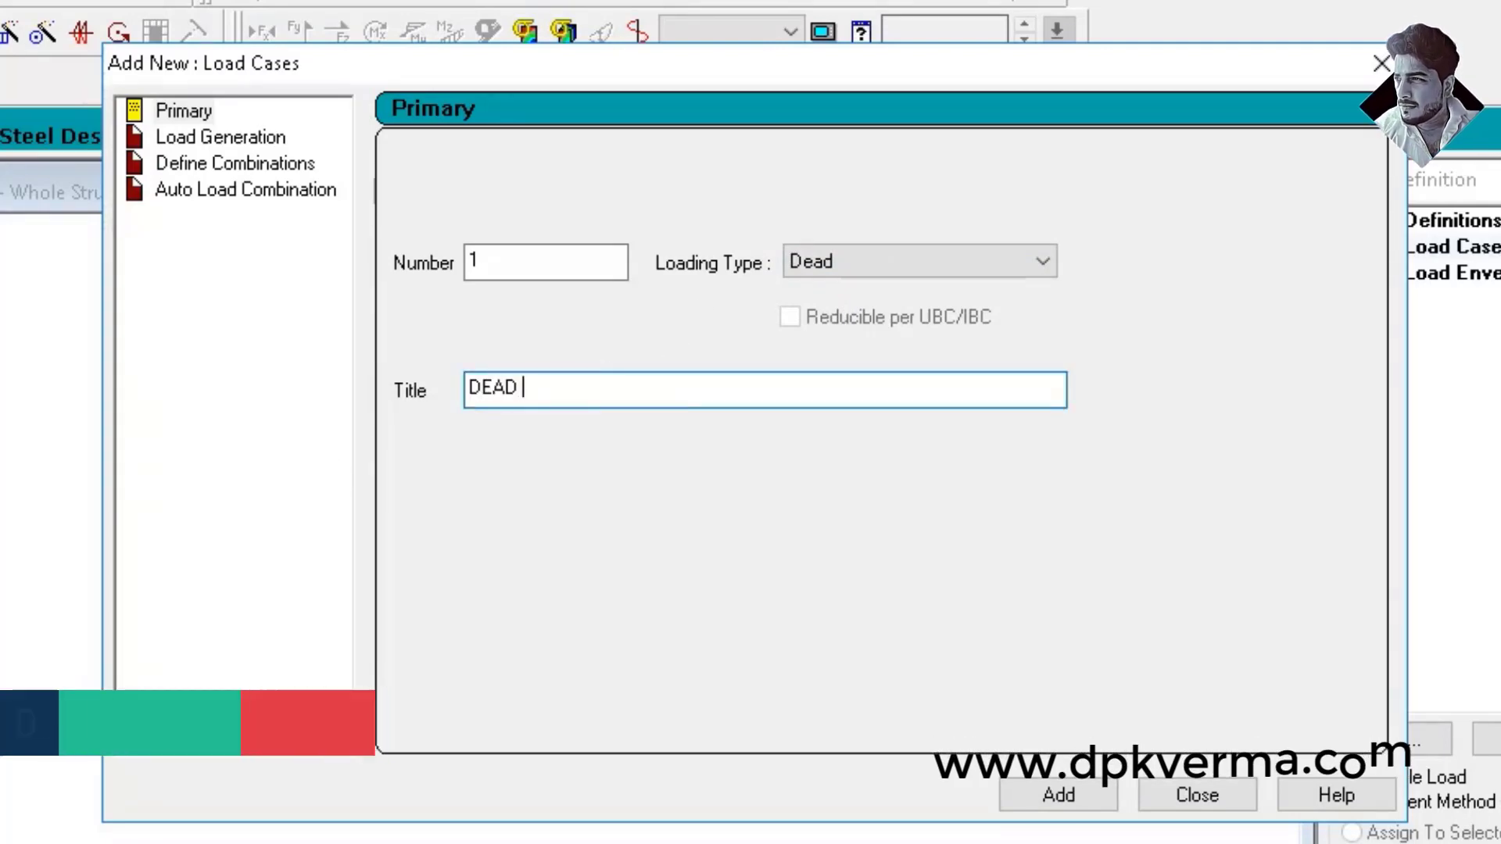
type("LOAD")
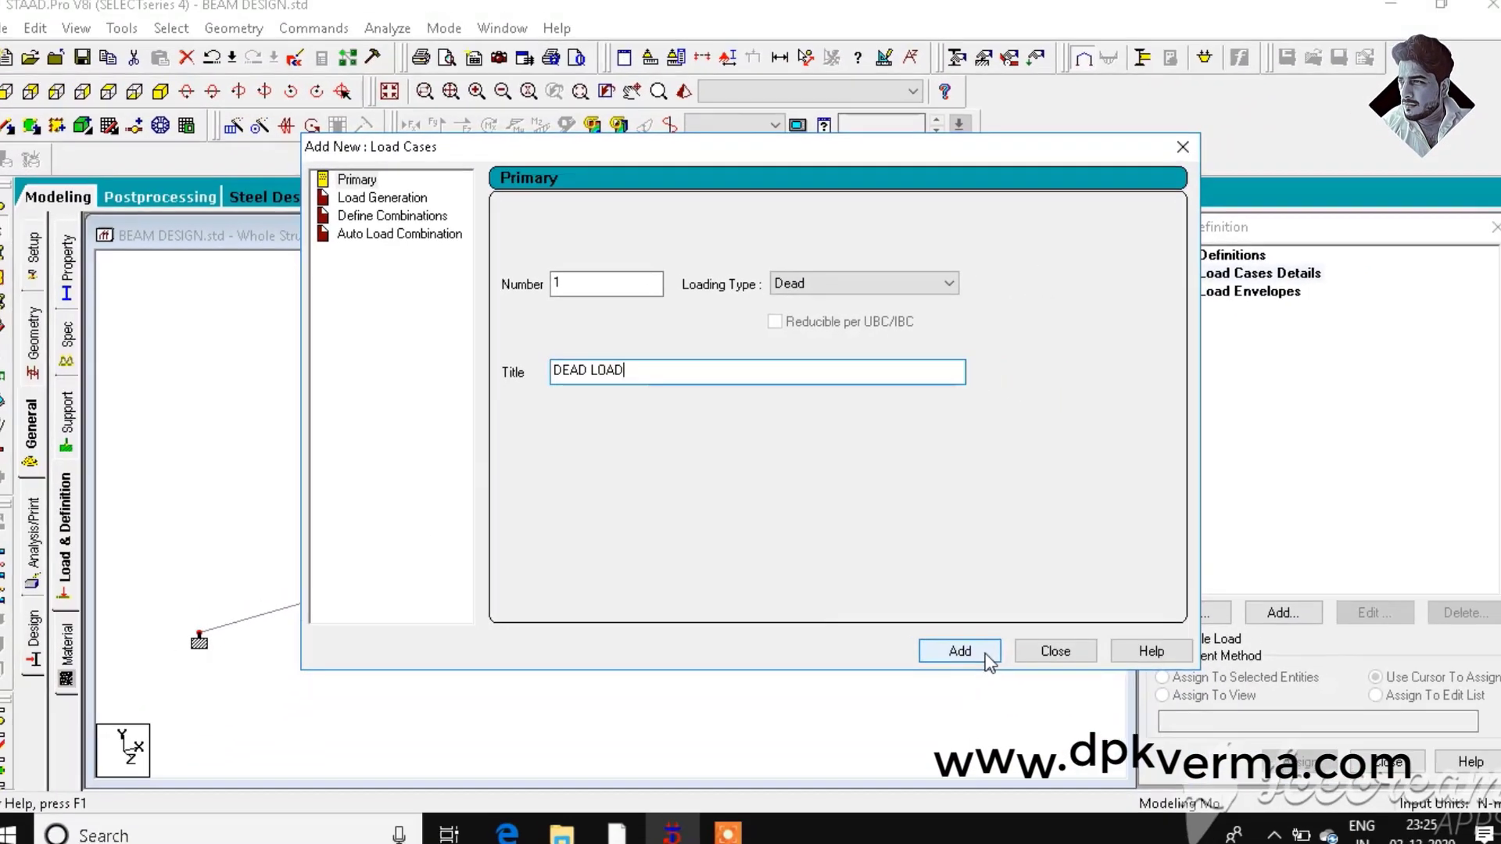
left_click(1058, 795)
left_click(1047, 643)
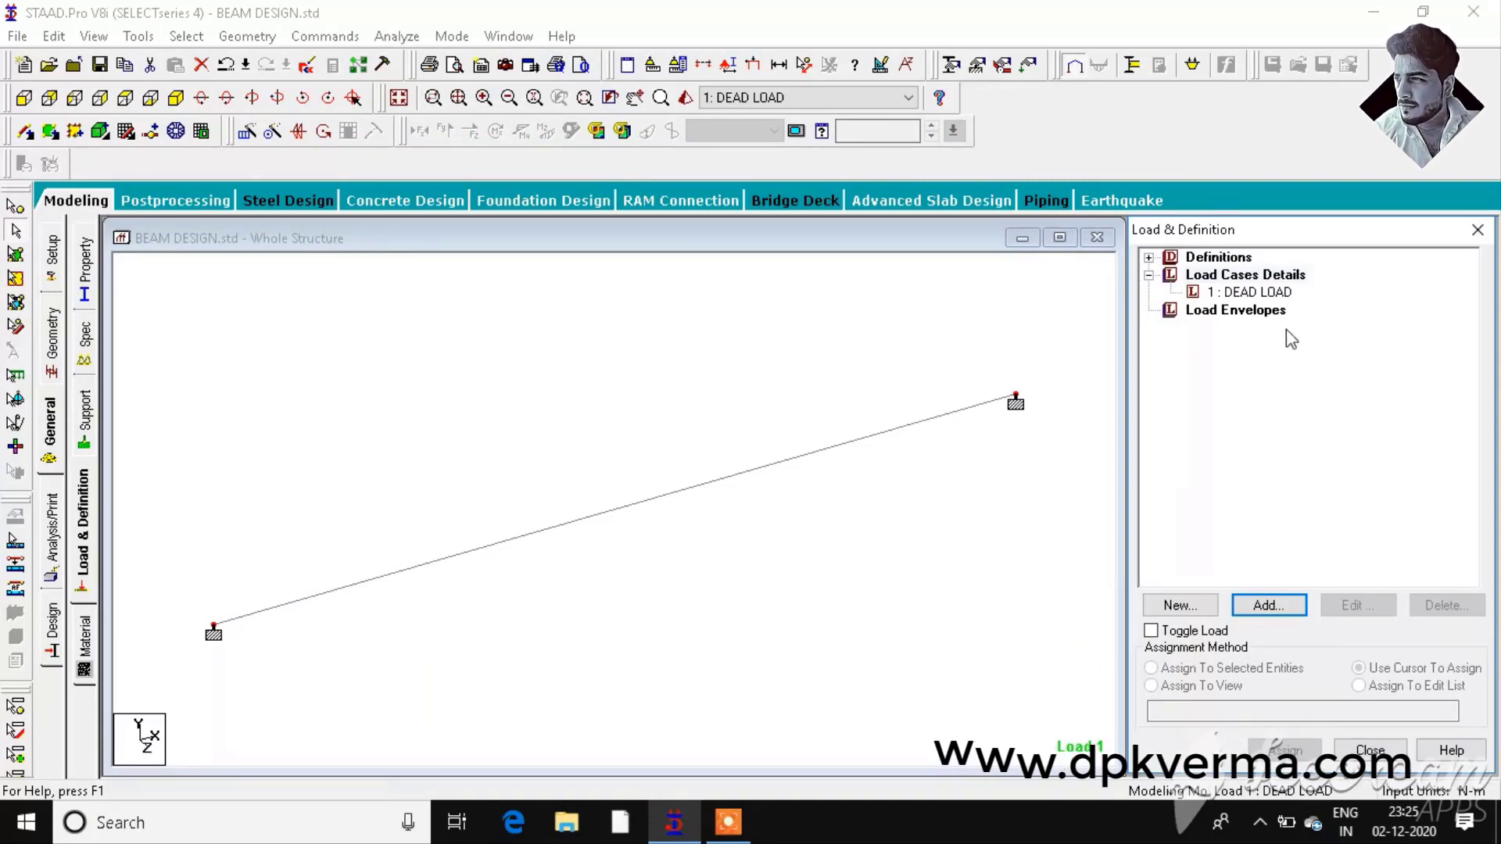
Add a selfweight load in the Y direction with factor -1 to the DEAD LOAD case
left_click(1279, 294)
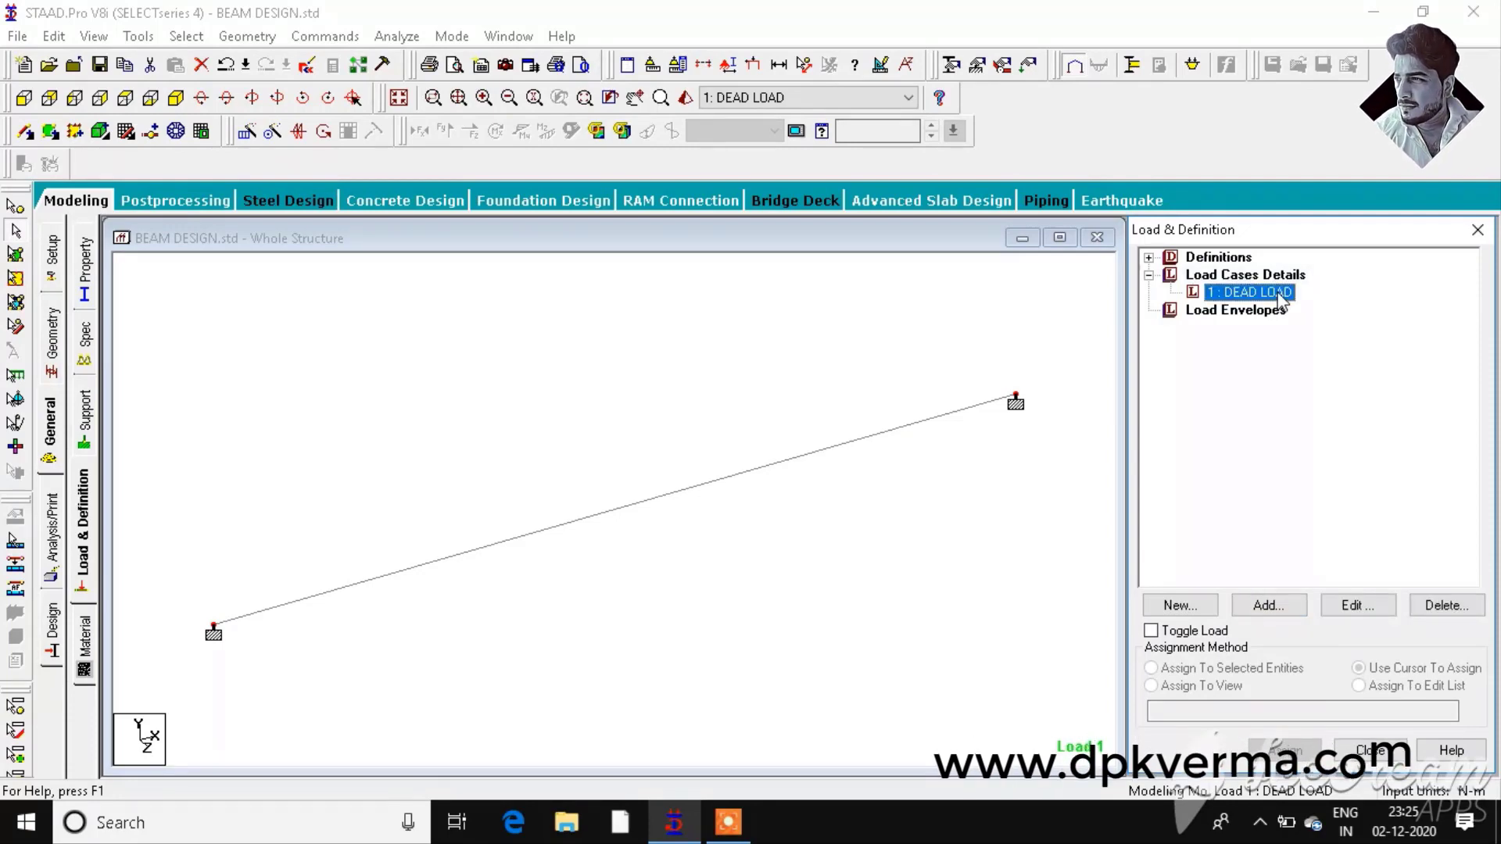
left_click(1271, 605)
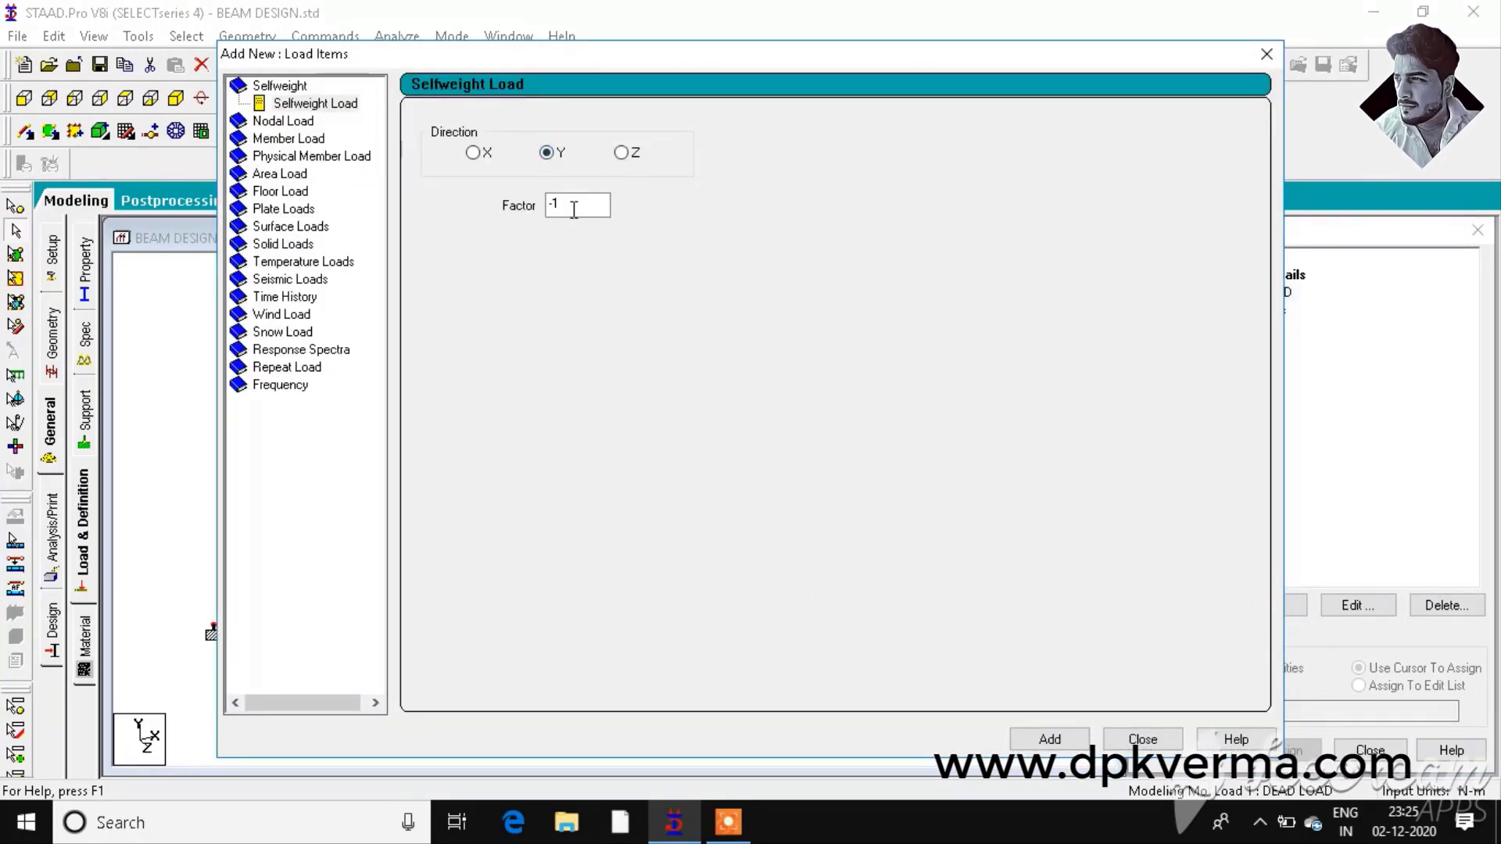
left_click_drag(574, 204, 528, 208)
left_click(1044, 740)
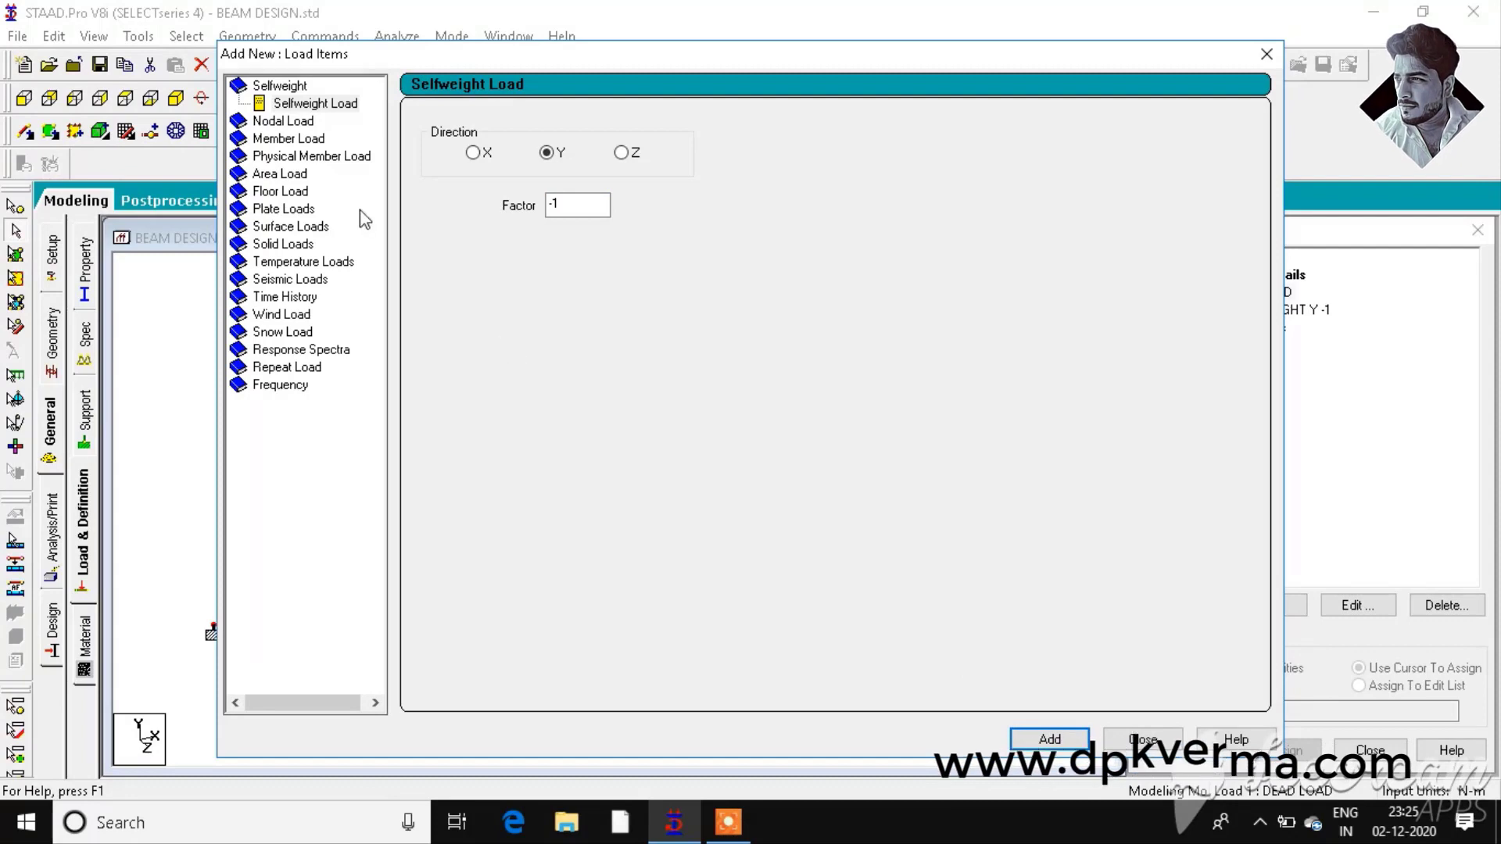
Add a uniform force member load of -12 N/m in the GY direction to the DEAD LOAD case
left_click(321, 141)
left_click(312, 139)
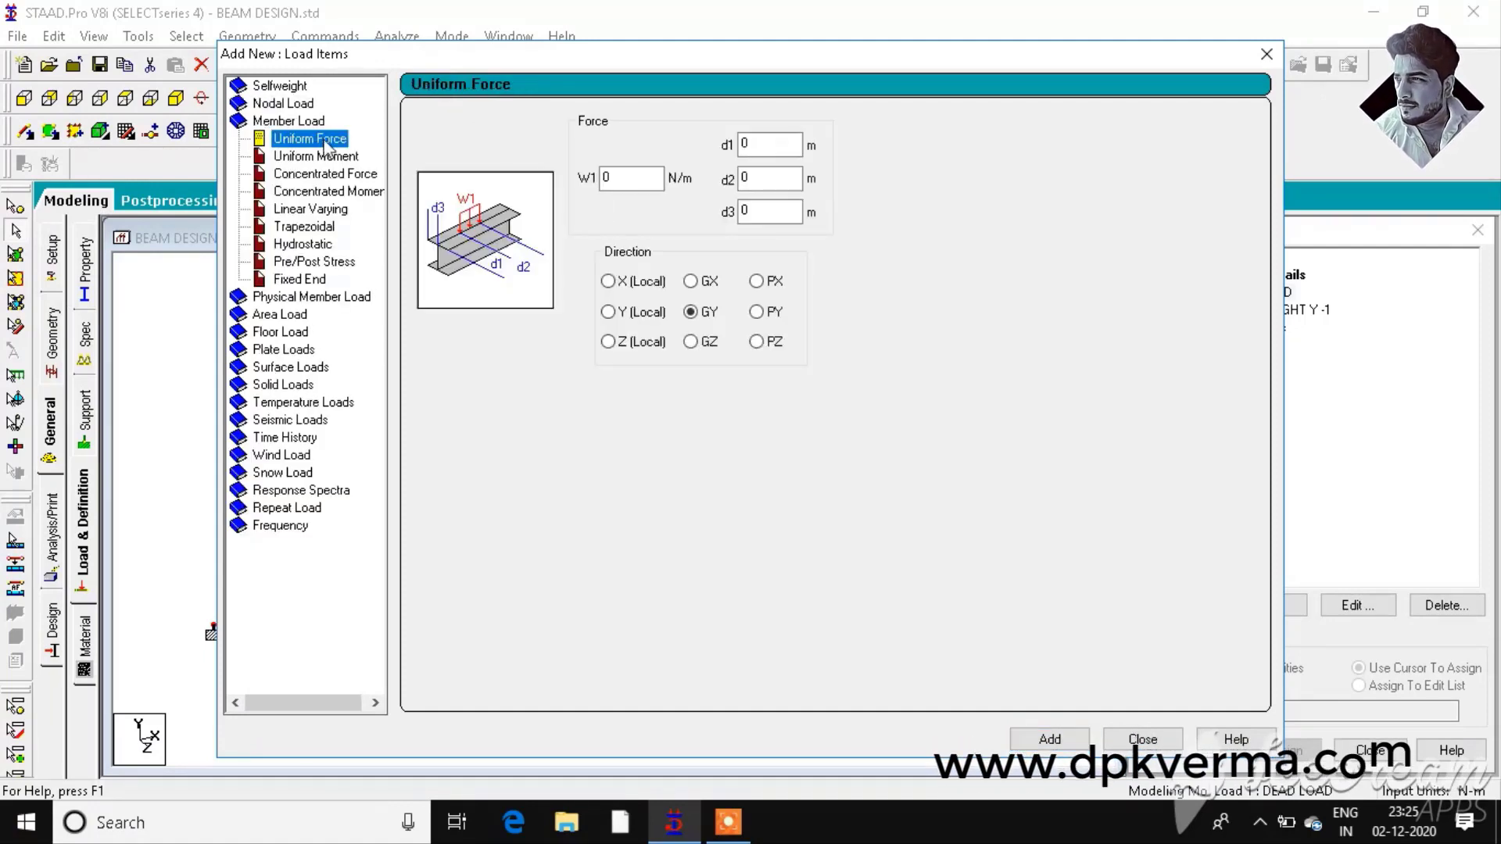
left_click_drag(631, 186, 595, 194)
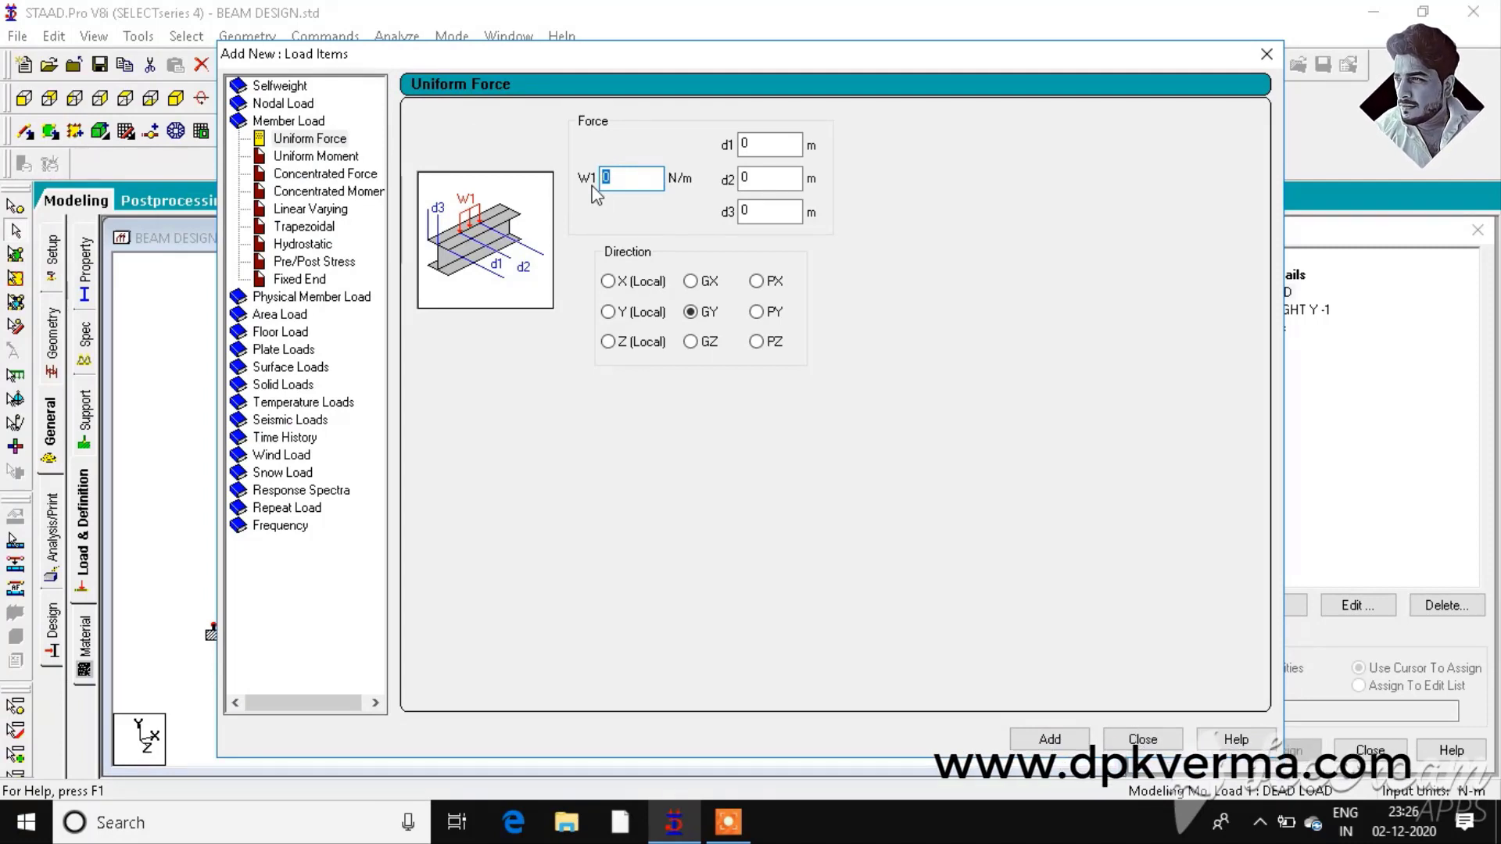
type("-12")
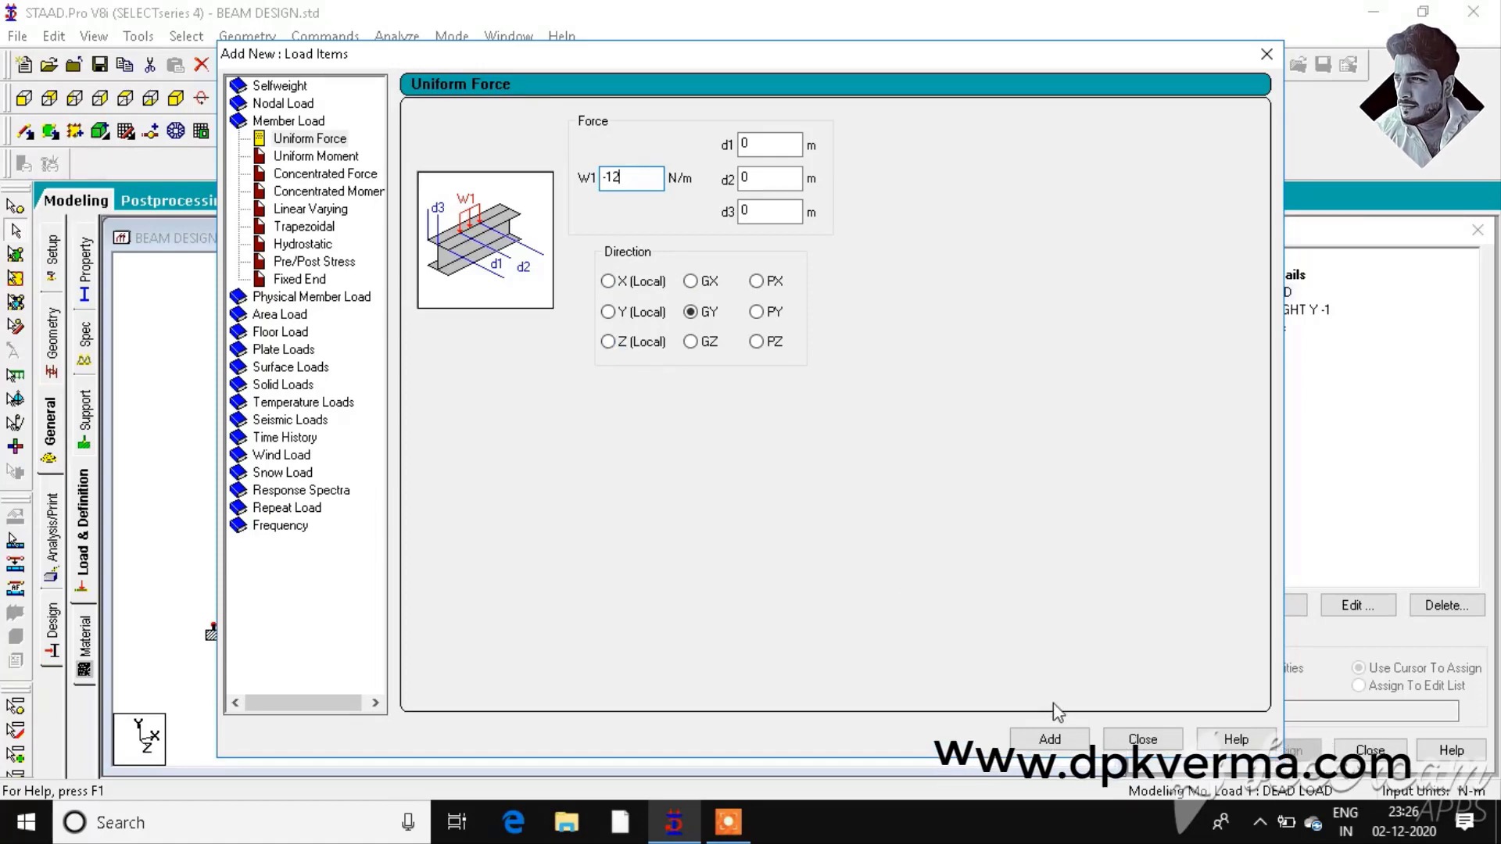
left_click(1075, 739)
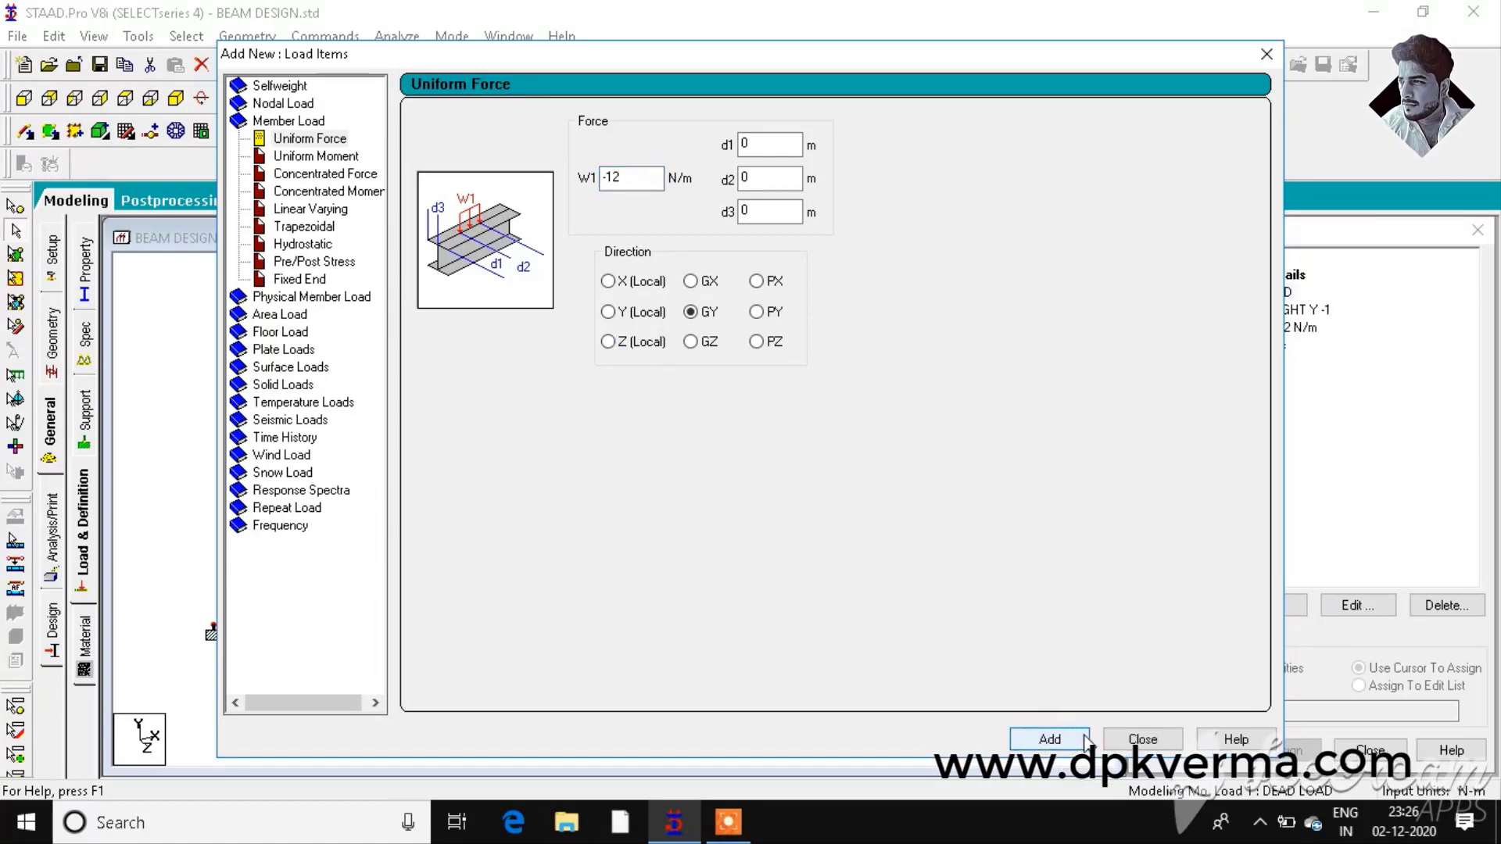
left_click(1142, 739)
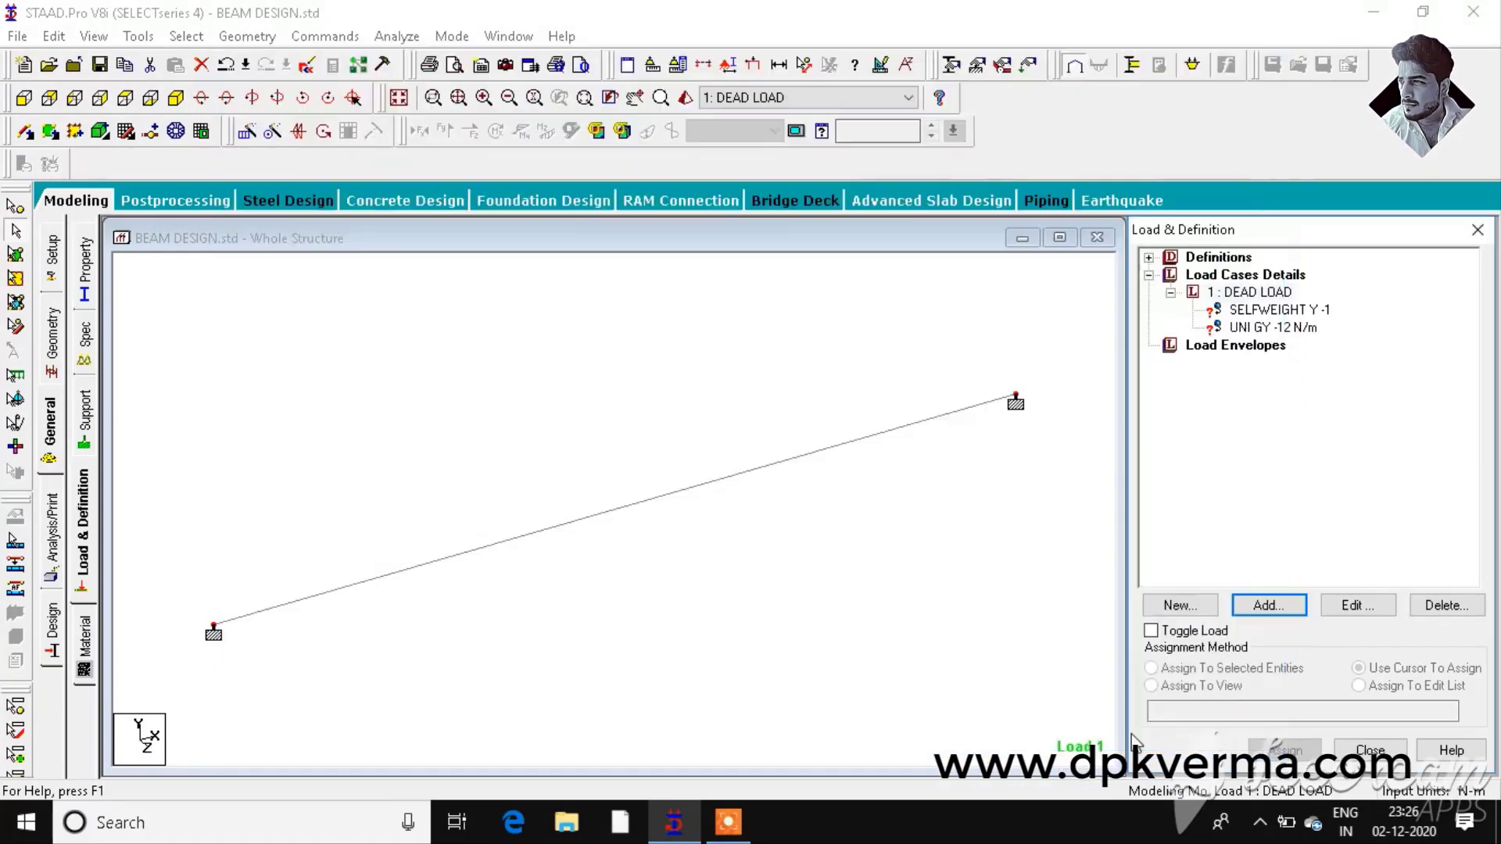
Assign the selfweight load and the uniform -12 N/m load to the beam using the Assign To View method
left_click(1275, 311)
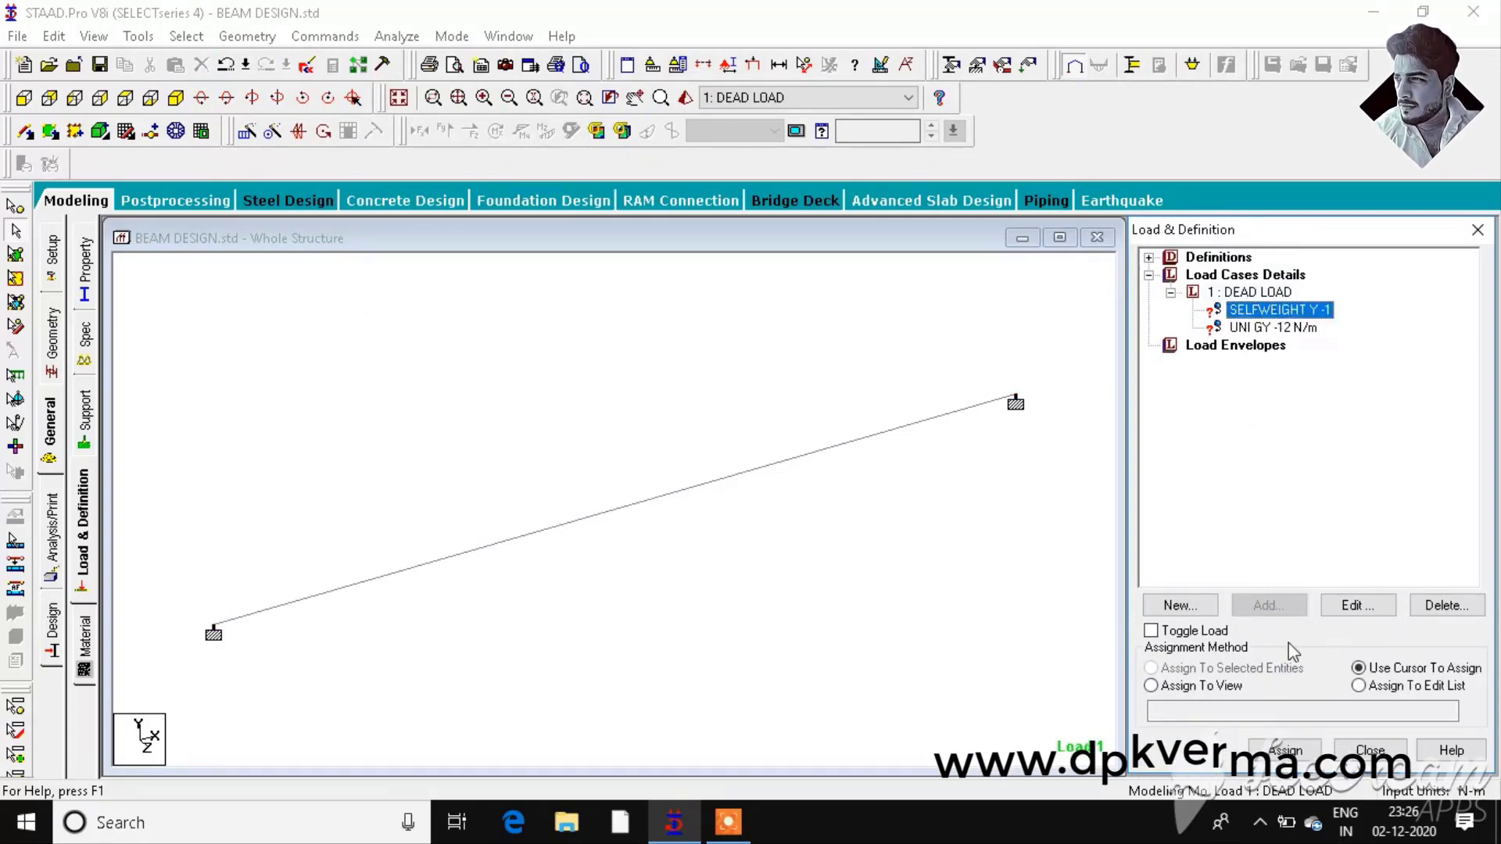
left_click(1235, 691)
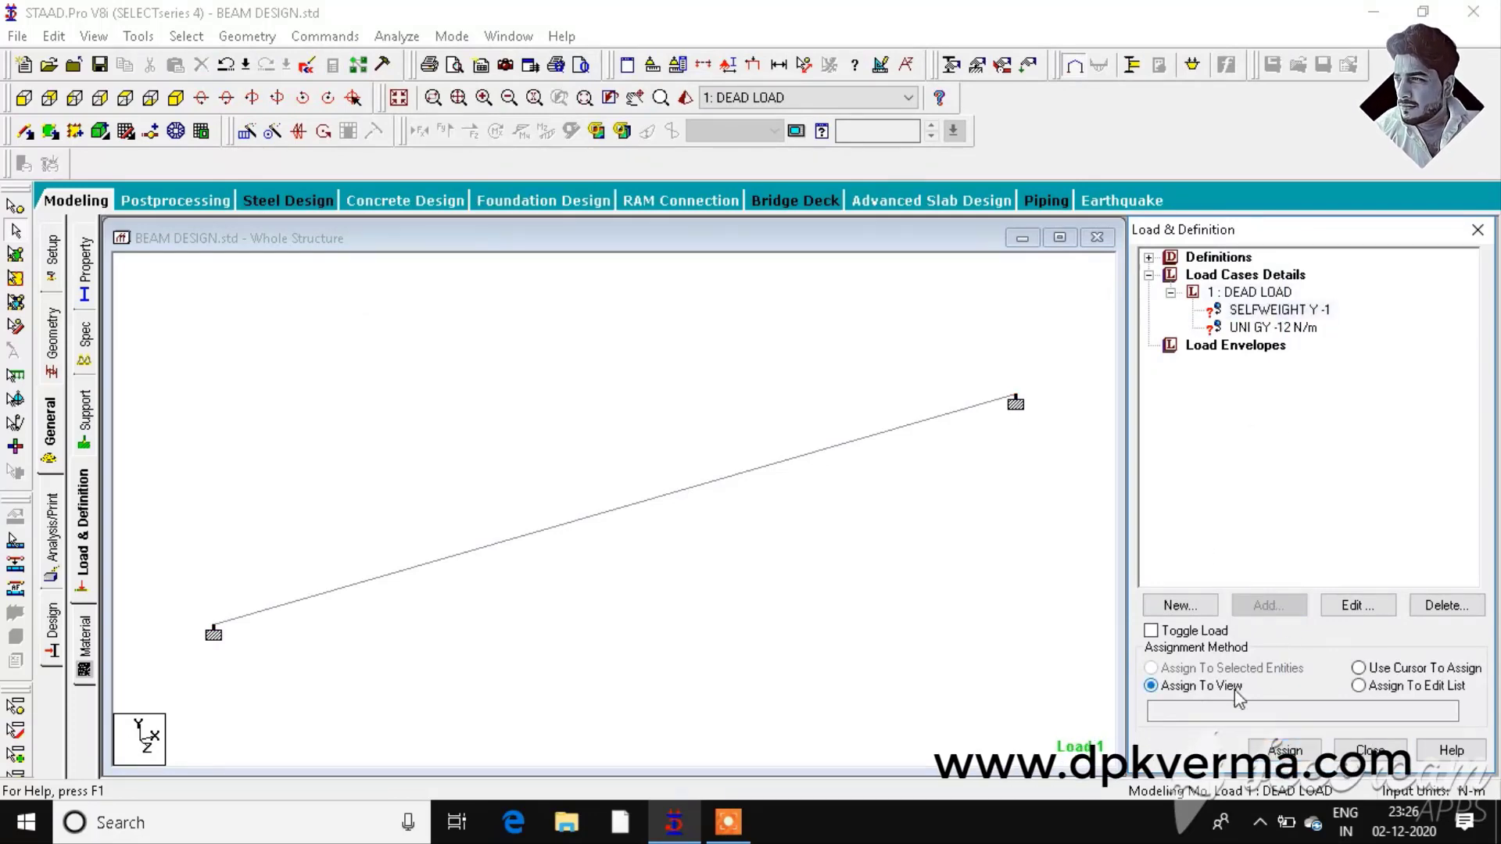
left_click(1276, 752)
left_click(1340, 551)
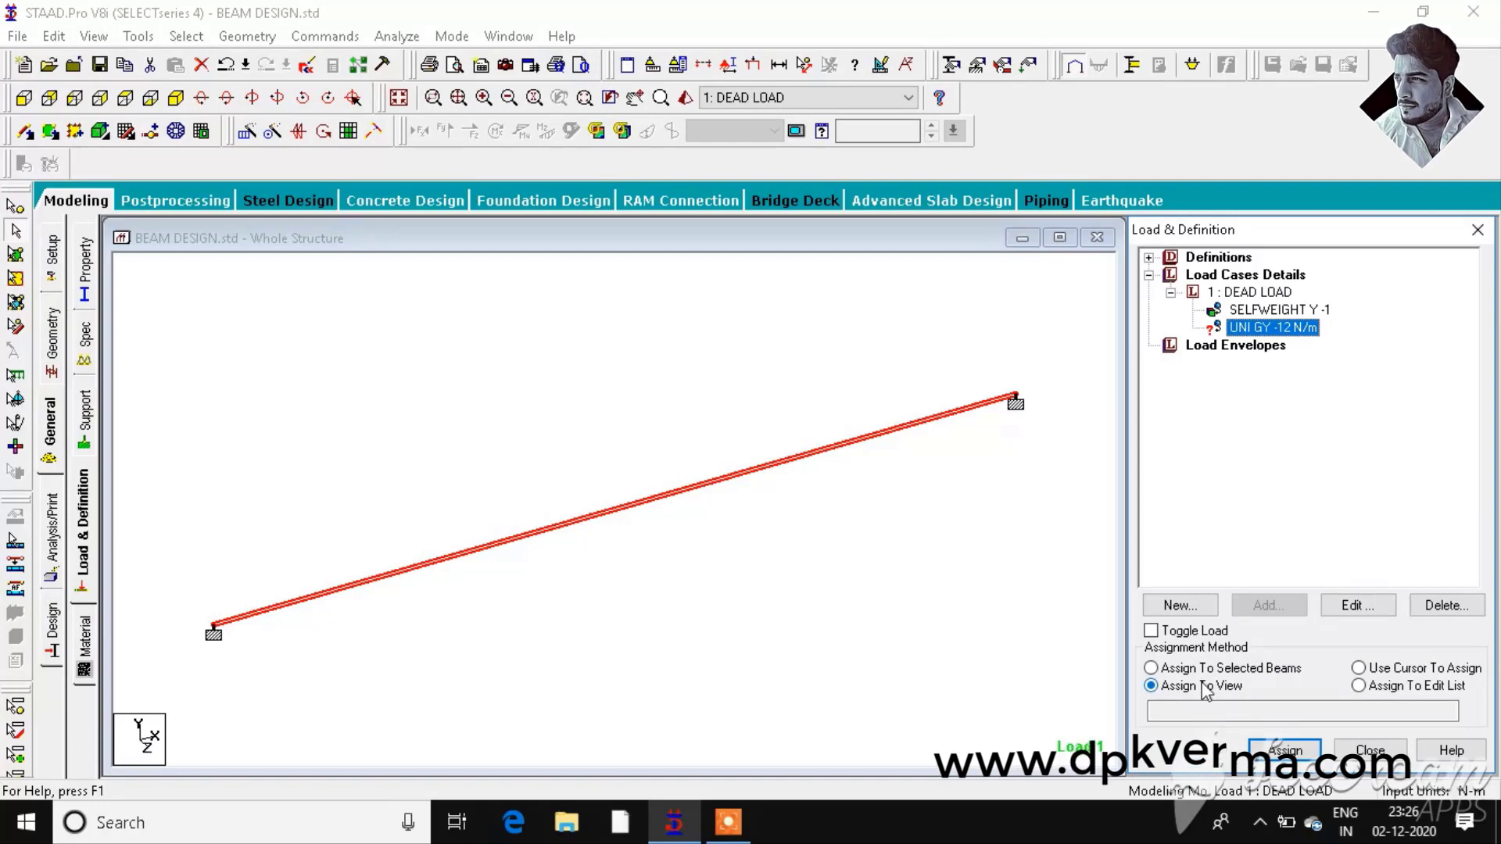
left_click(1283, 751)
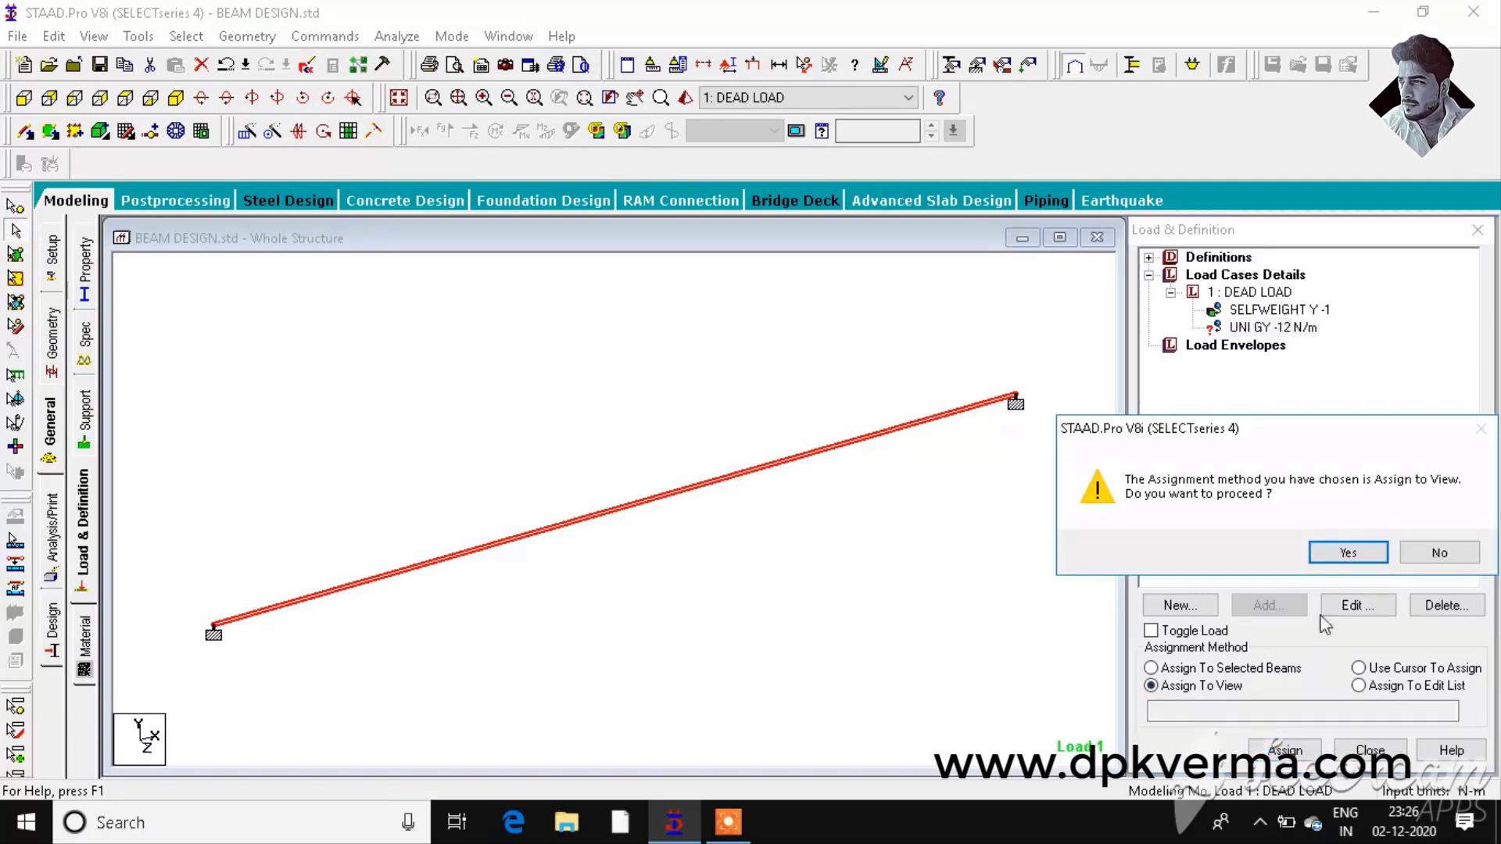
left_click(1338, 551)
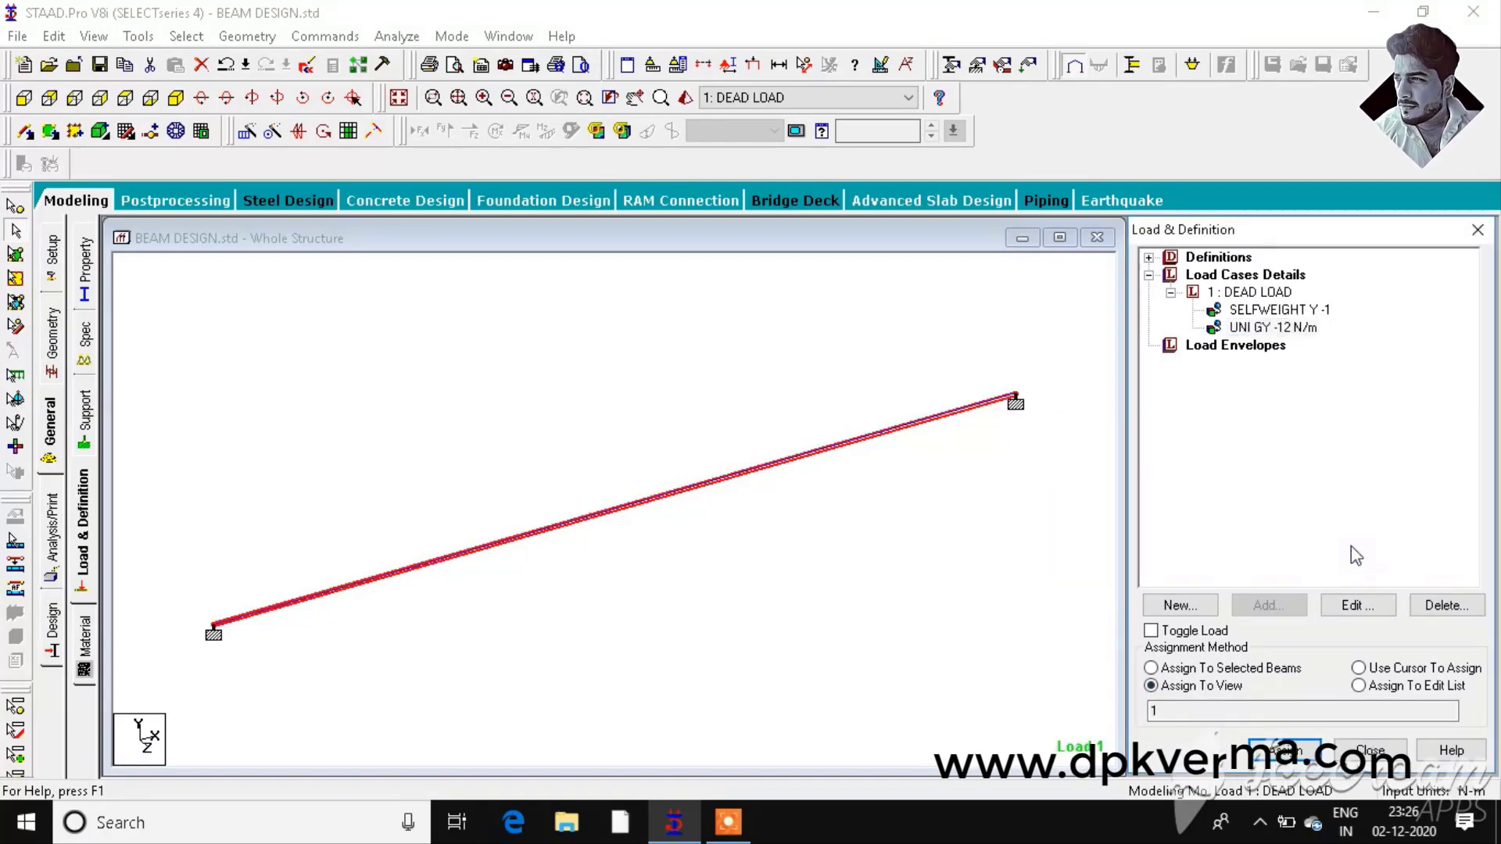
left_click(870, 510)
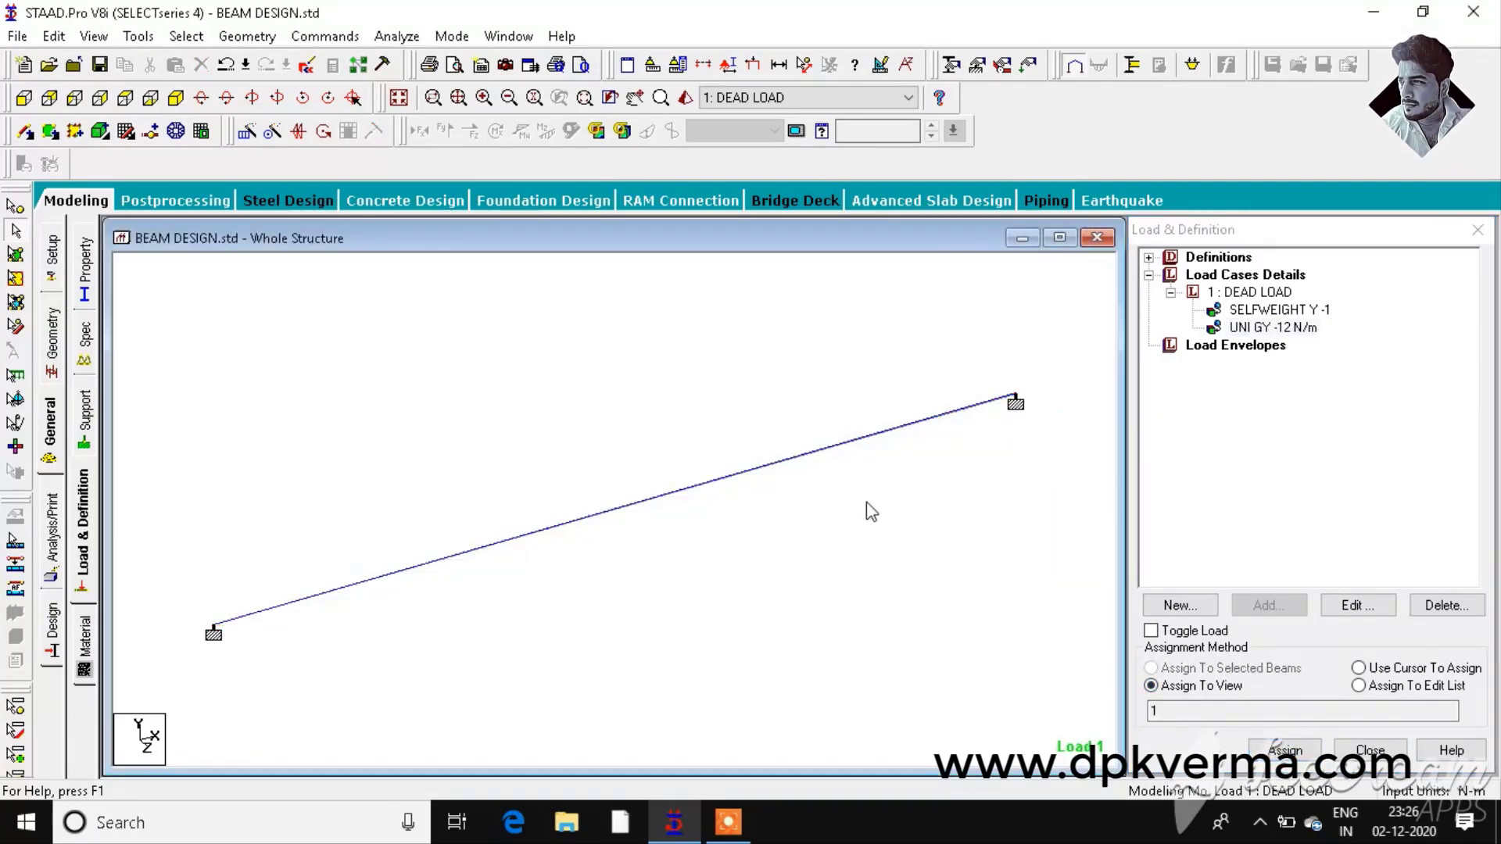
Add a Perform Analysis command with the No Print option
left_click(52, 530)
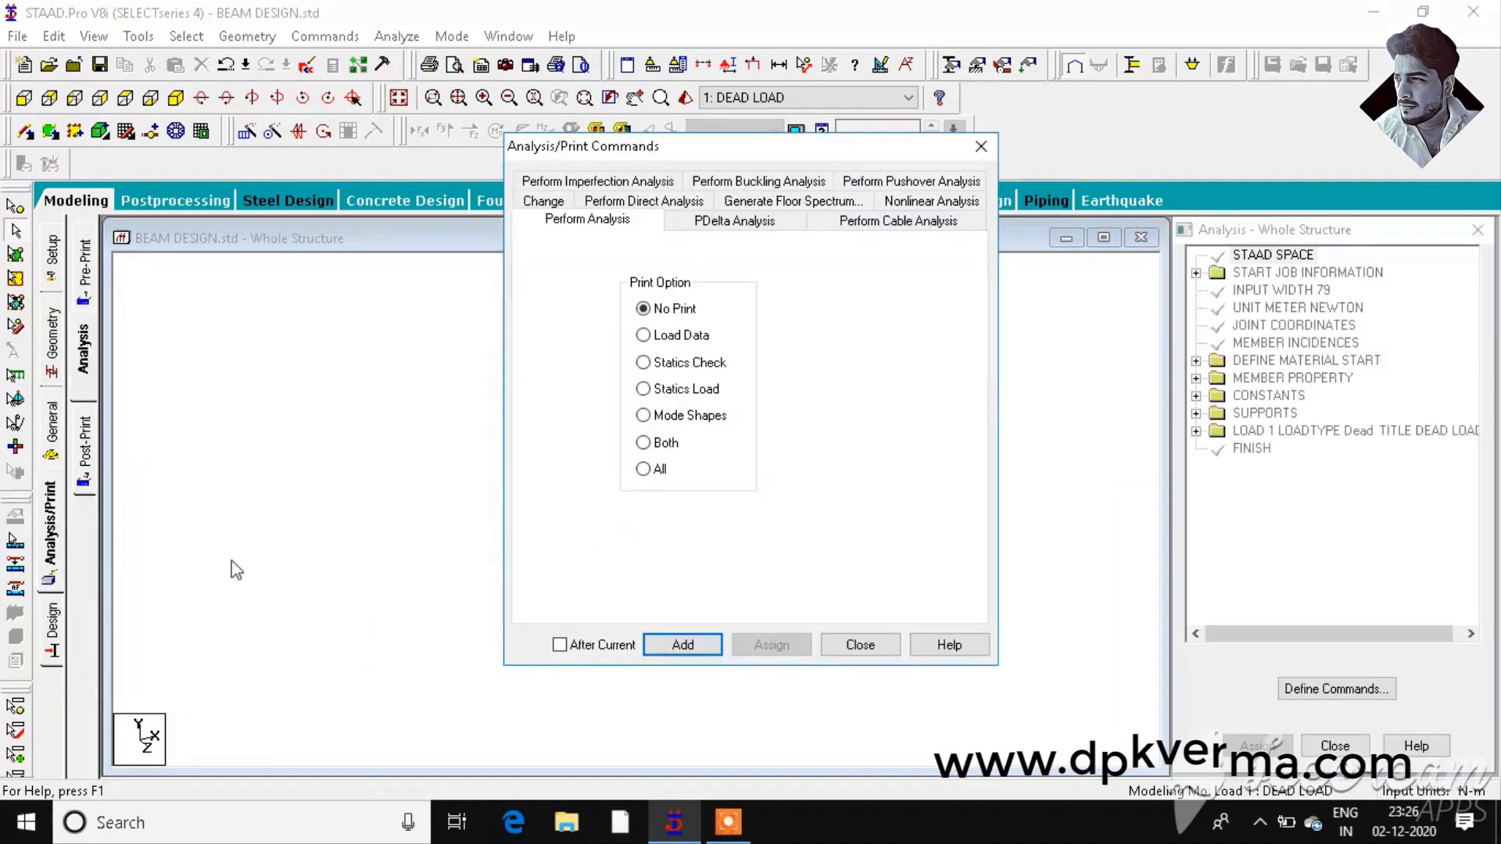
left_click(682, 646)
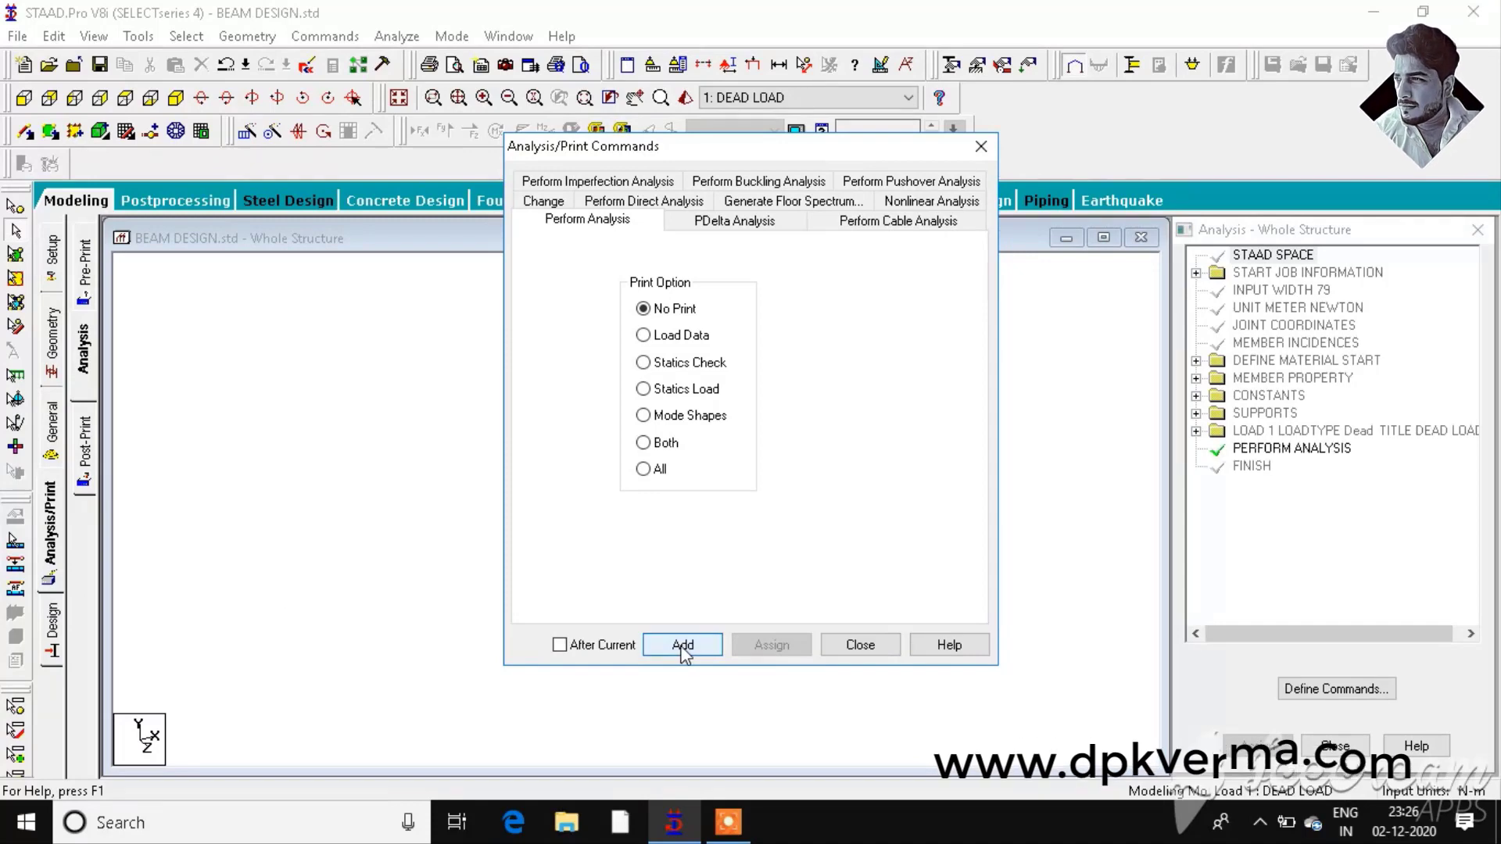
left_click(859, 646)
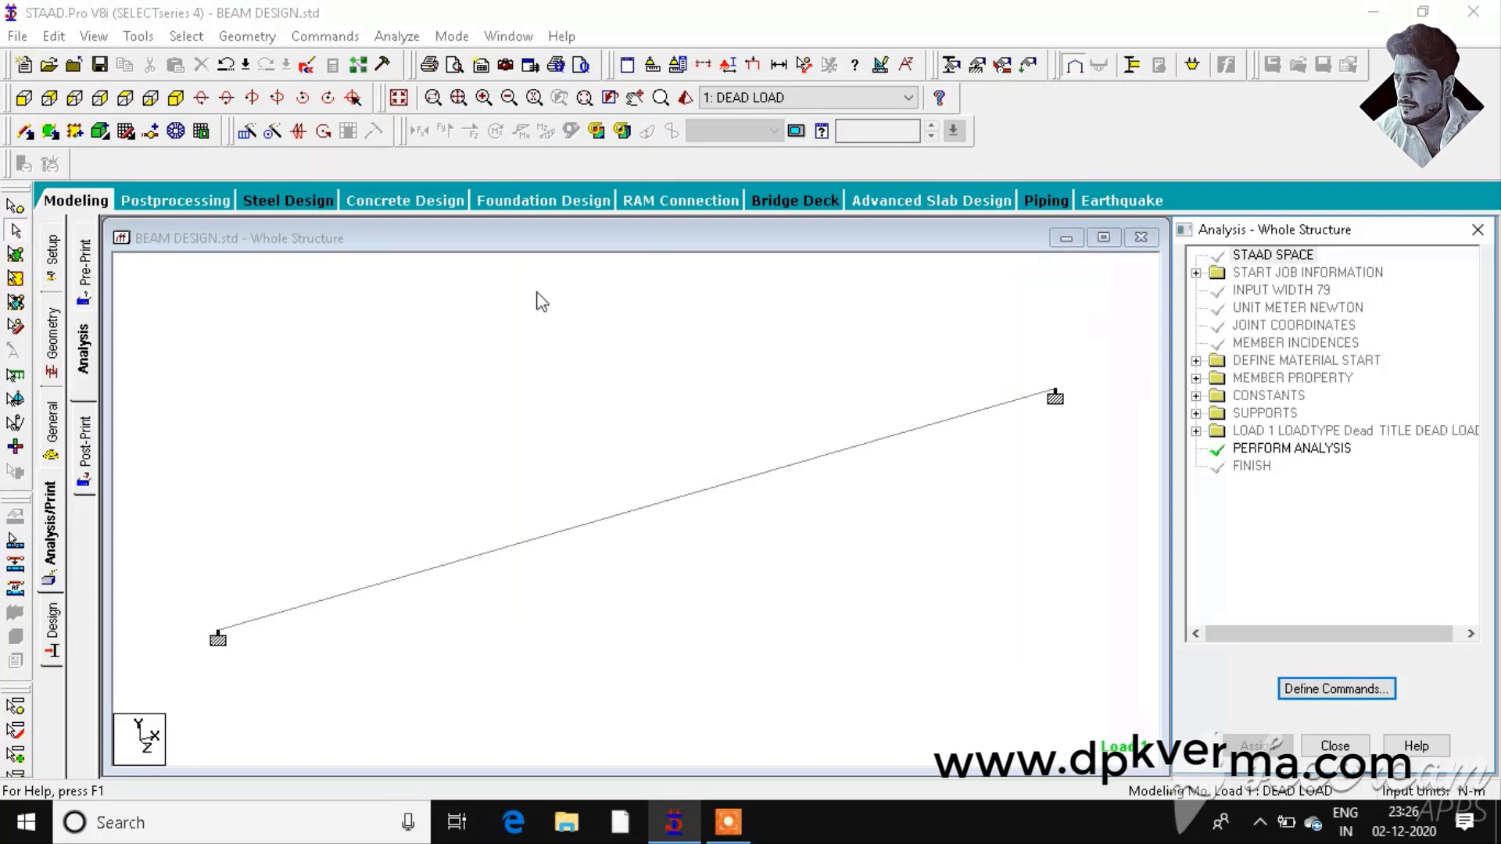
Run the analysis, saving the modified structure
left_click(410, 41)
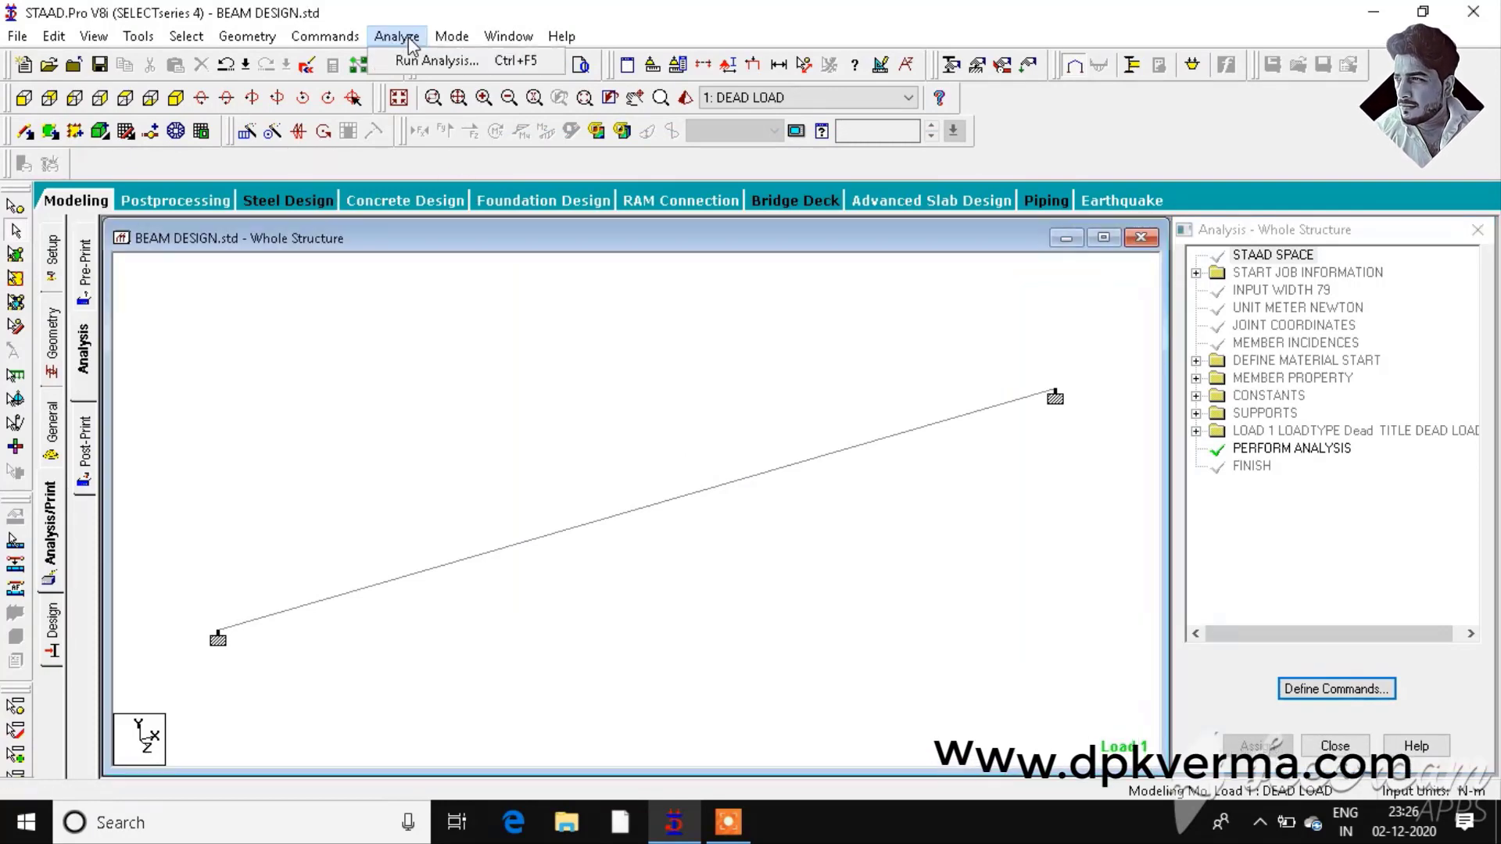
left_click(414, 52)
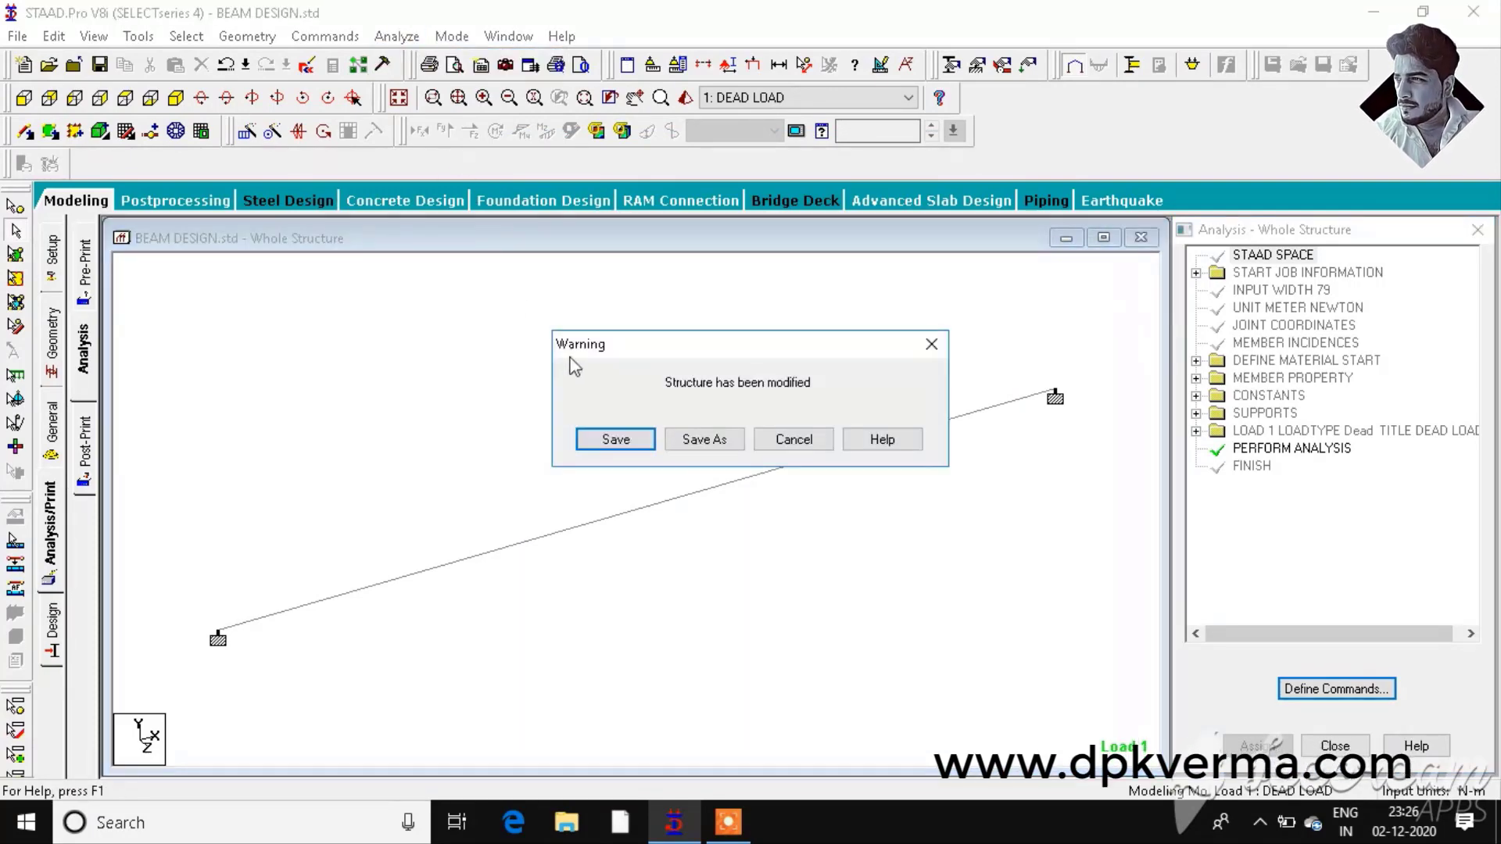
left_click(616, 438)
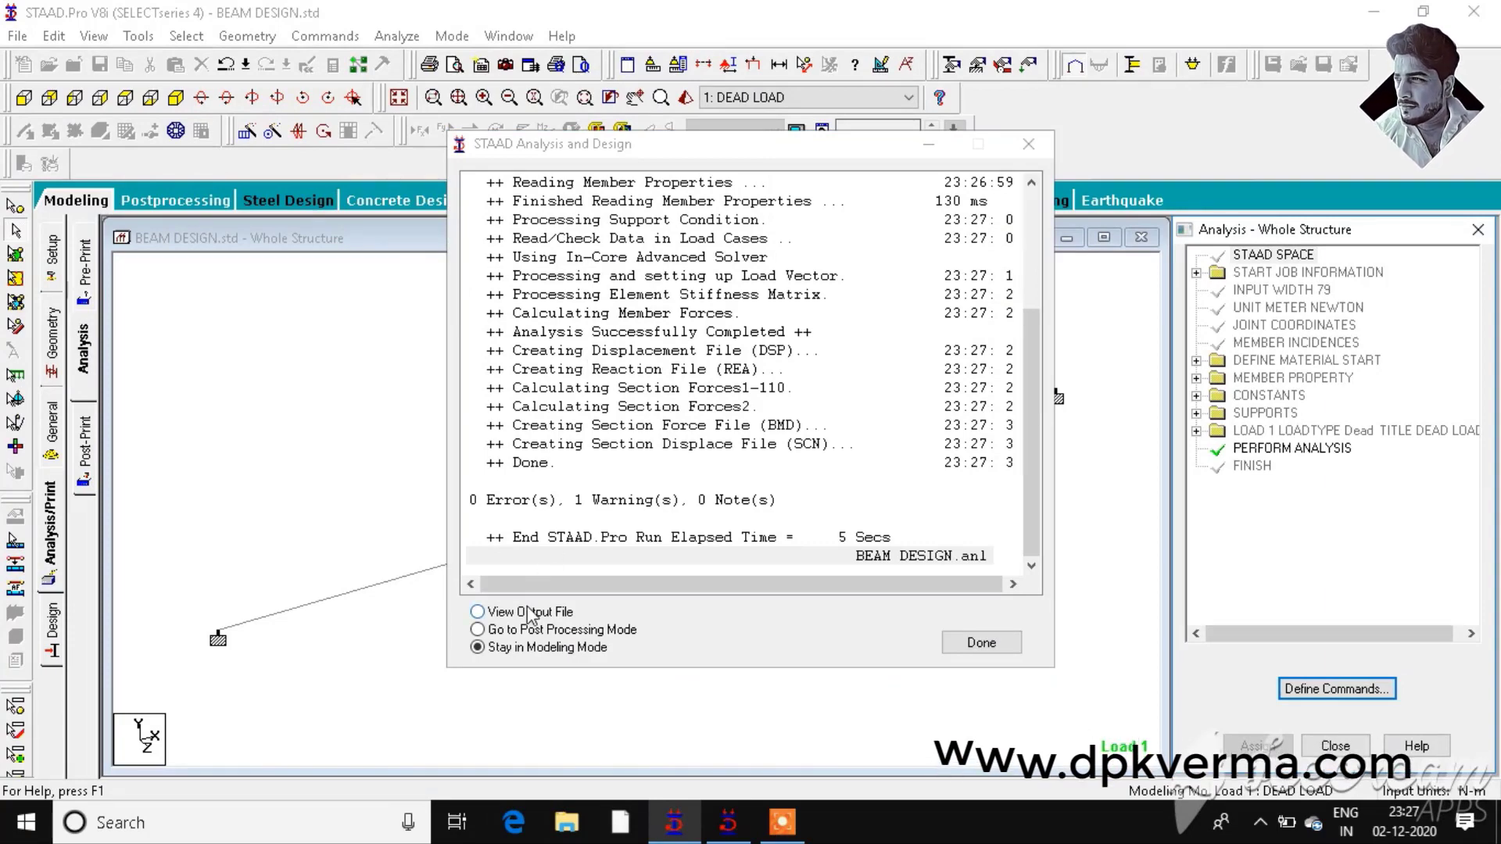
Finish the analysis run by going to Post Processing Mode with the DEAD LOAD case selected for results
left_click(535, 653)
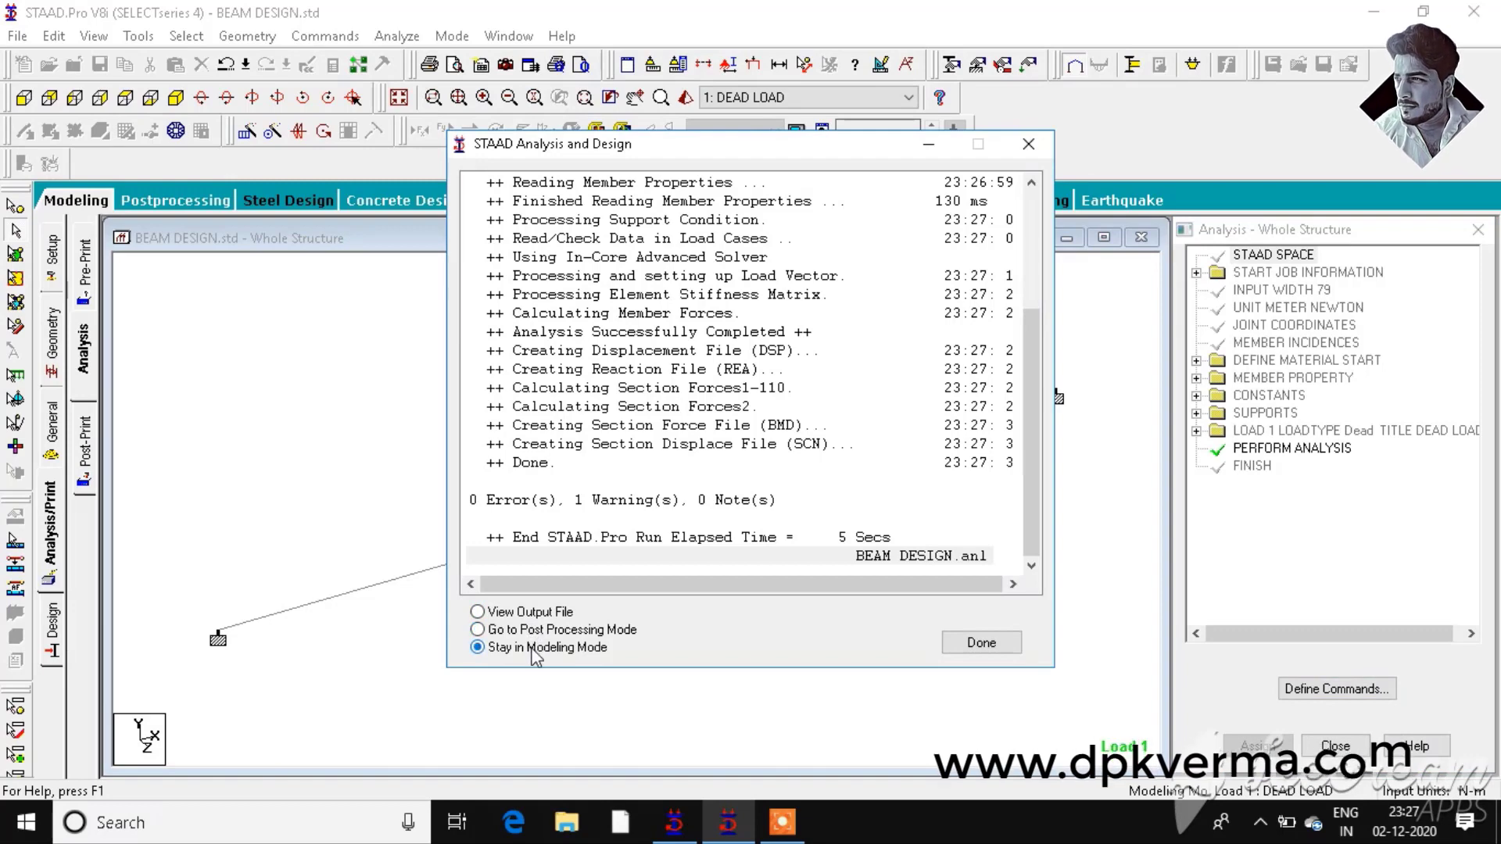
left_click(541, 613)
left_click(545, 631)
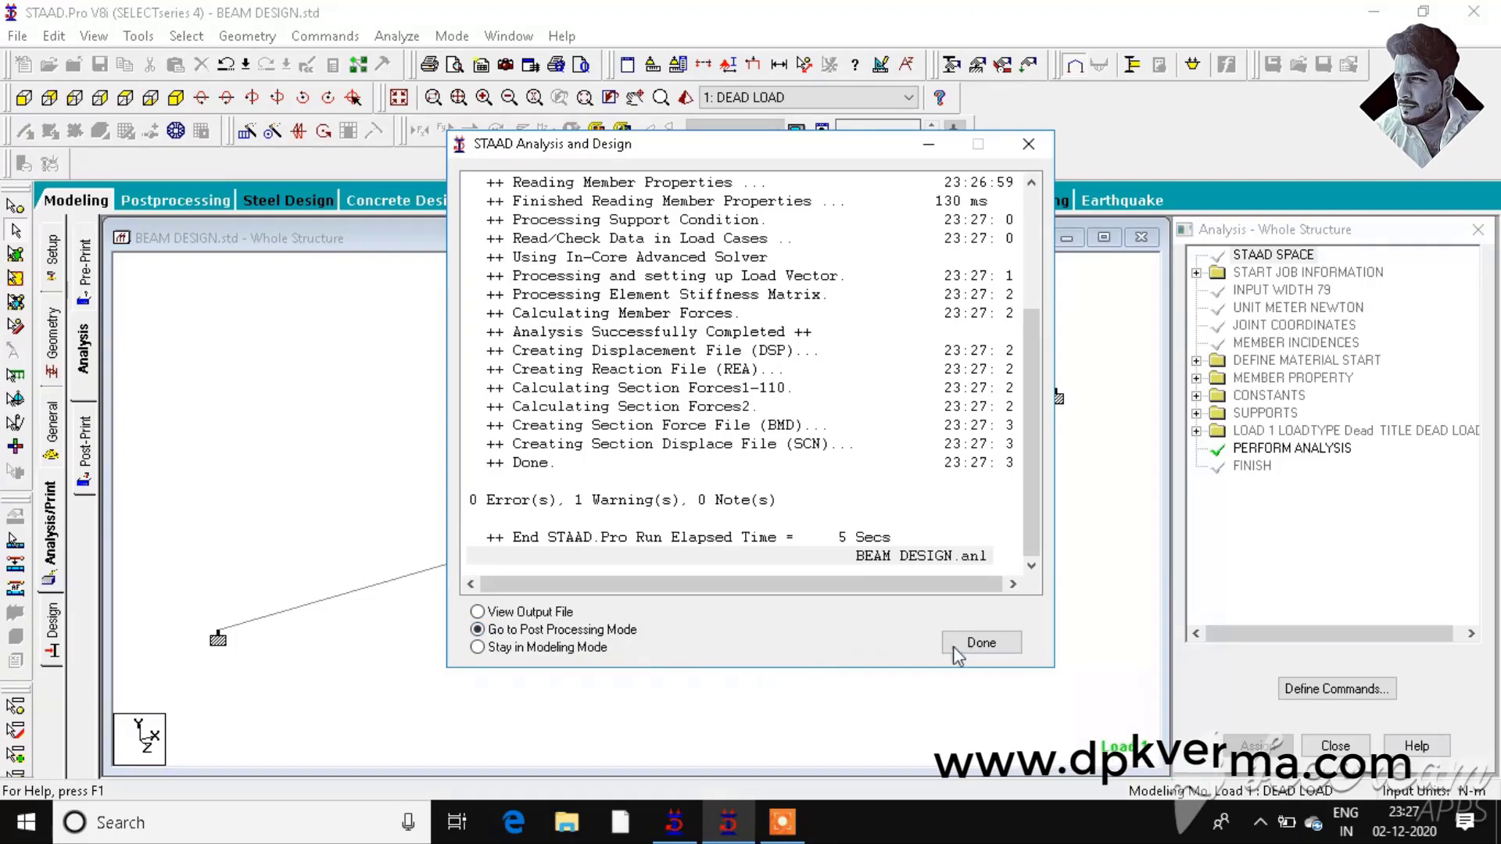
left_click(982, 643)
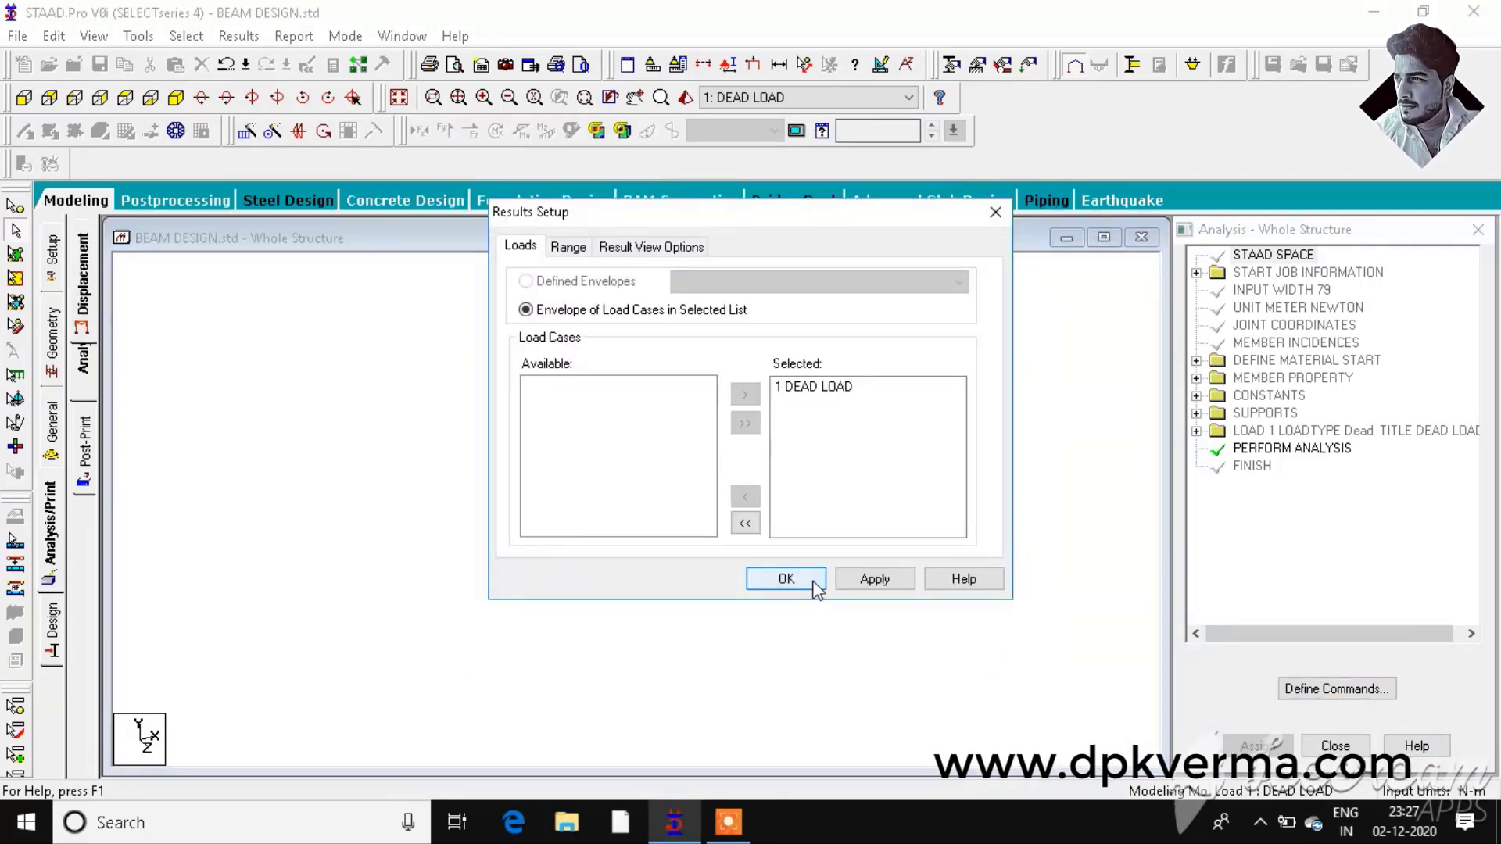
left_click(814, 583)
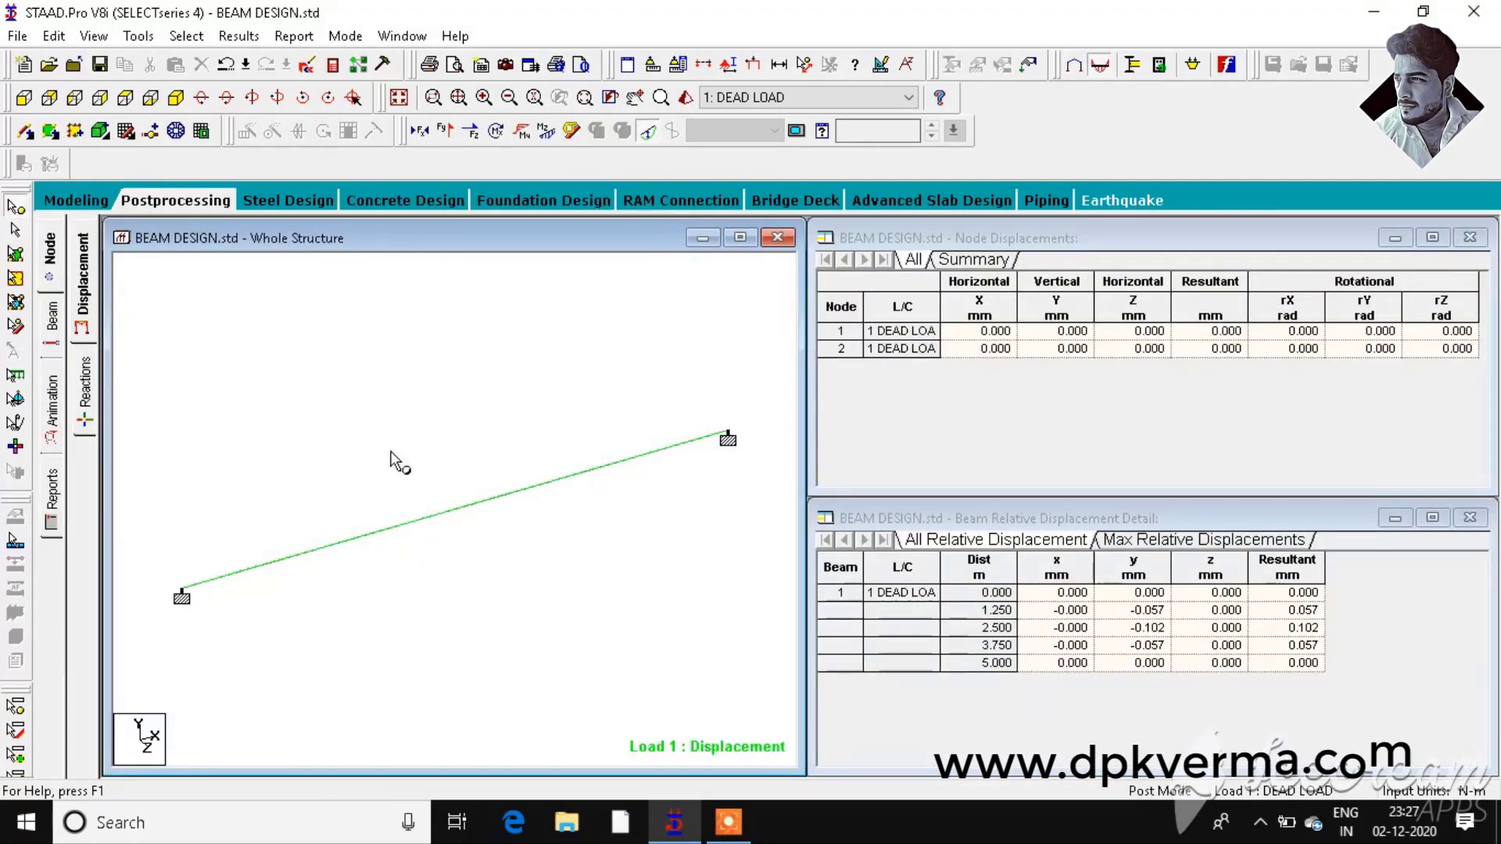
Examine the beam end forces, the bending moment and shear graphs, the node displacements and the support reactions
left_click(53, 322)
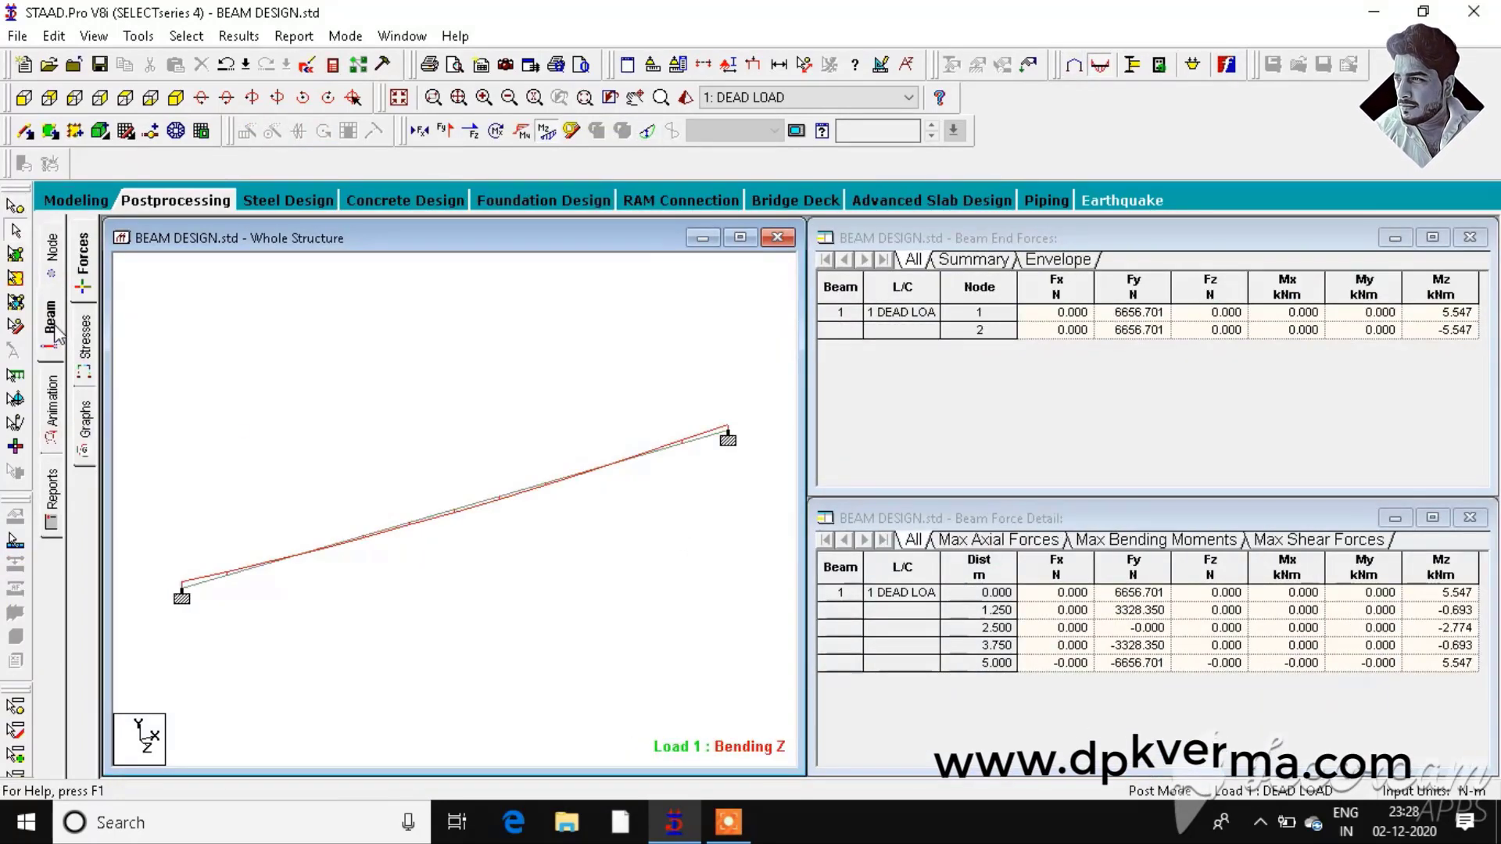
left_click(88, 425)
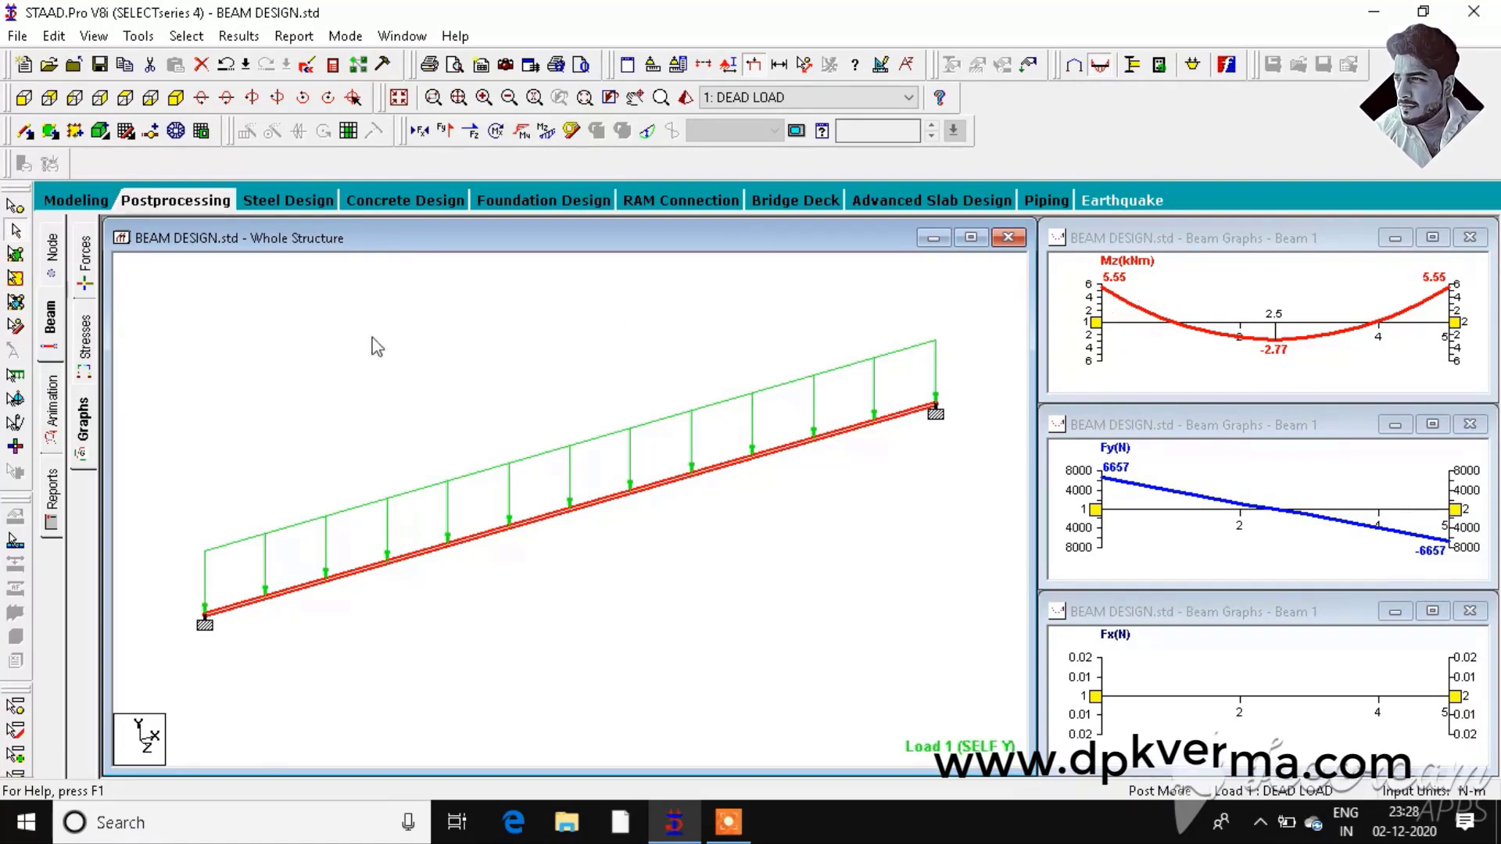
left_click(51, 252)
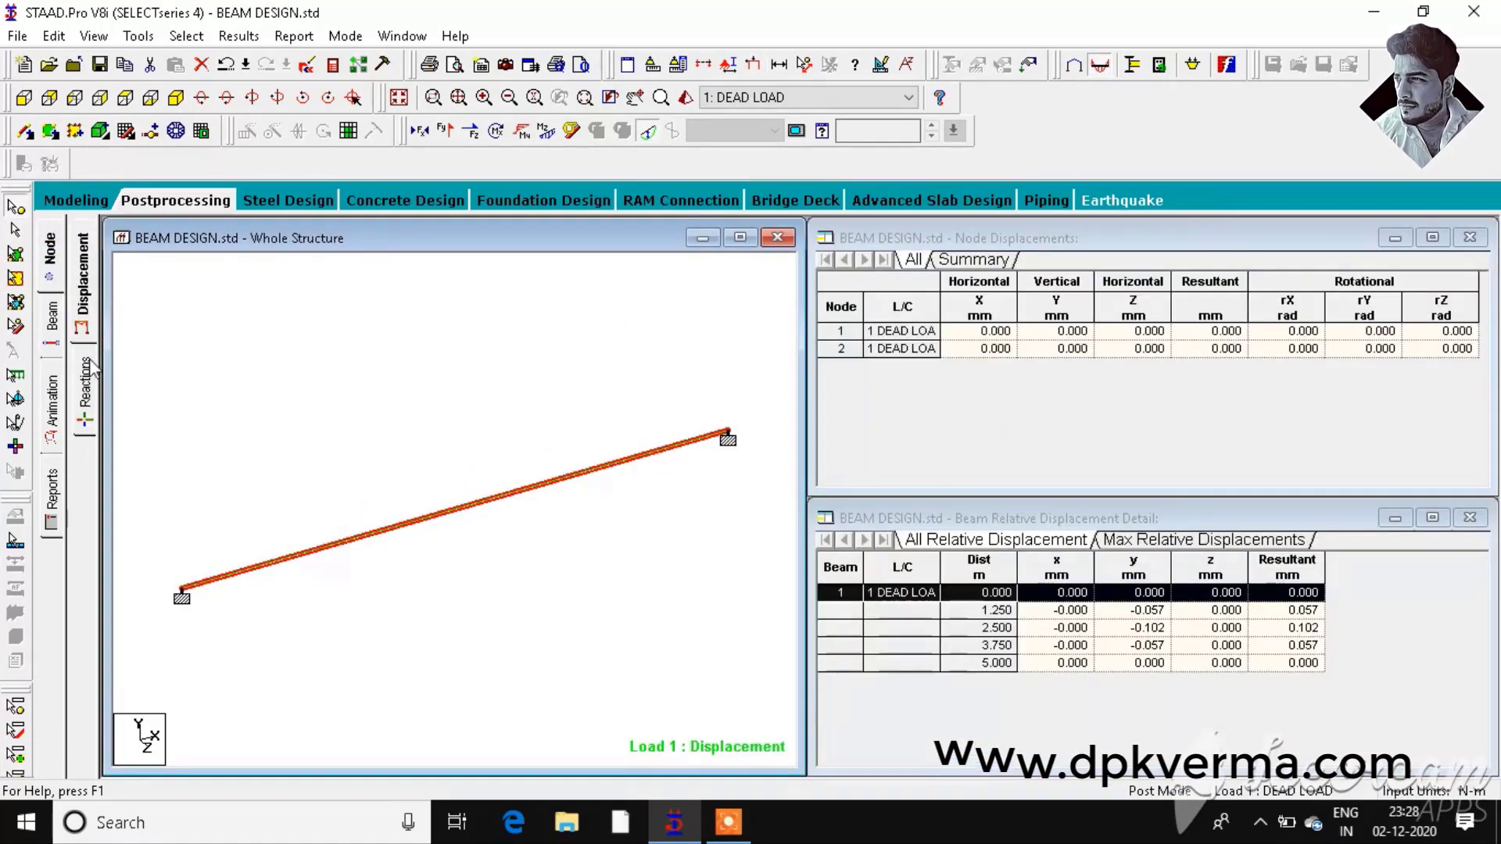
left_click(82, 301)
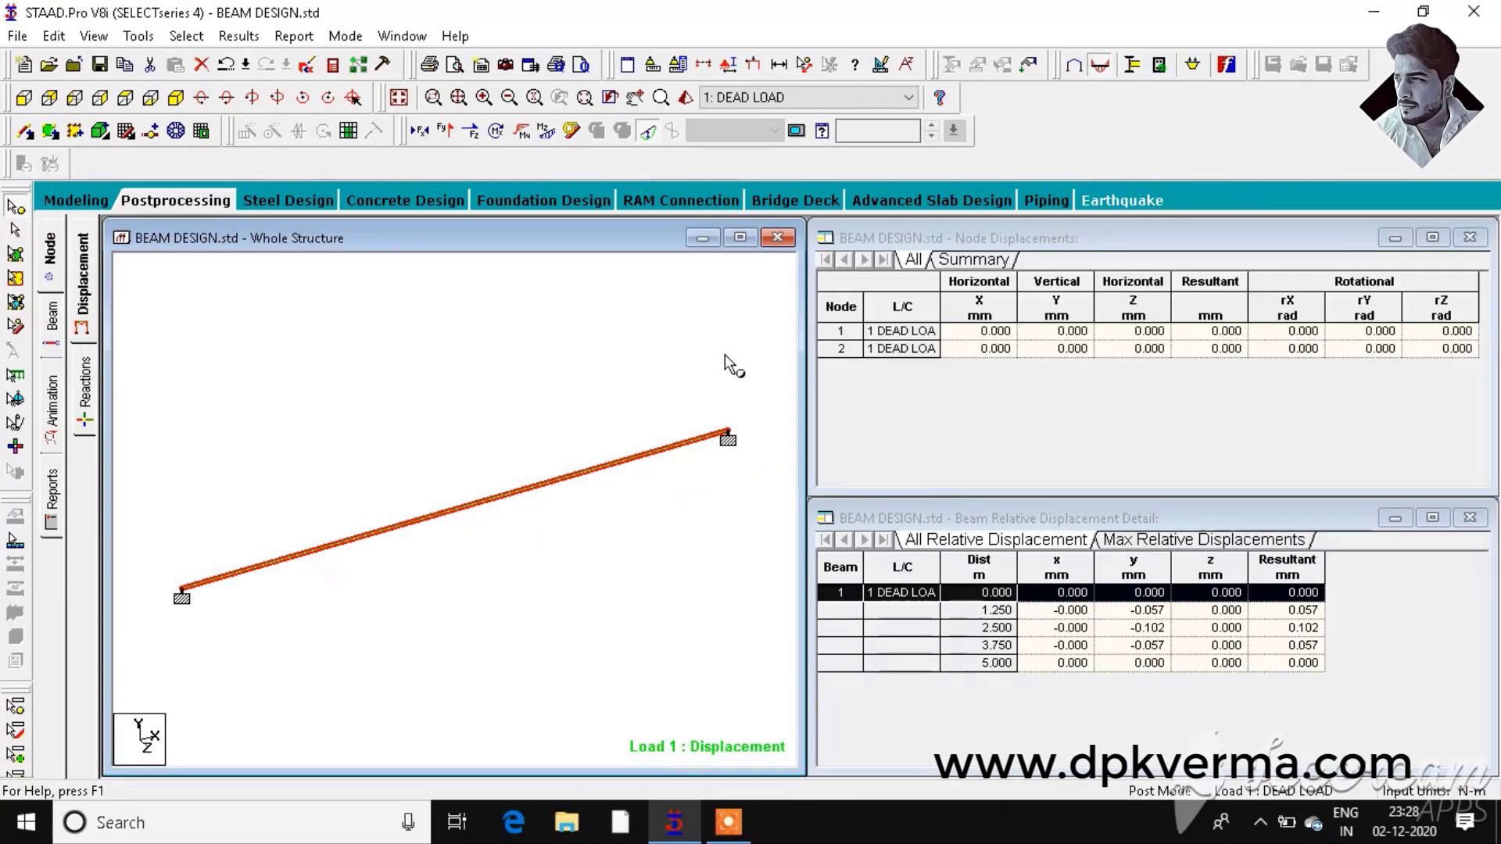
left_click(85, 387)
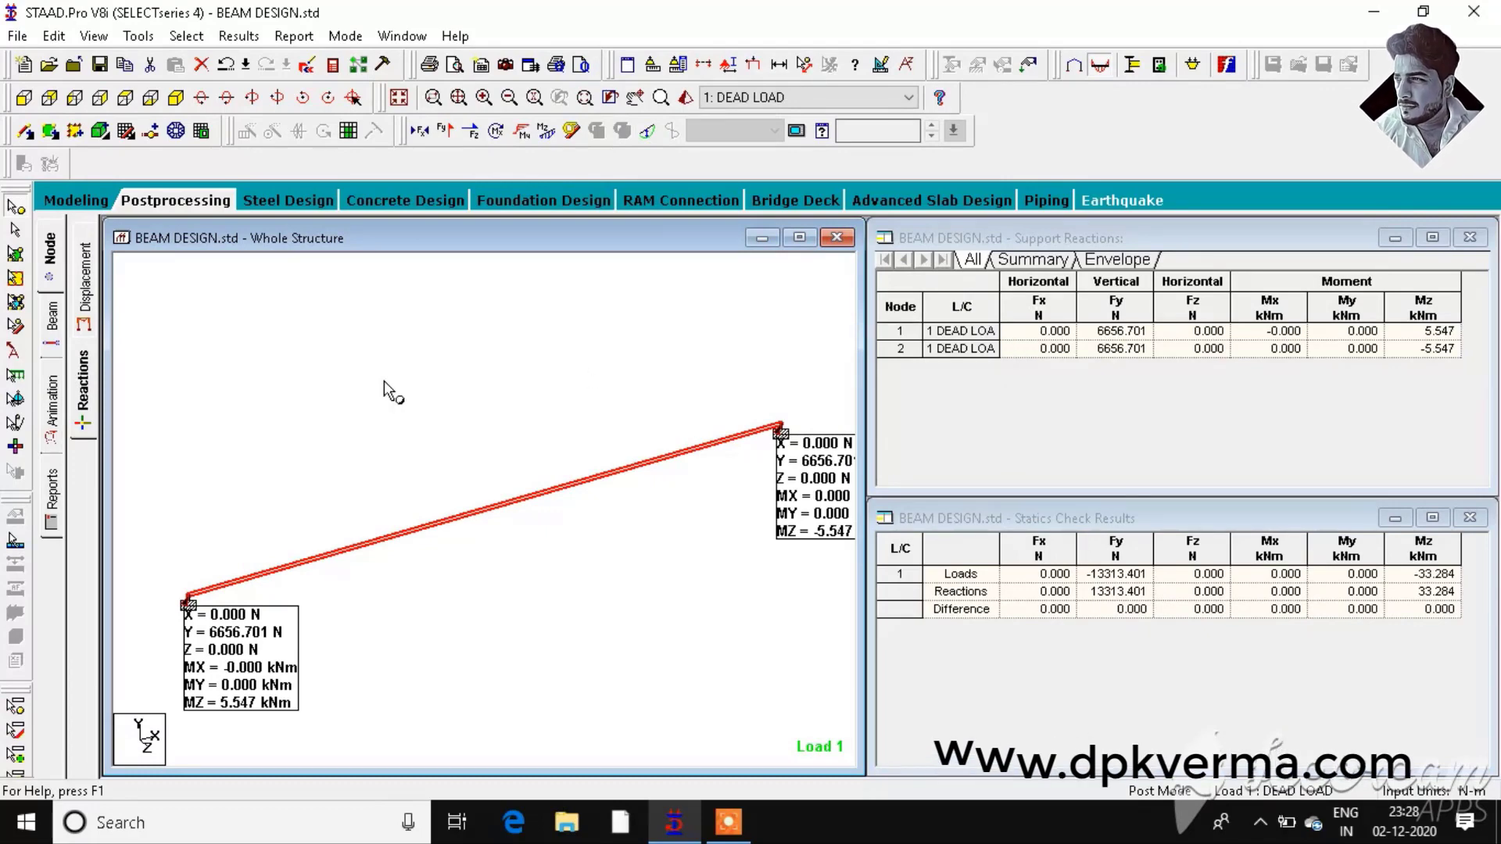
Set up a results report containing Job Info and display its page preview
left_click(58, 475)
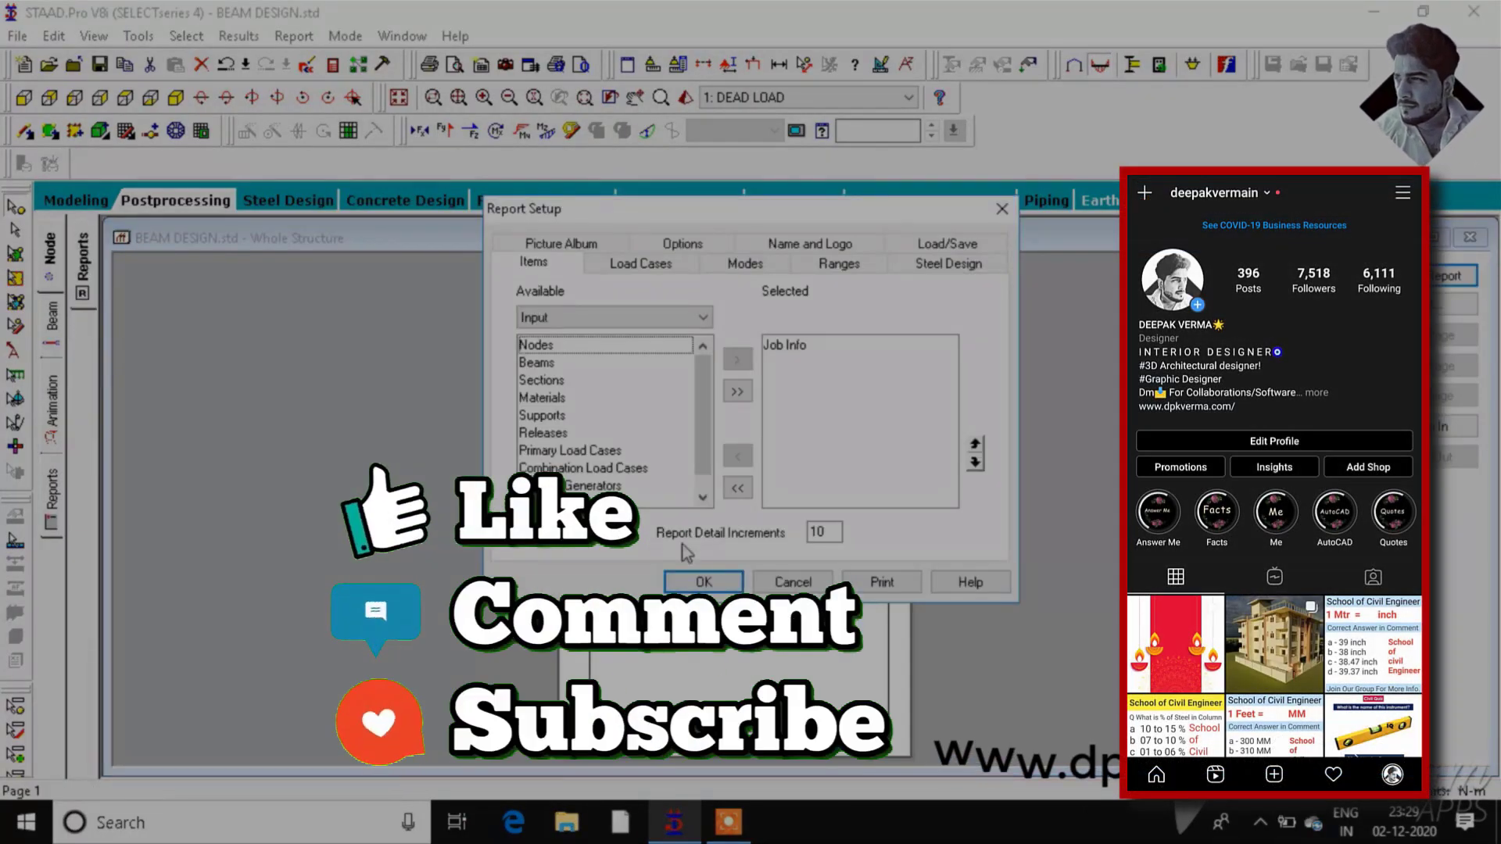
left_click(706, 581)
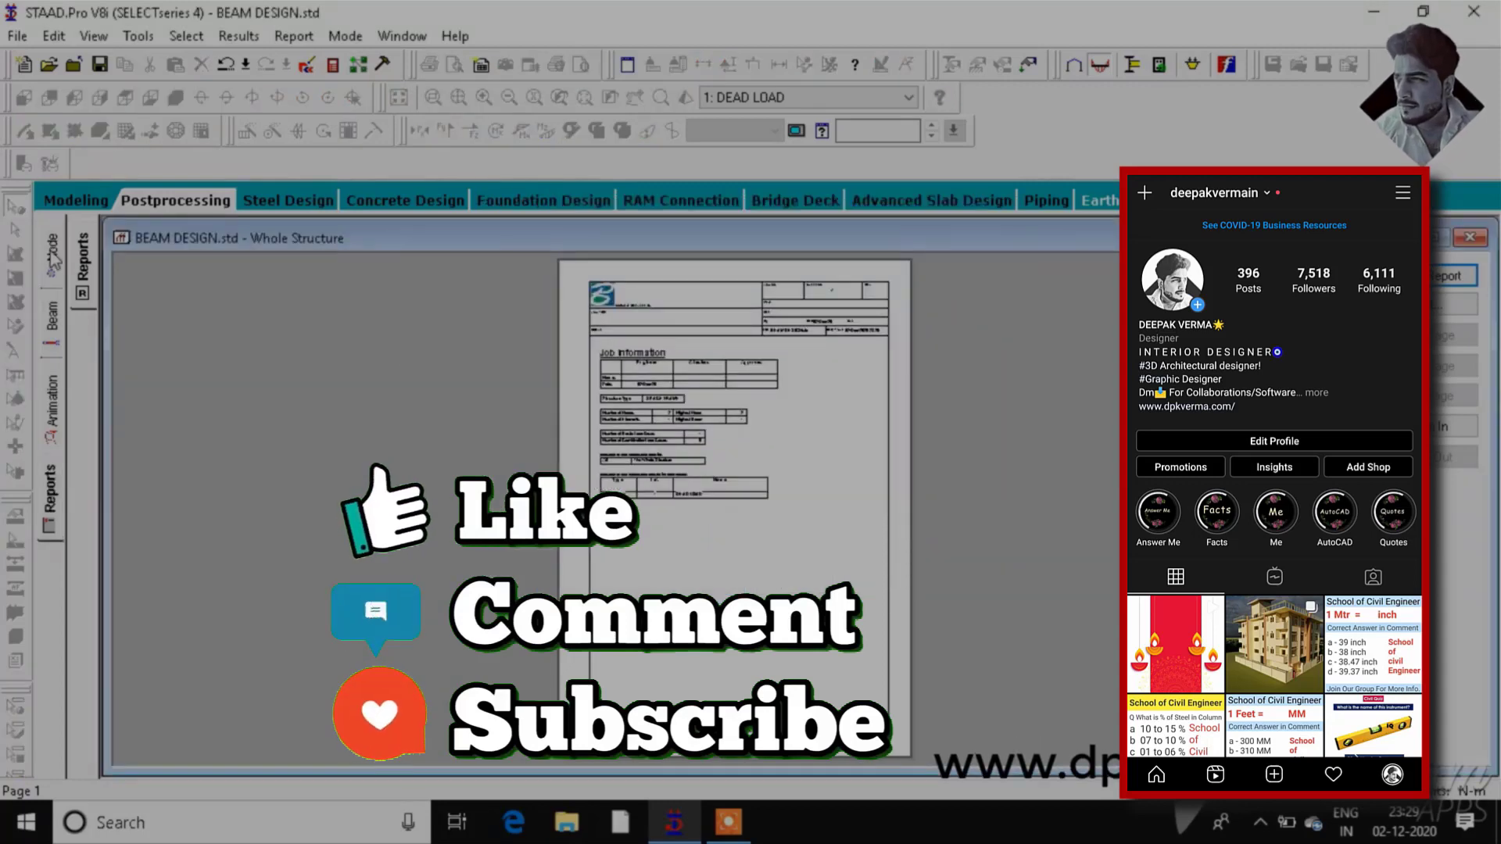